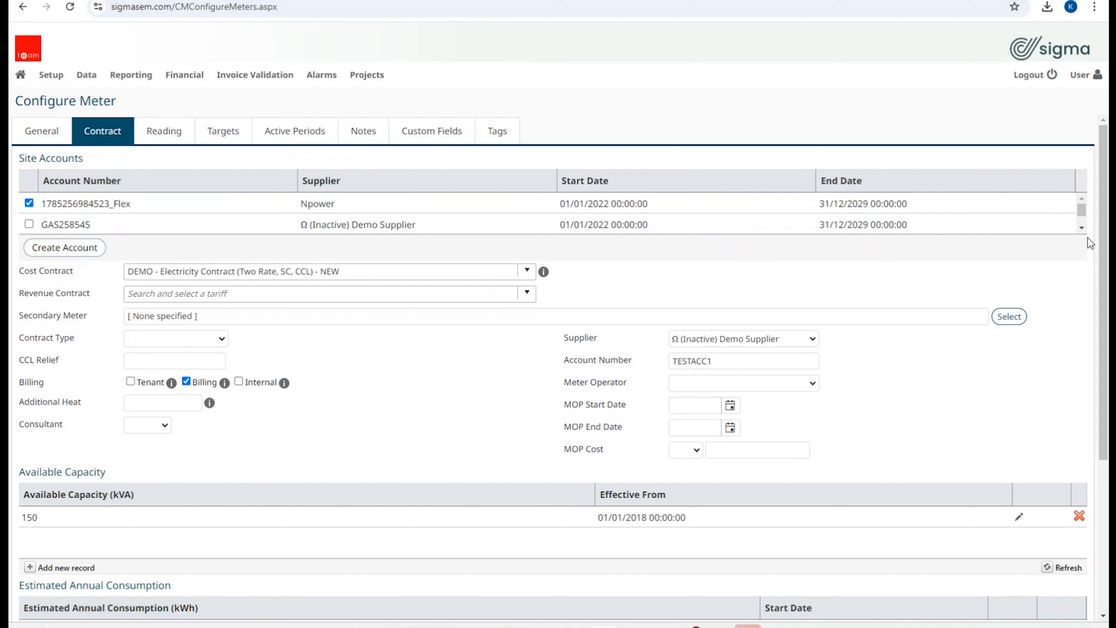
pyautogui.click(1082, 227)
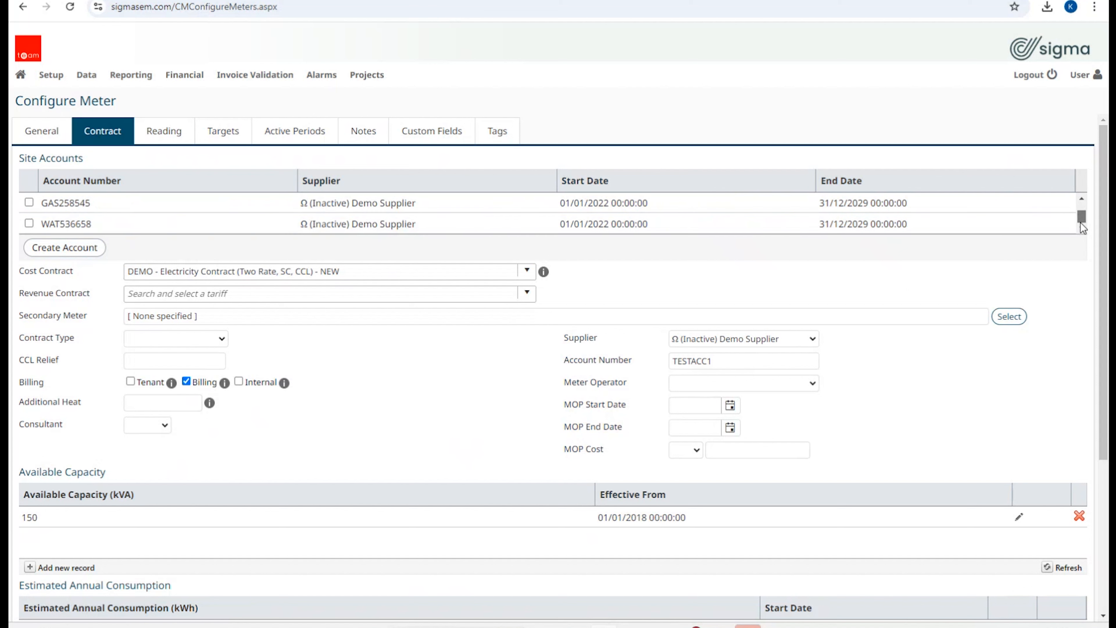
pyautogui.click(1081, 198)
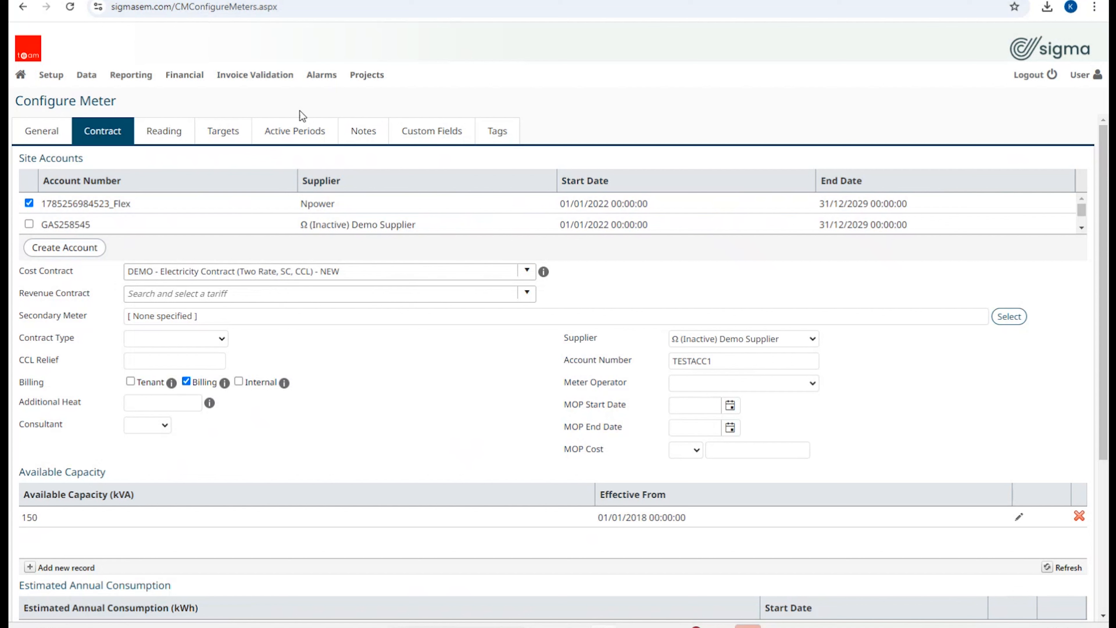
# Open the Manage Accounts page and clear its filters to list all accounts
pyautogui.moveTo(267, 85)
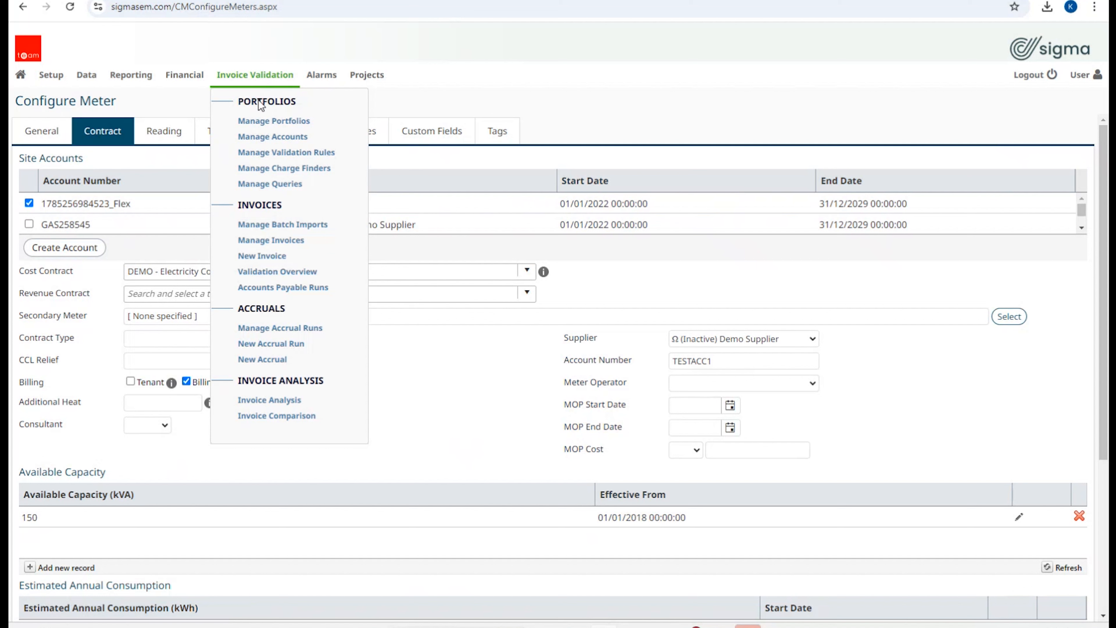
pyautogui.click(295, 142)
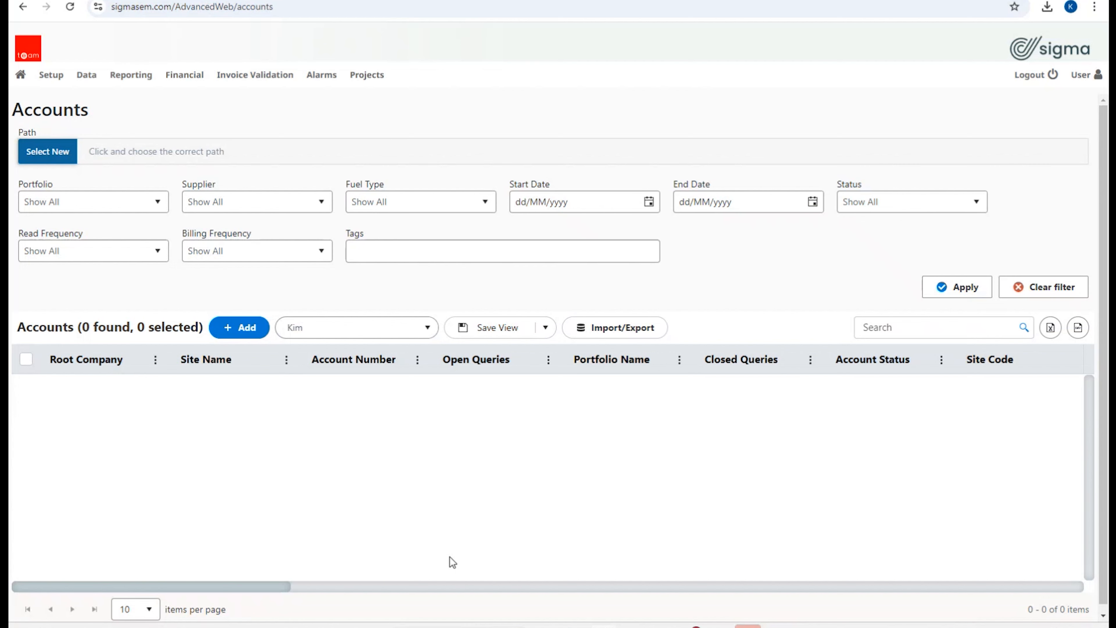
pyautogui.click(1072, 292)
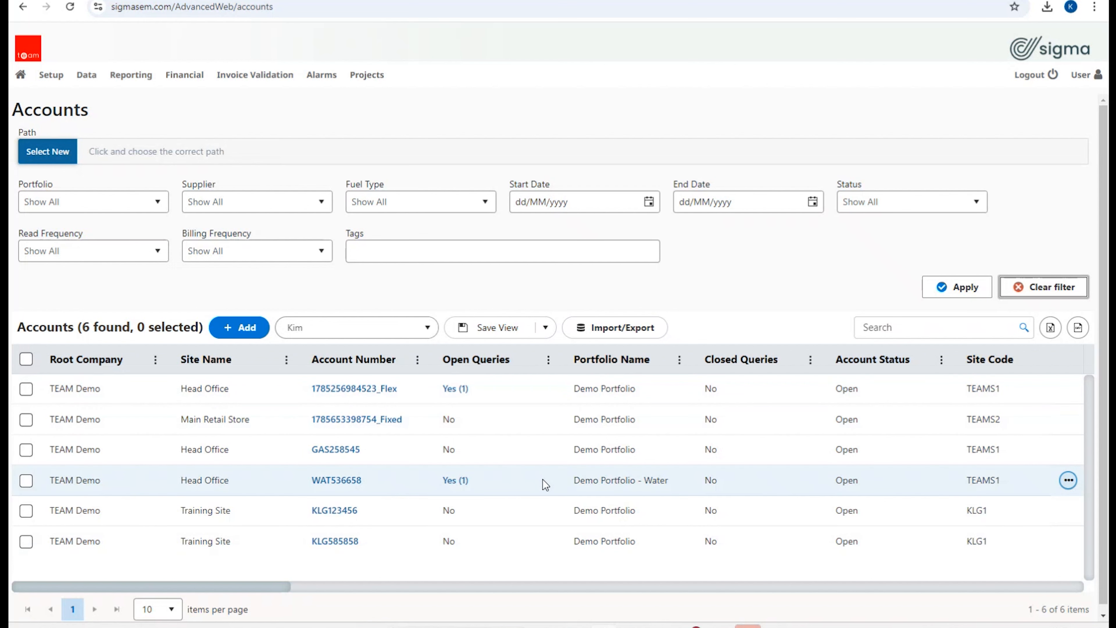
# Search the accounts list for "klg" and clear the search again
pyautogui.click(905, 326)
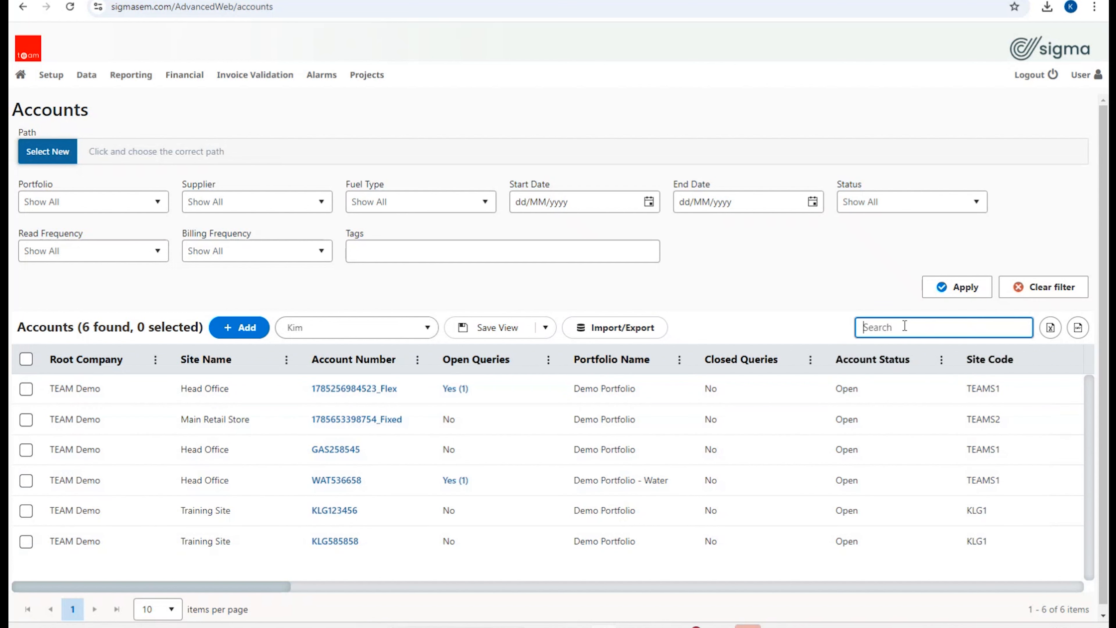
pyautogui.write('klg')
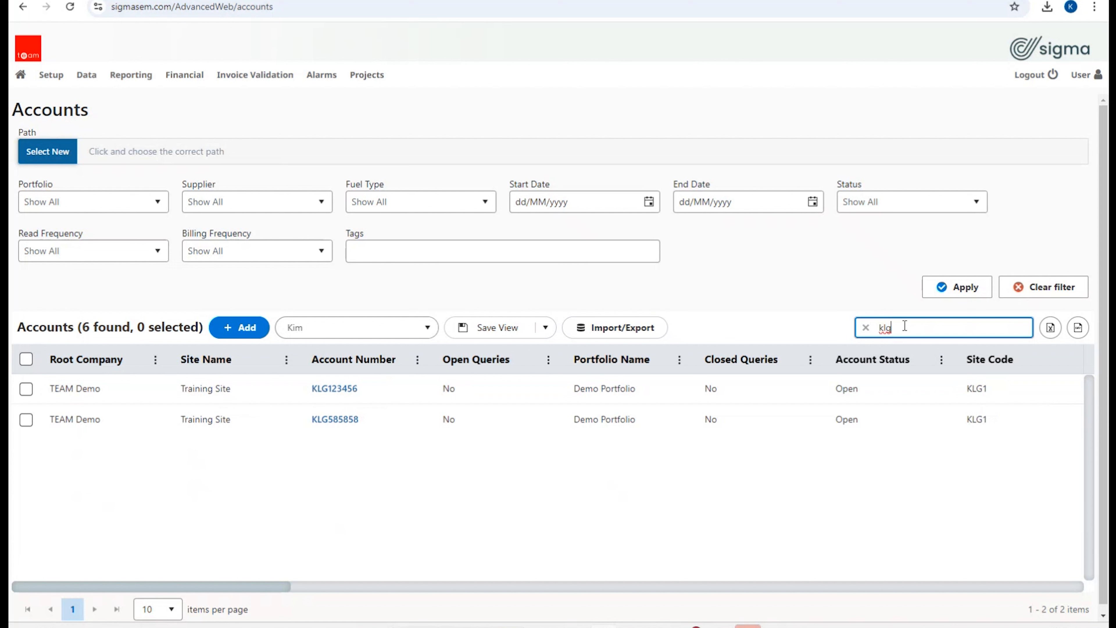
pyautogui.click(866, 327)
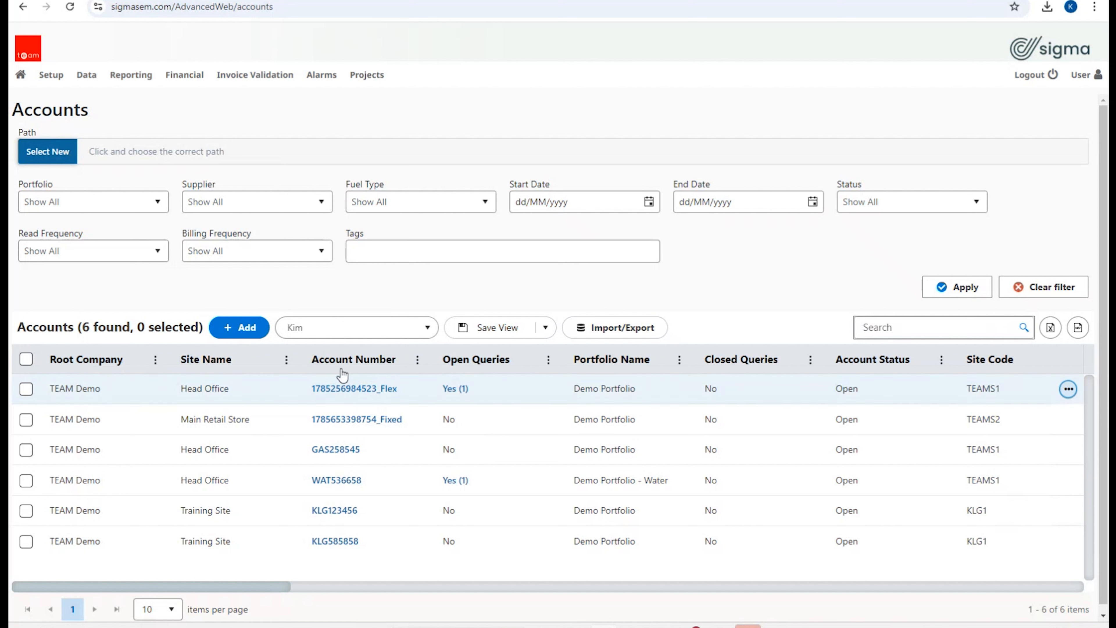
# View the details and the open queries of the Head Office Flex account, closing each window after viewing
pyautogui.click(342, 389)
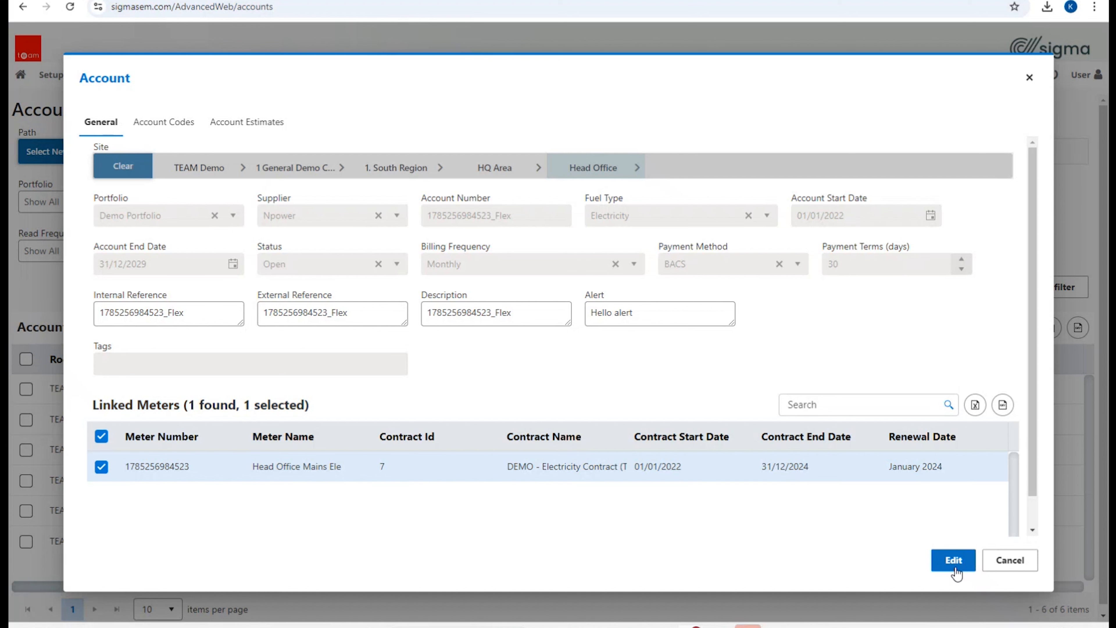
pyautogui.click(1014, 563)
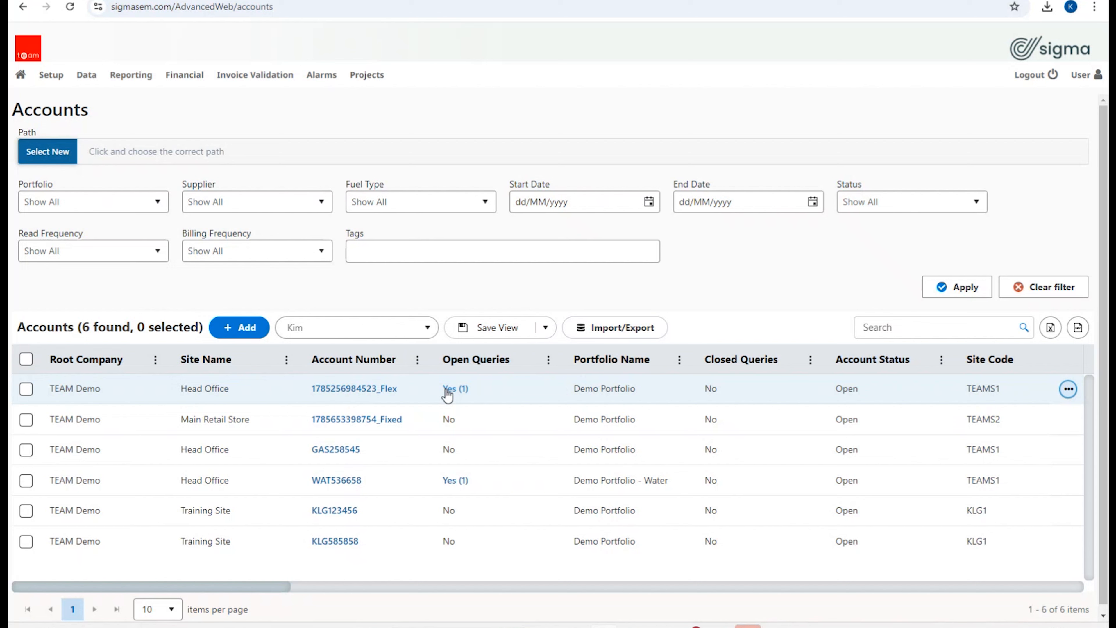
pyautogui.click(448, 388)
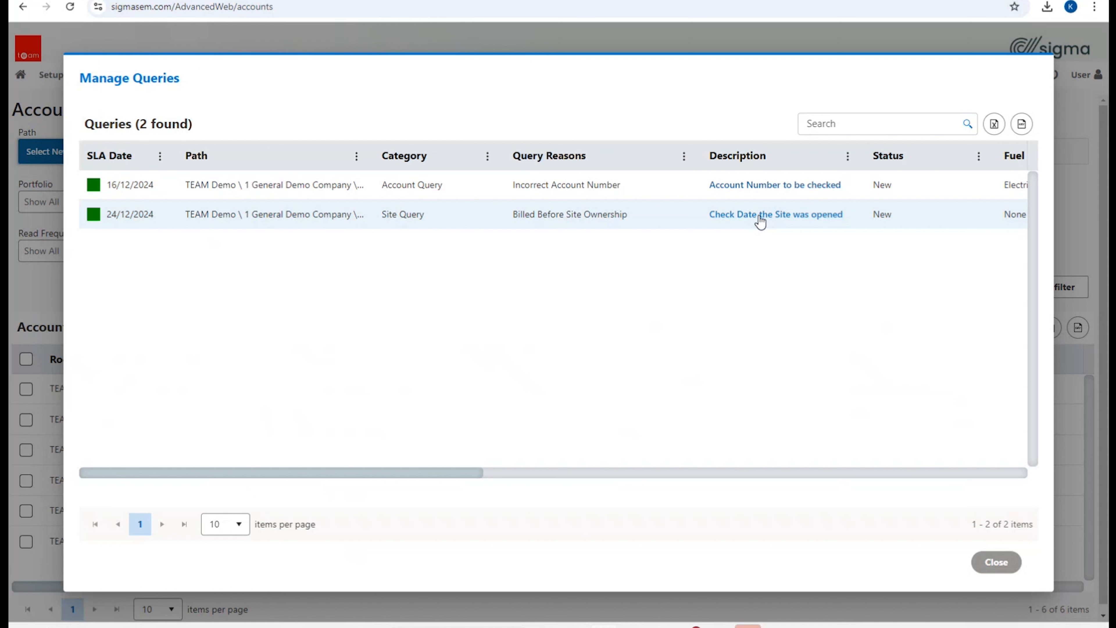
pyautogui.click(995, 563)
# View the actions for the Flex account and the bulk actions for several selected accounts, leaving no account selected
pyautogui.rightClick(526, 387)
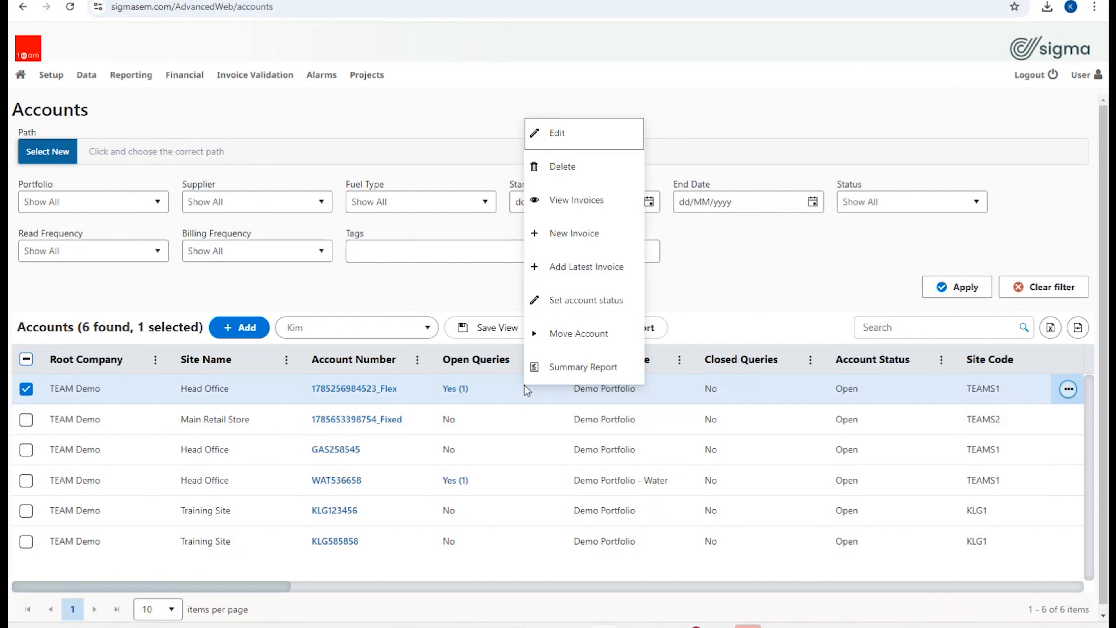
pyautogui.click(25, 420)
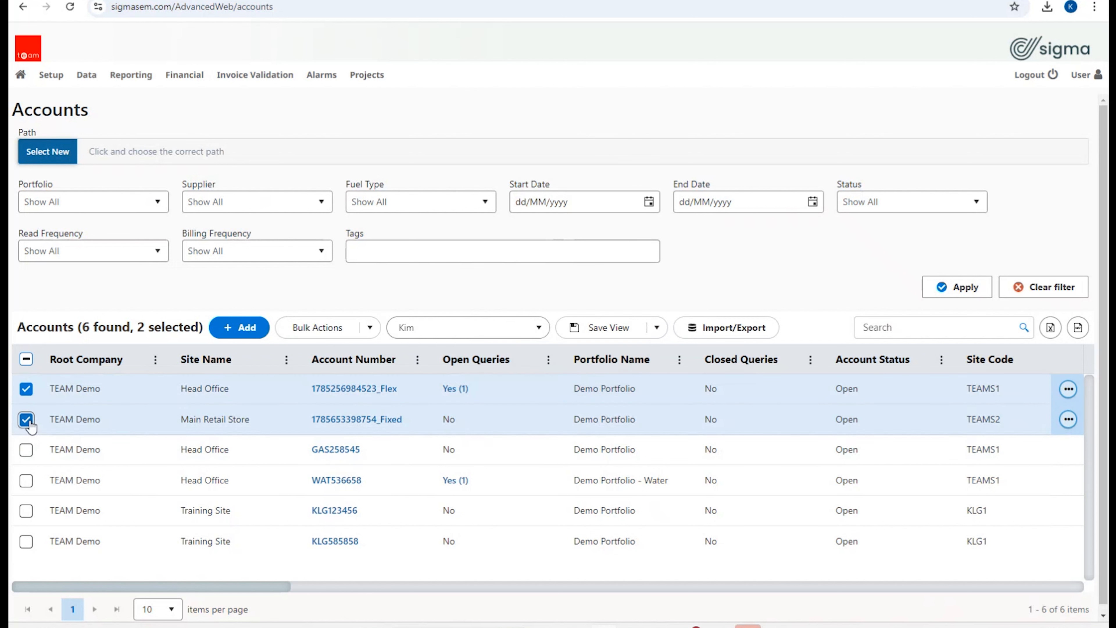
pyautogui.click(27, 449)
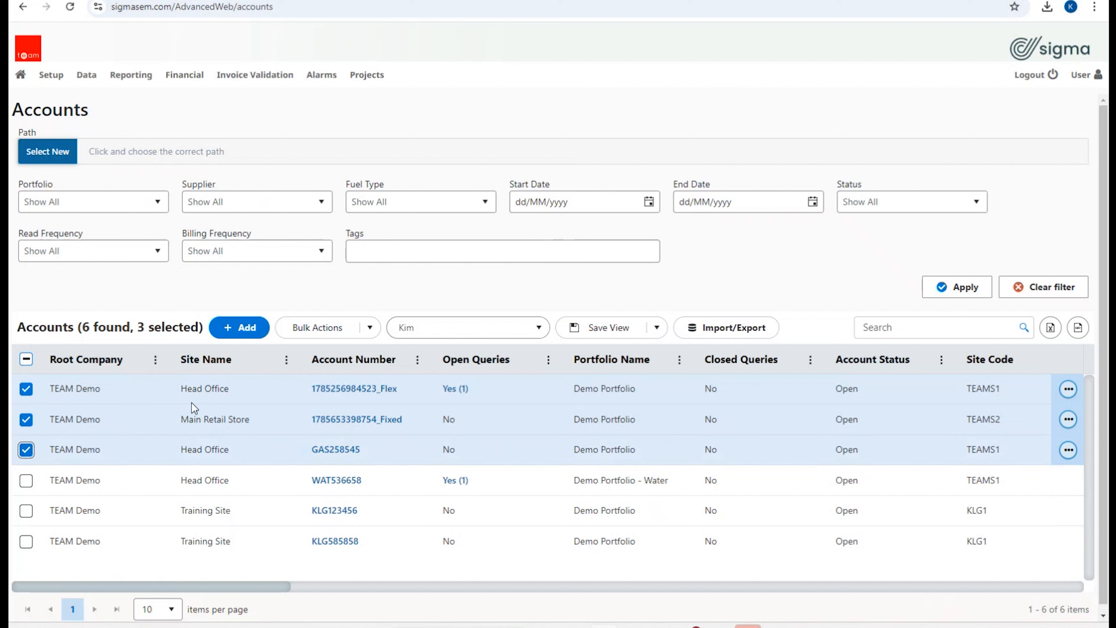
pyautogui.click(368, 327)
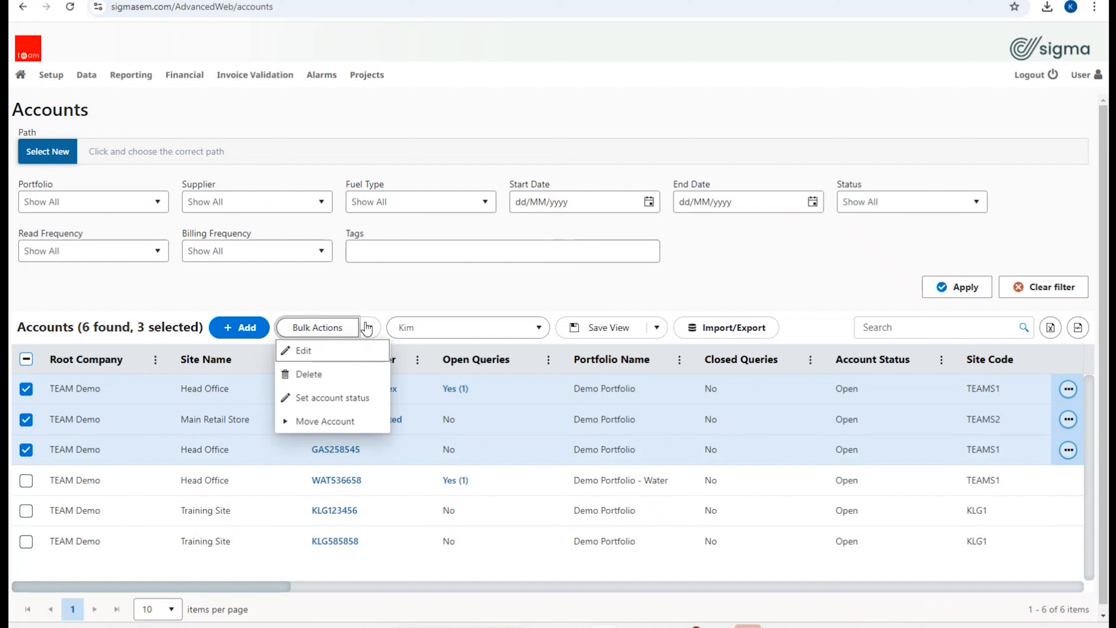
pyautogui.click(26, 360)
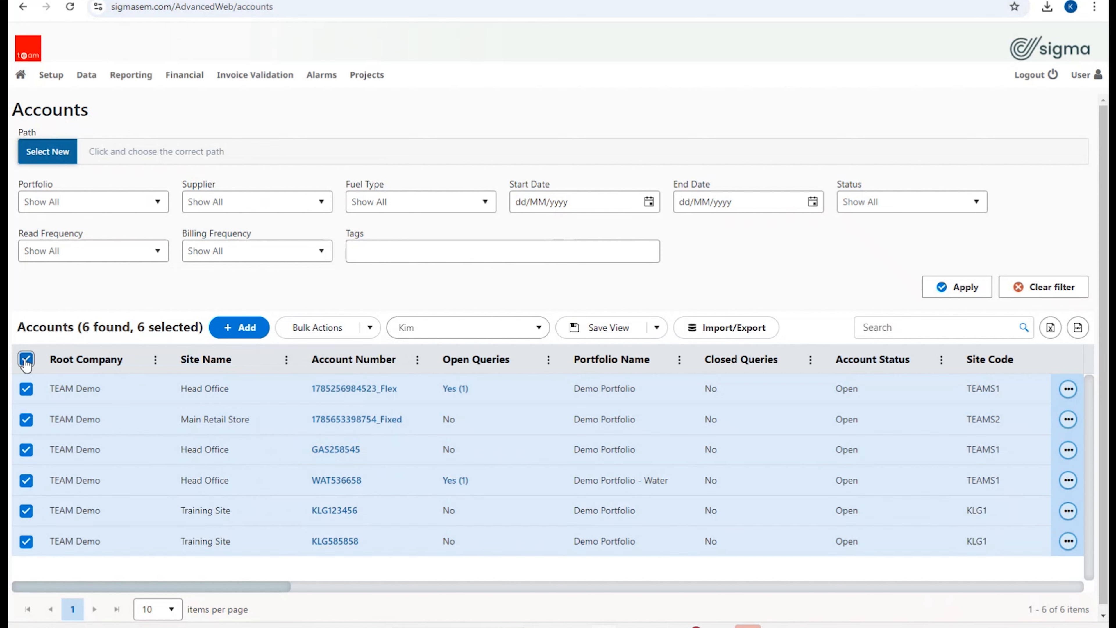
pyautogui.click(26, 360)
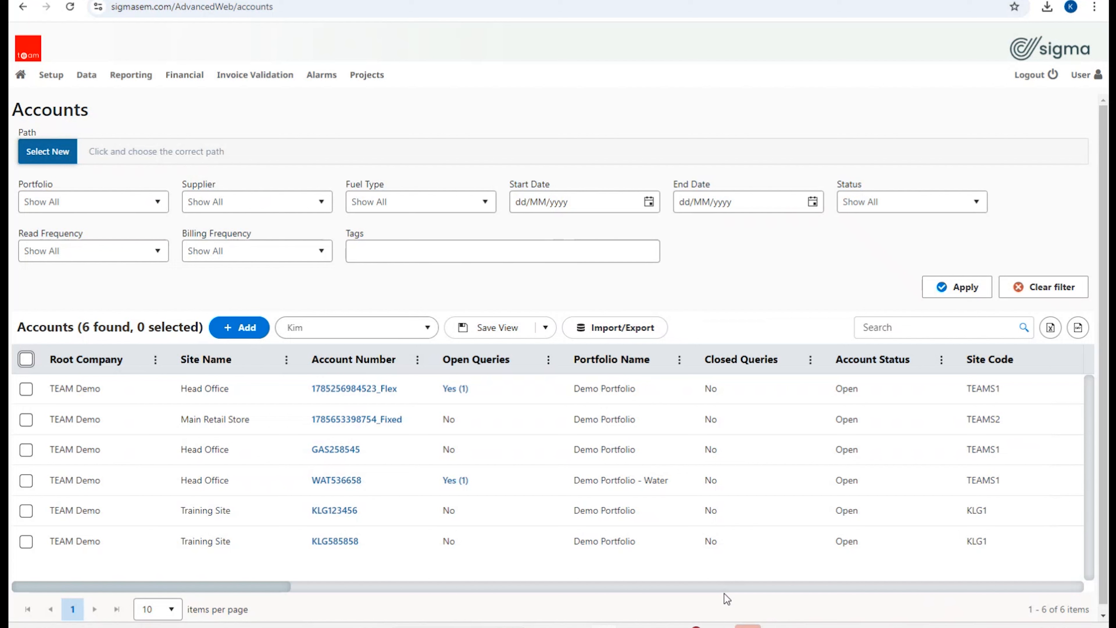
# Open the Manage Invoices page and clear its filters, including the invoice date range
pyautogui.moveTo(245, 77)
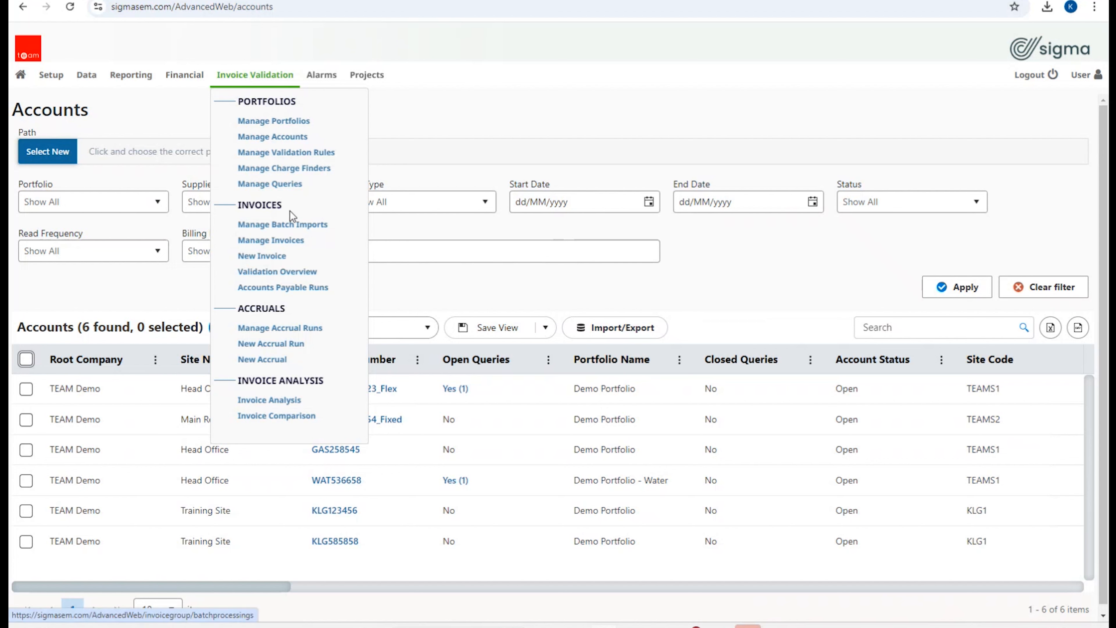
pyautogui.click(293, 246)
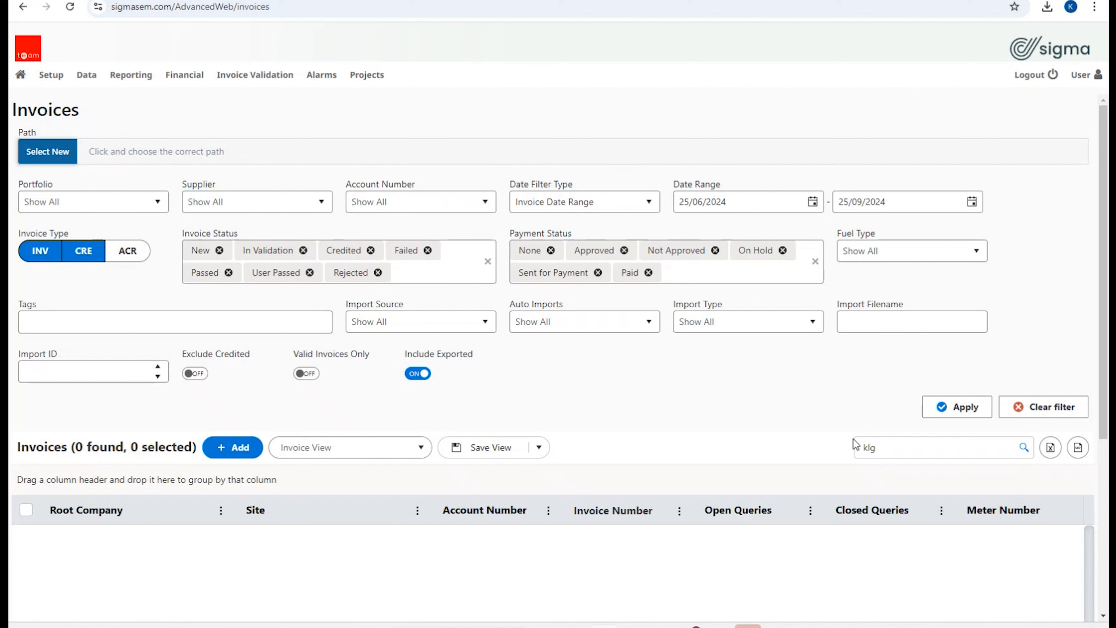
pyautogui.click(1065, 407)
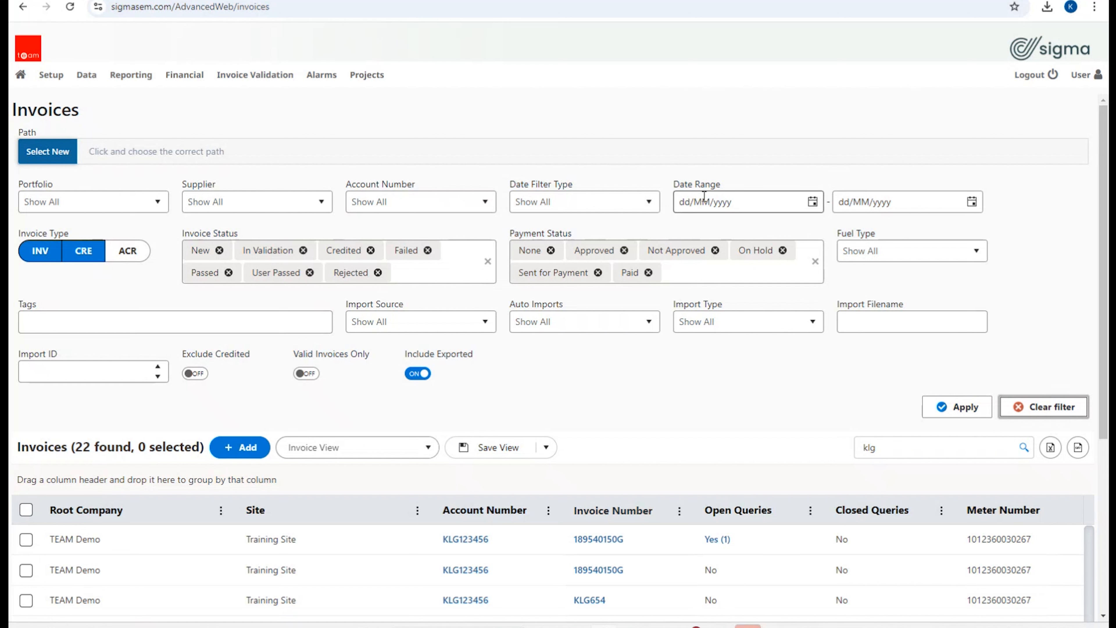
# Remove the search term "klg" from the invoices list to show invoices for every account
pyautogui.scroll(-1, 440, 430)
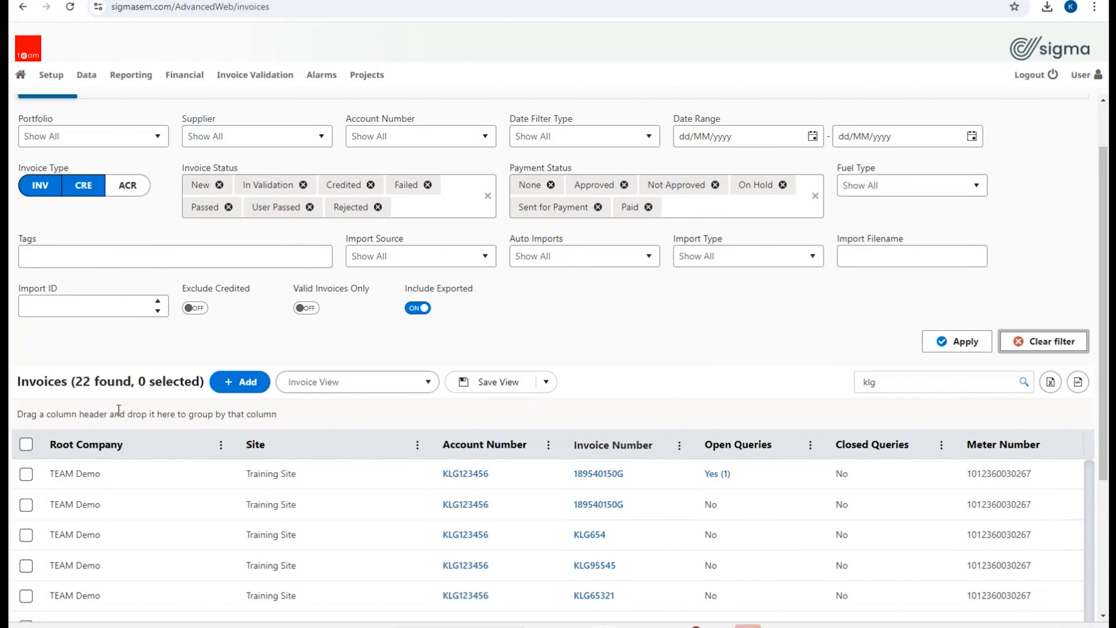
pyautogui.scroll(-1, 461, 473)
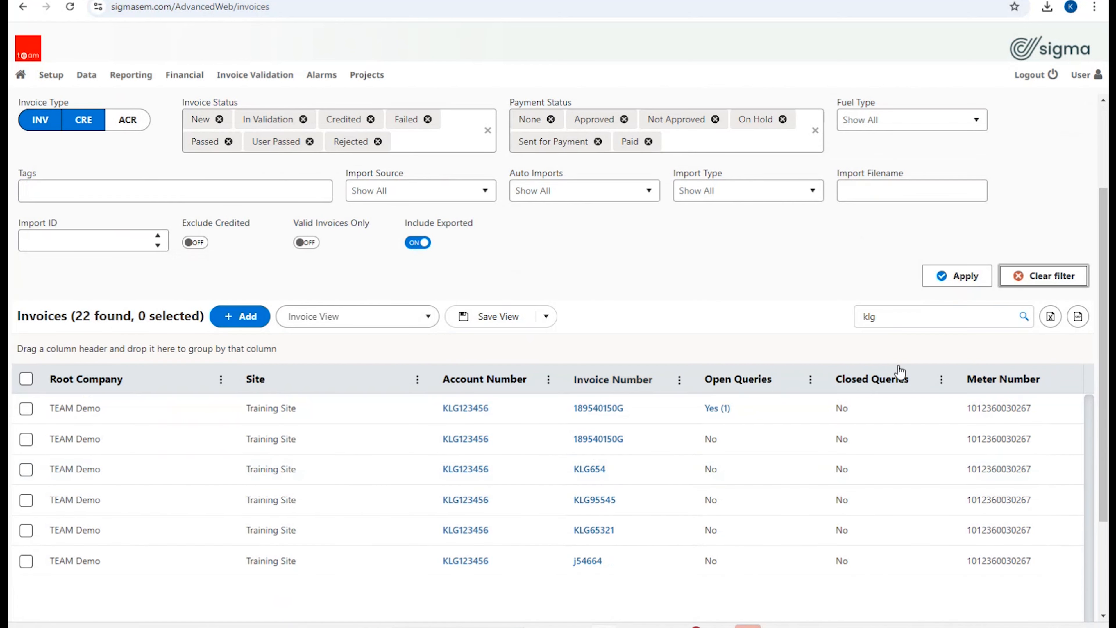
pyautogui.doubleClick(925, 325)
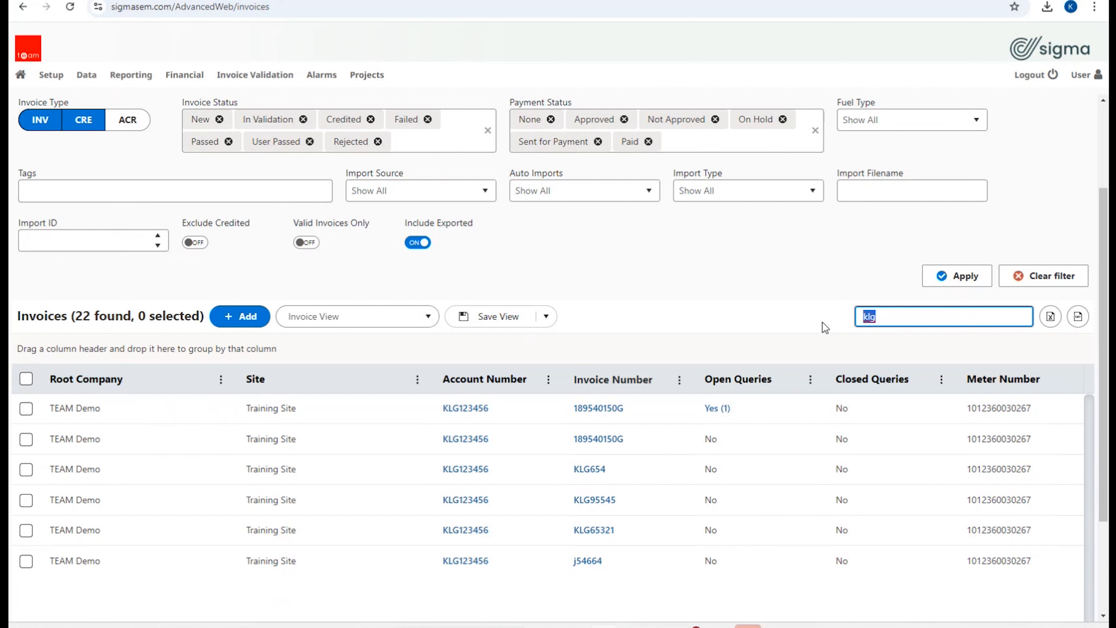
pyautogui.press('BackSpace')
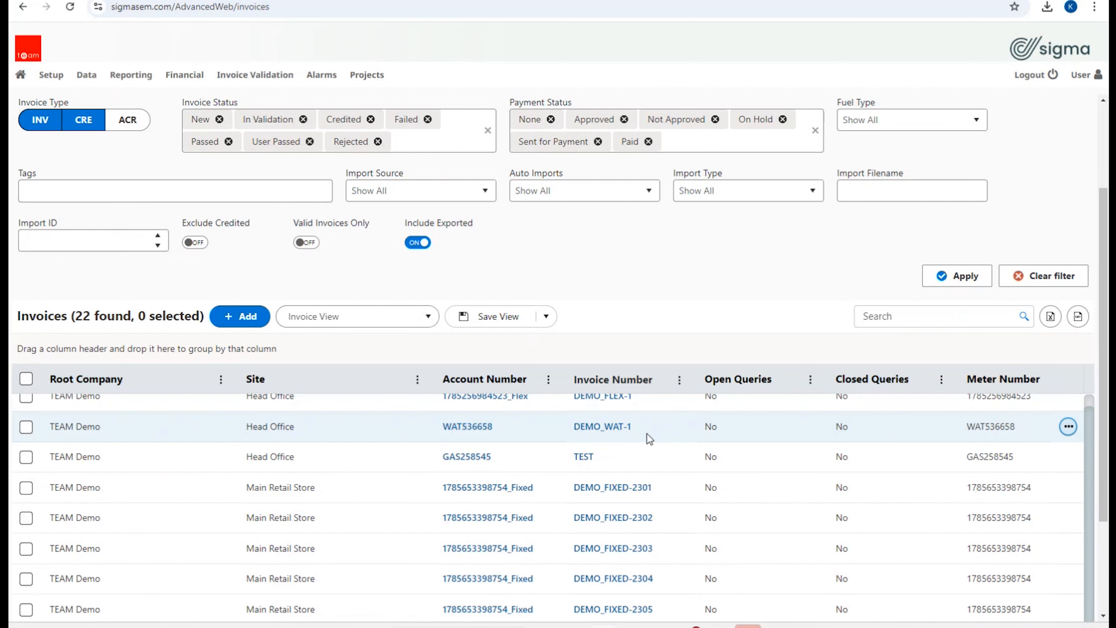
# Set the invoices list to 25 items per page and look through the listed invoices
pyautogui.scroll(-2, 647, 435)
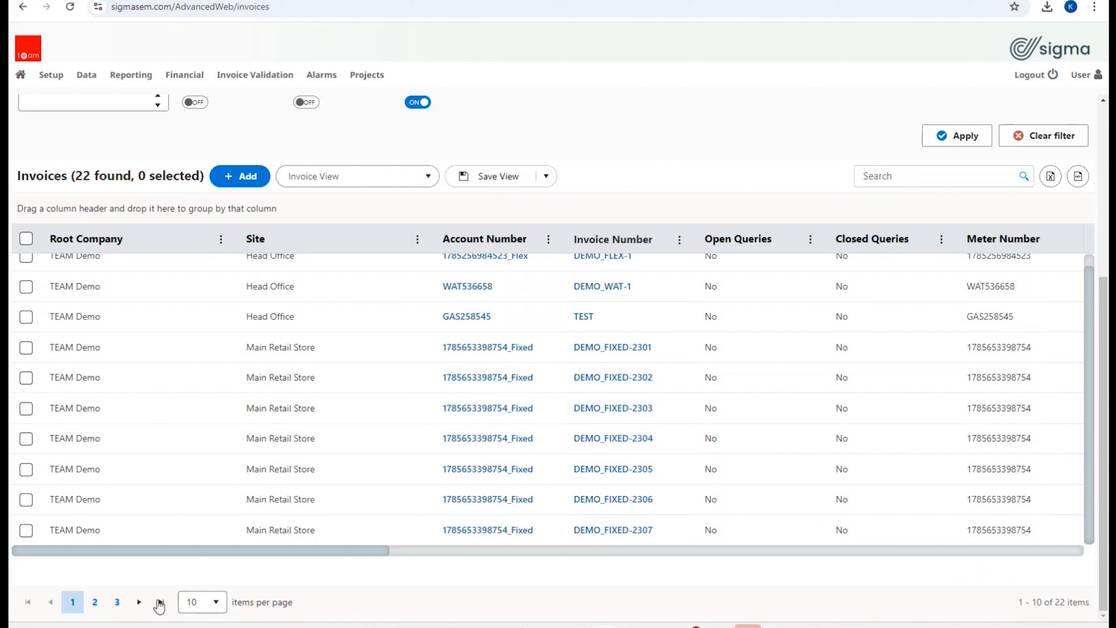
pyautogui.click(221, 606)
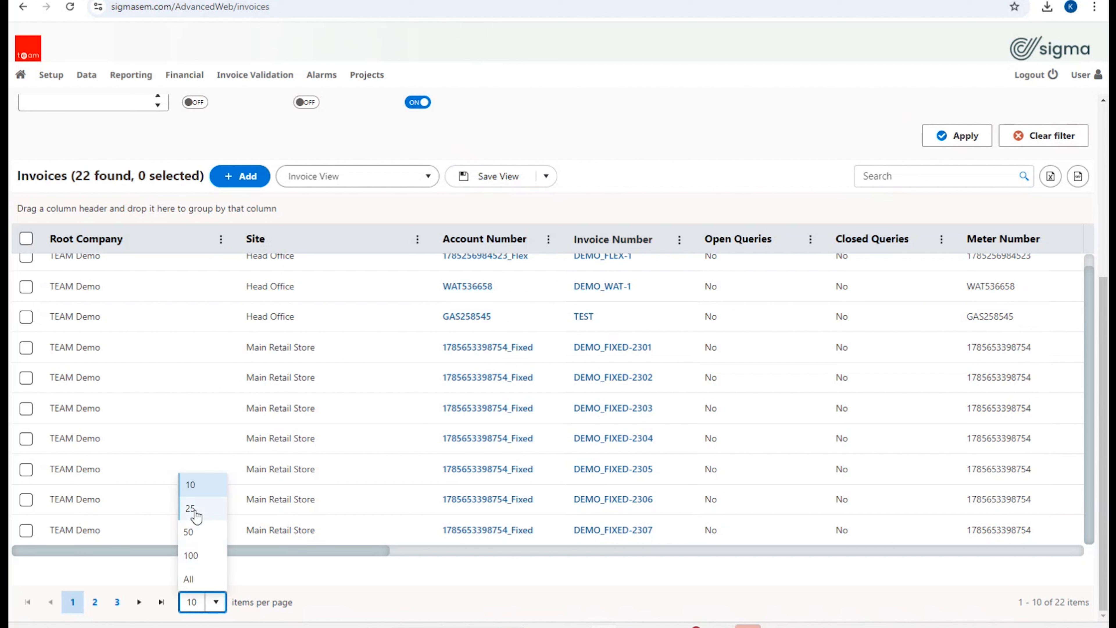
pyautogui.click(195, 510)
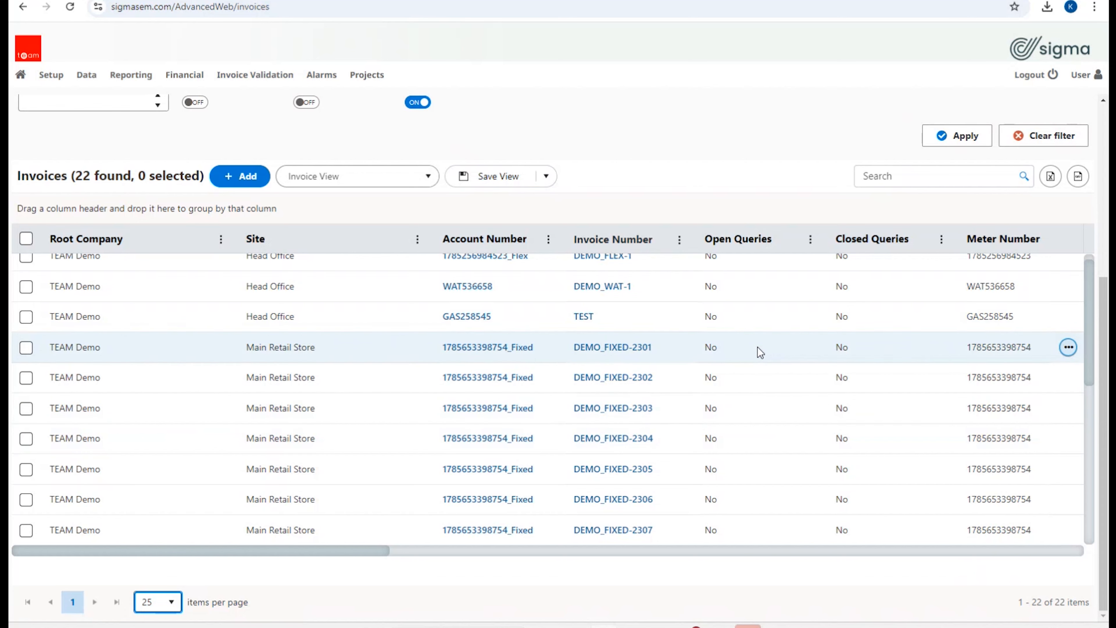
pyautogui.scroll(-7, 759, 354)
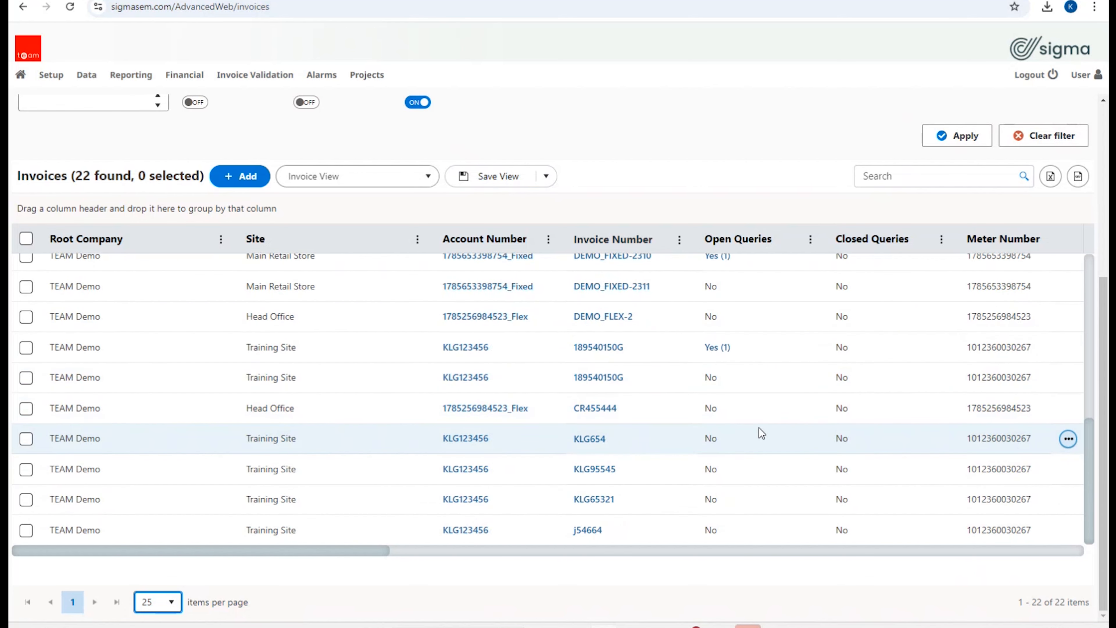
pyautogui.scroll(10, 759, 429)
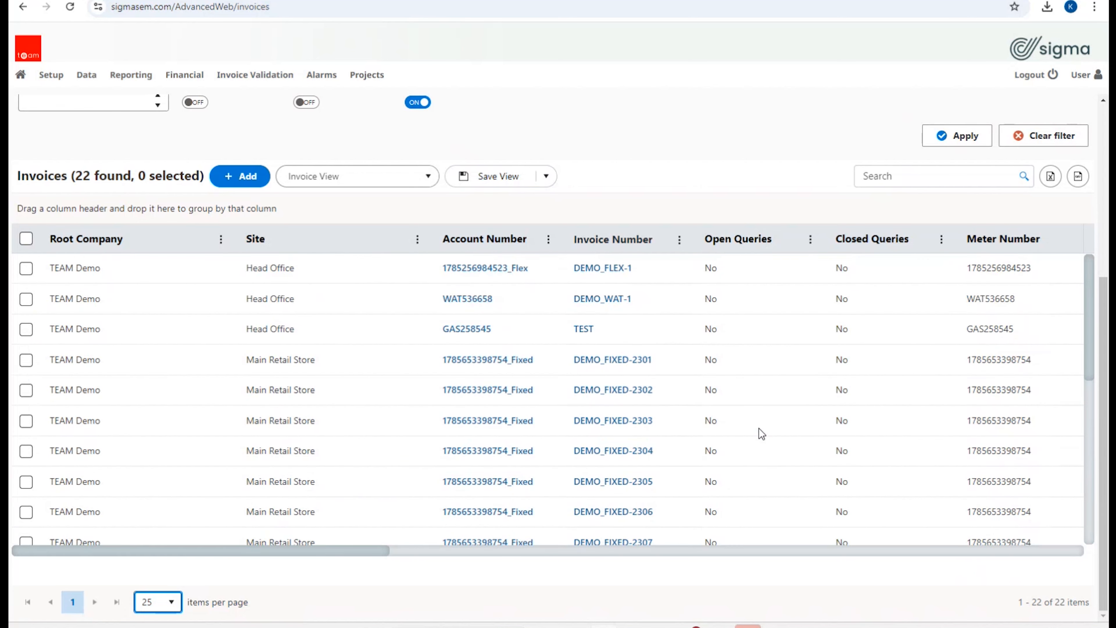
# Add the ACR invoice type to the invoice filter and apply it
pyautogui.scroll(5, 759, 429)
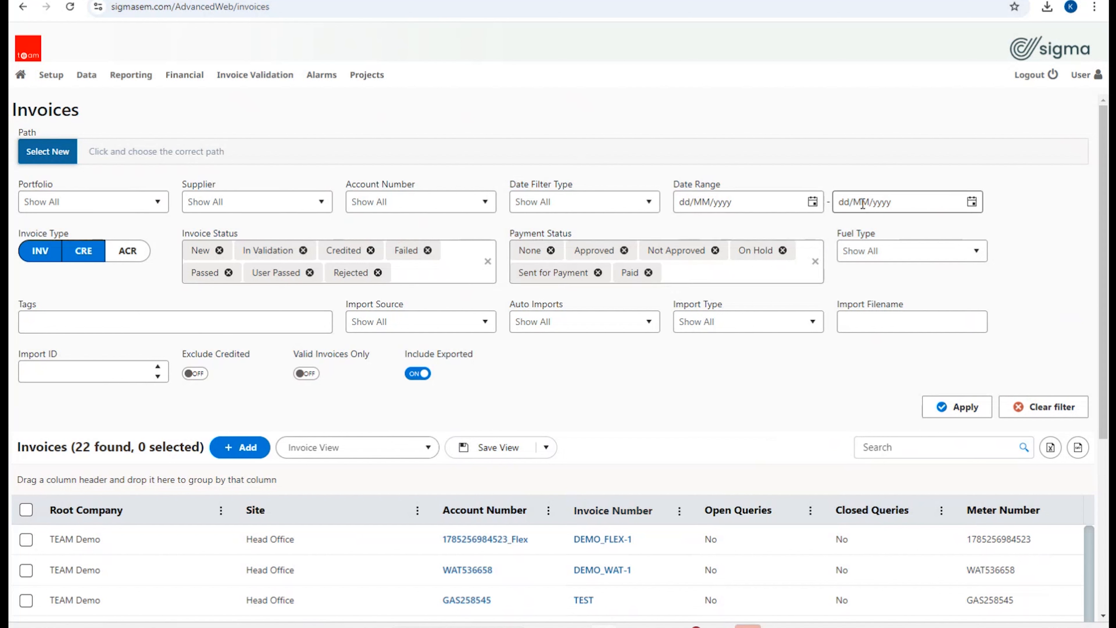
pyautogui.click(130, 257)
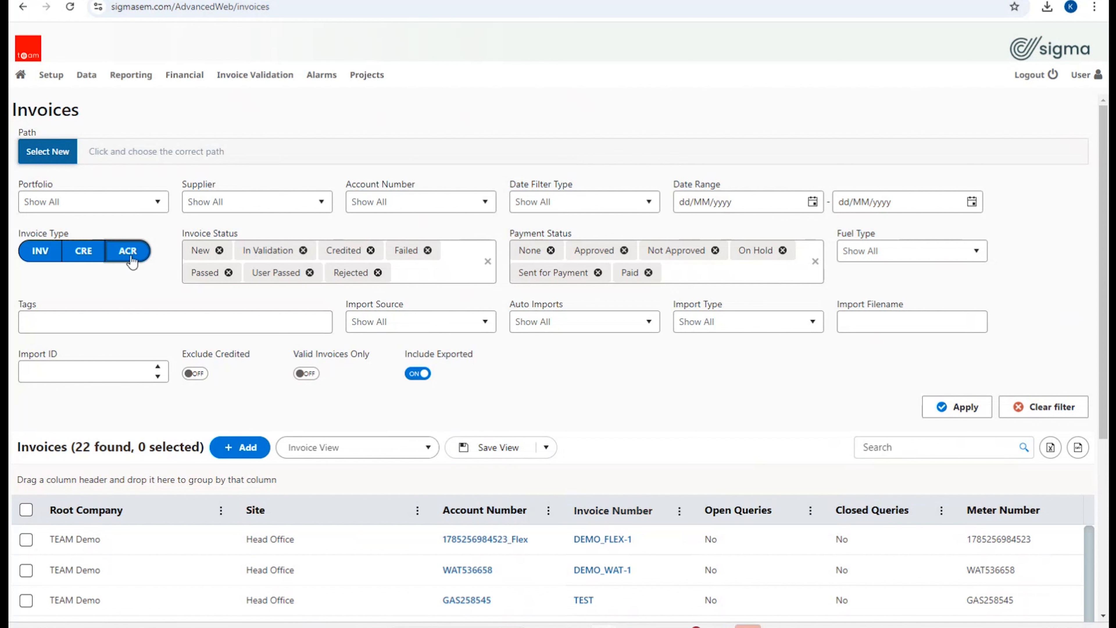
pyautogui.click(957, 408)
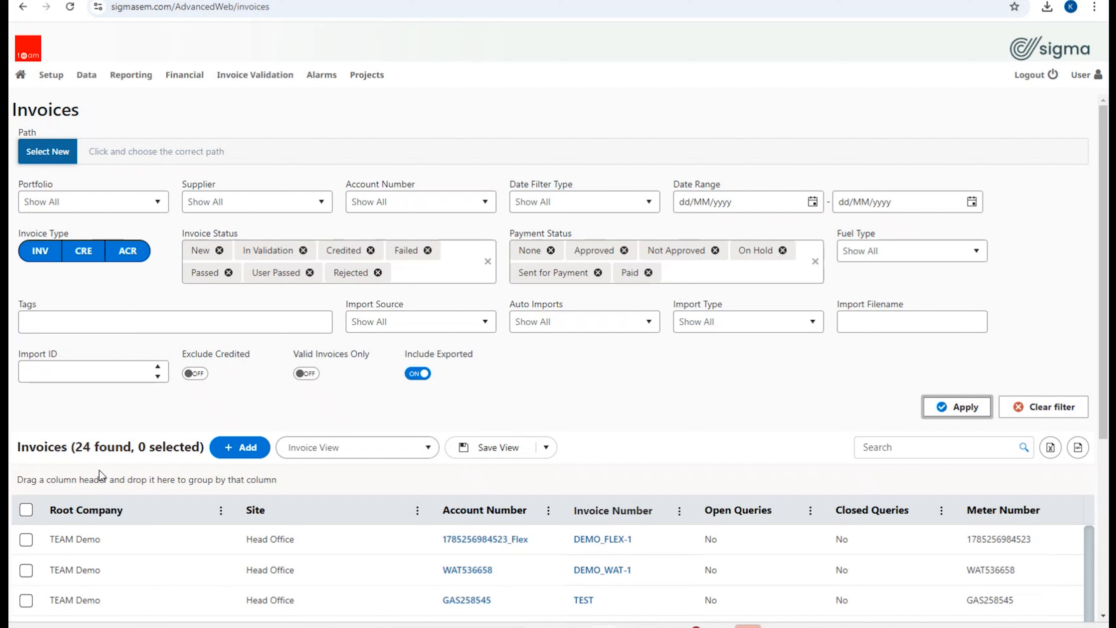
# Exclude the CRE and INV invoice types so that only ACR is filtered, and apply the filter
pyautogui.click(77, 260)
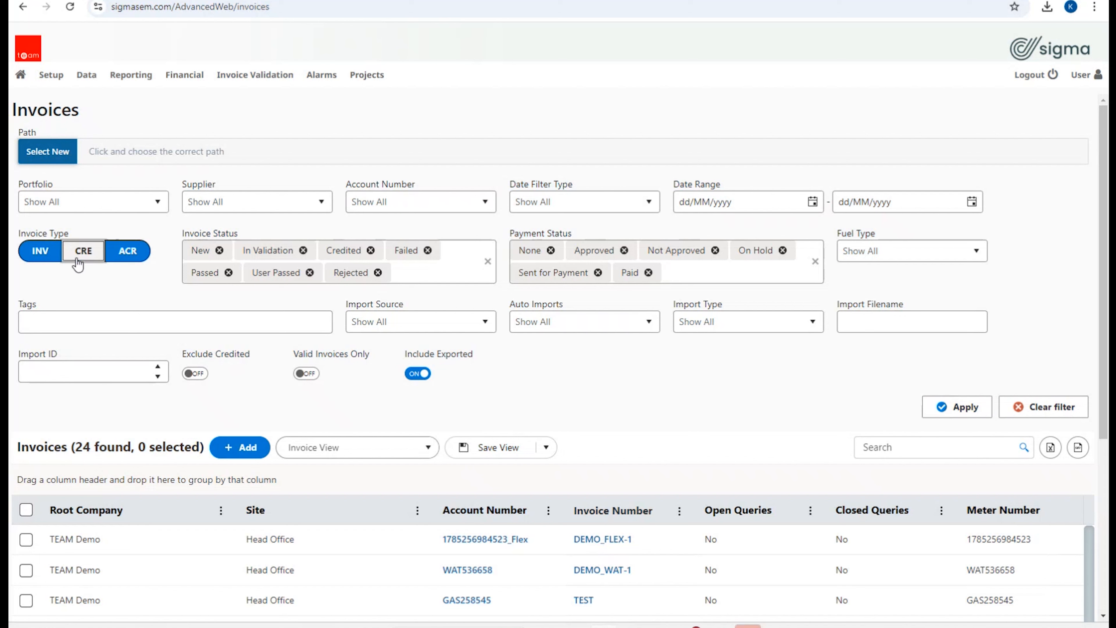
pyautogui.click(46, 258)
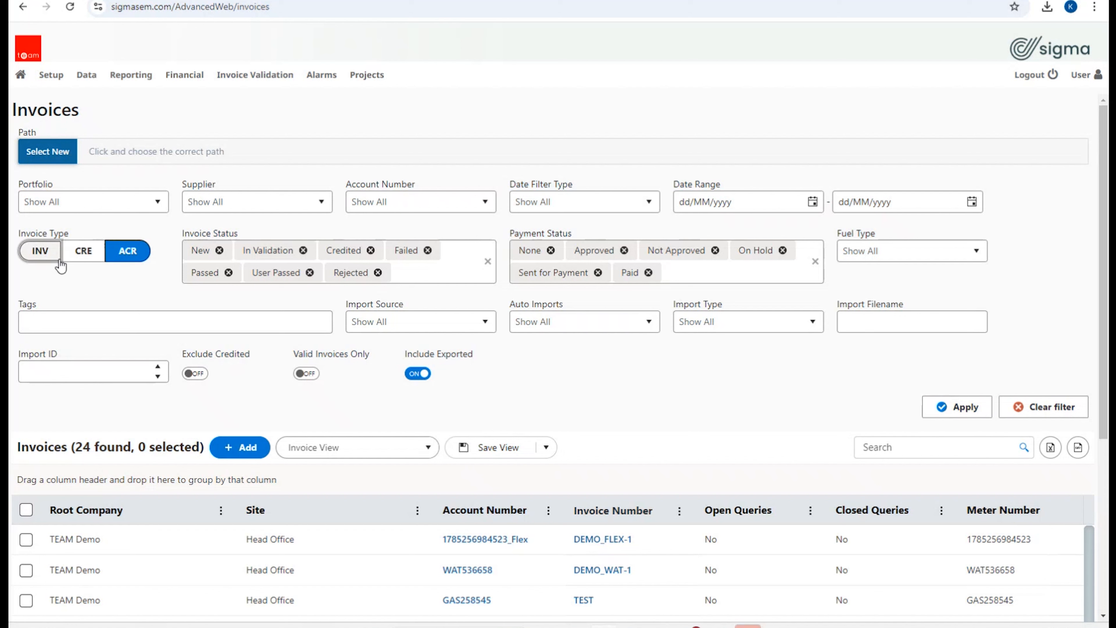
pyautogui.click(969, 412)
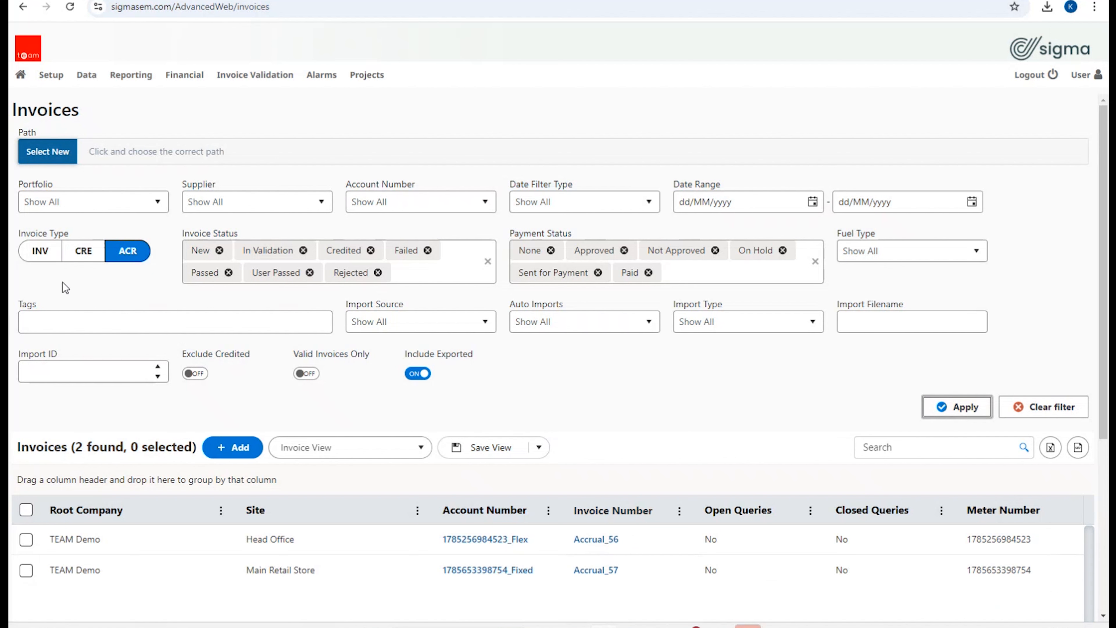
# Filter the invoices to the INV and CRE types, exclude ACR, and apply the filter
pyautogui.click(49, 262)
pyautogui.click(82, 252)
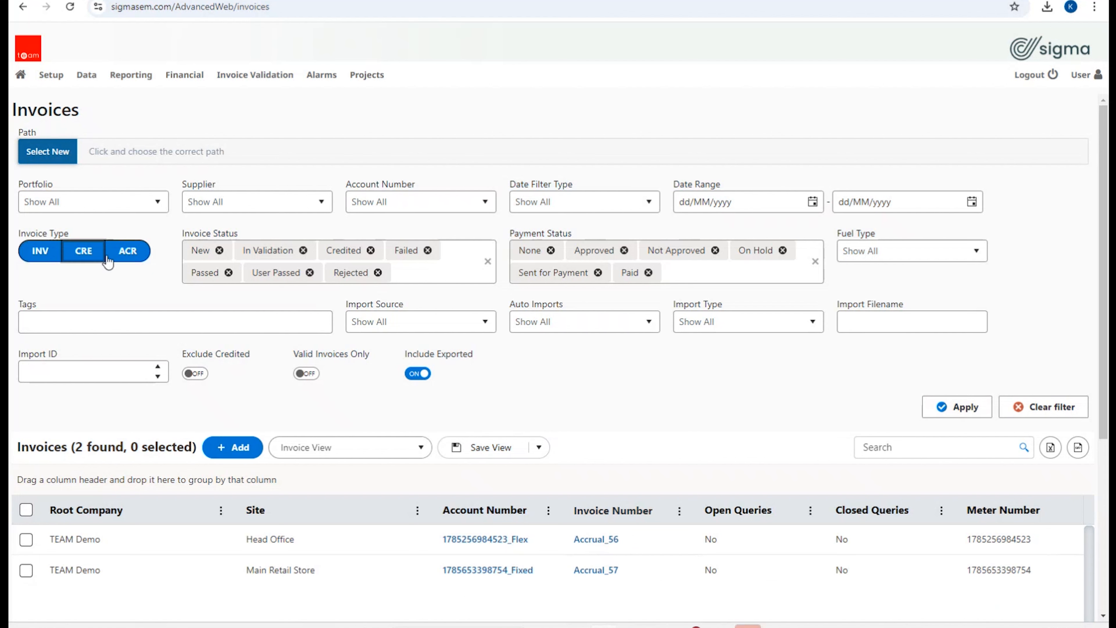
pyautogui.click(128, 251)
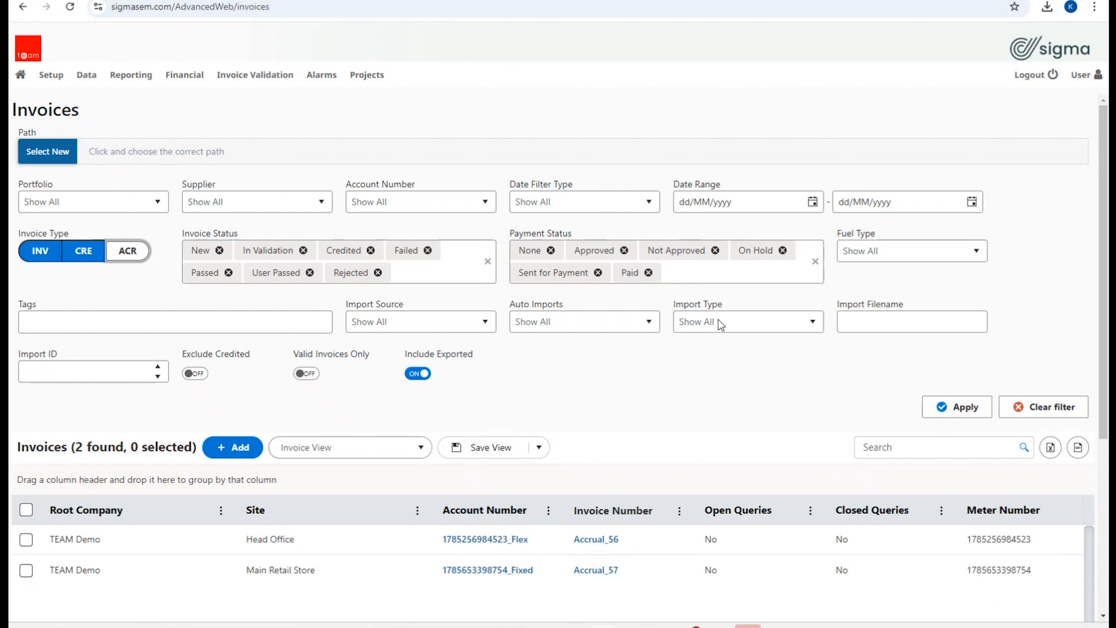
pyautogui.click(961, 408)
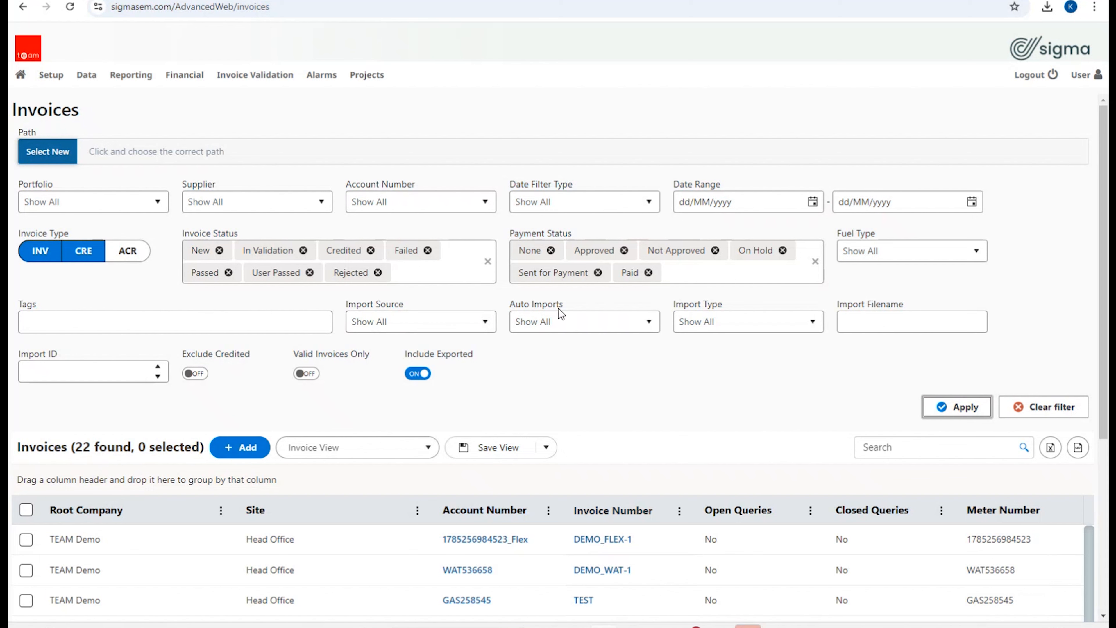
# Clear the invoice filter and look through the listed invoices
pyautogui.click(1044, 409)
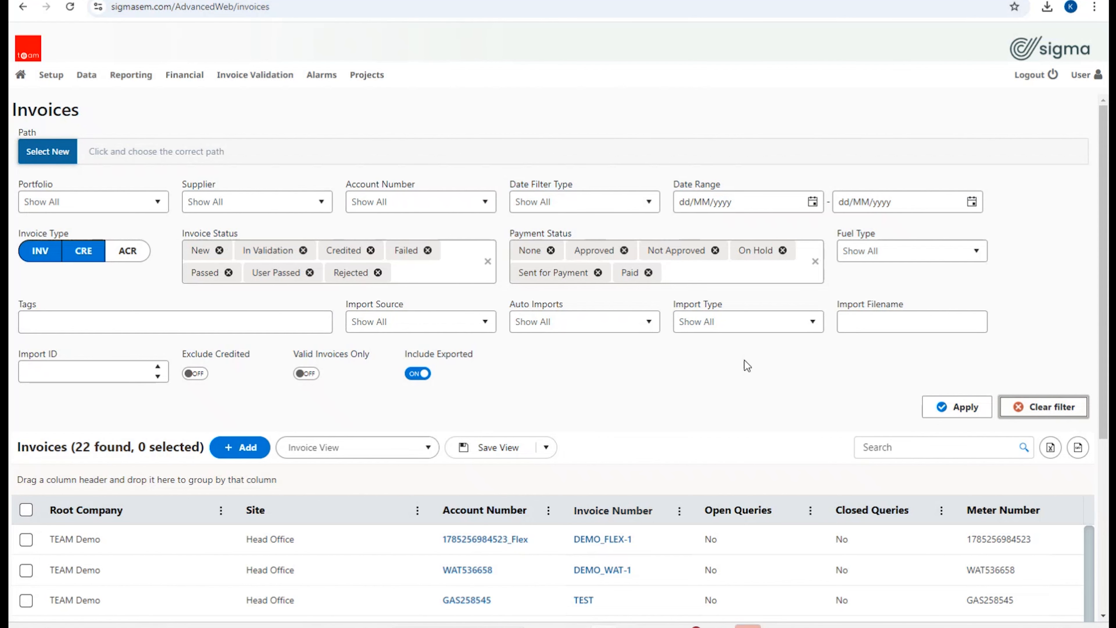
pyautogui.scroll(-3, 747, 366)
pyautogui.scroll(-6, 307, 464)
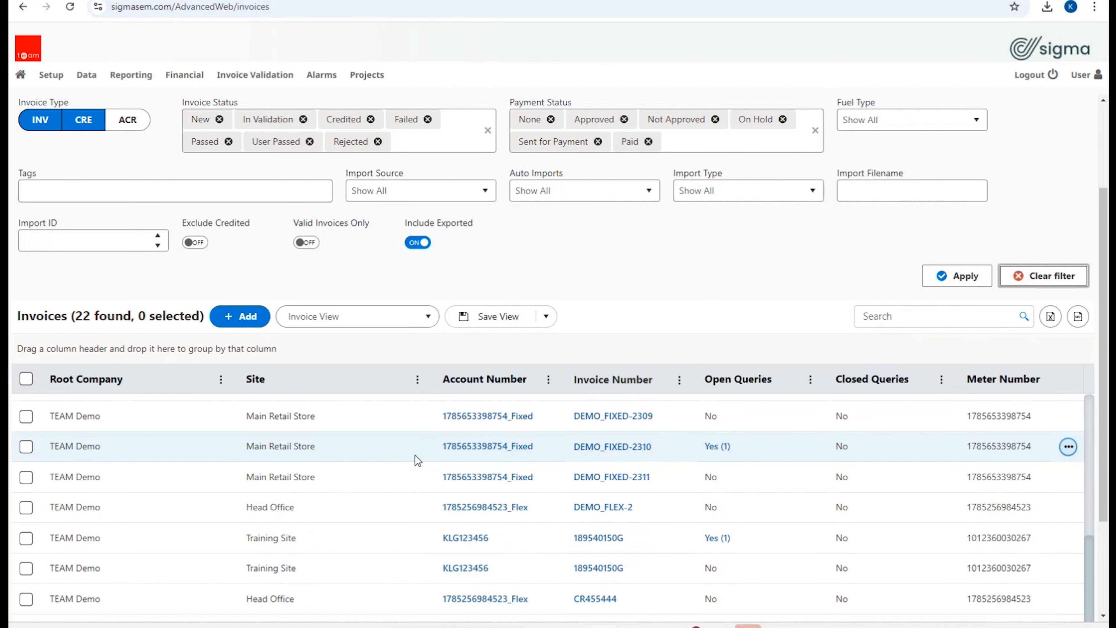
pyautogui.scroll(5, 415, 455)
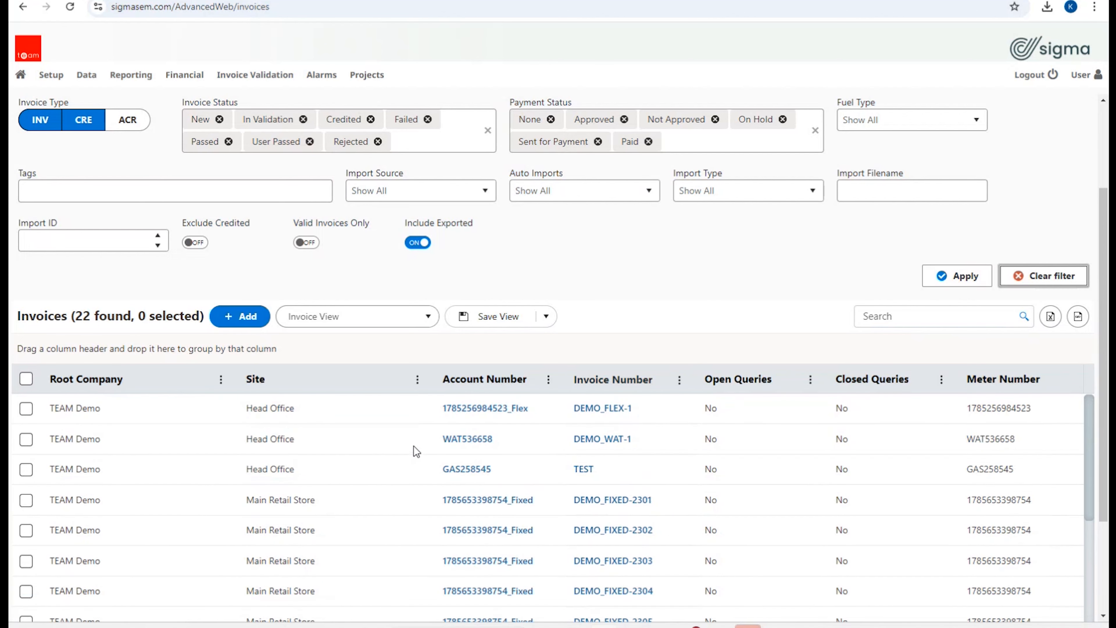
# Search the invoices list for "1785", replace the term with "retail", and finally with "klg"
pyautogui.click(969, 317)
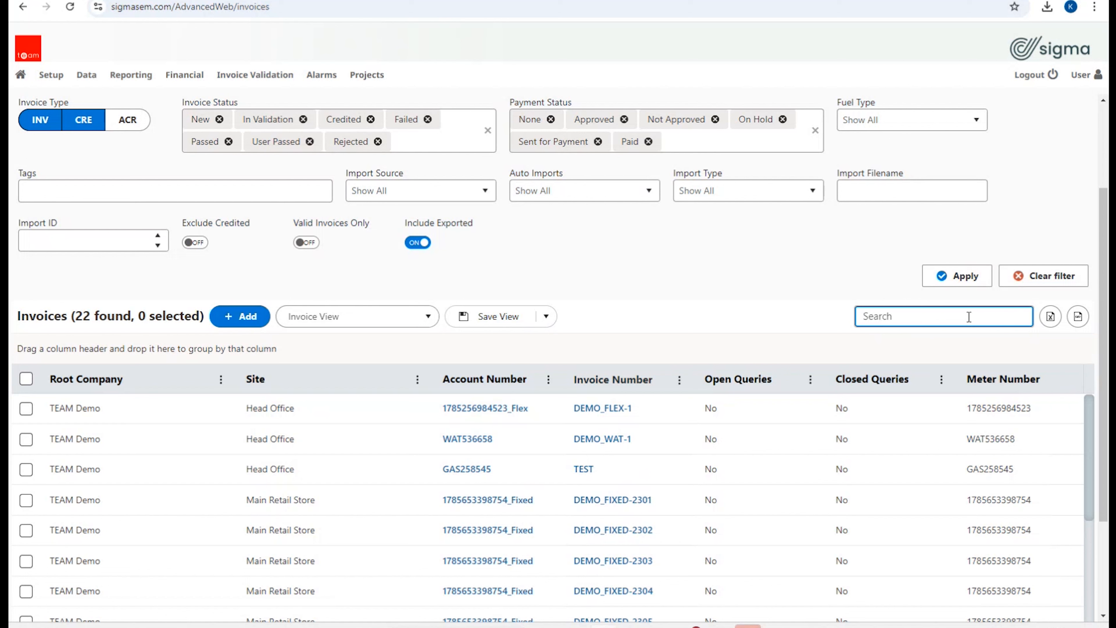
pyautogui.write('1785')
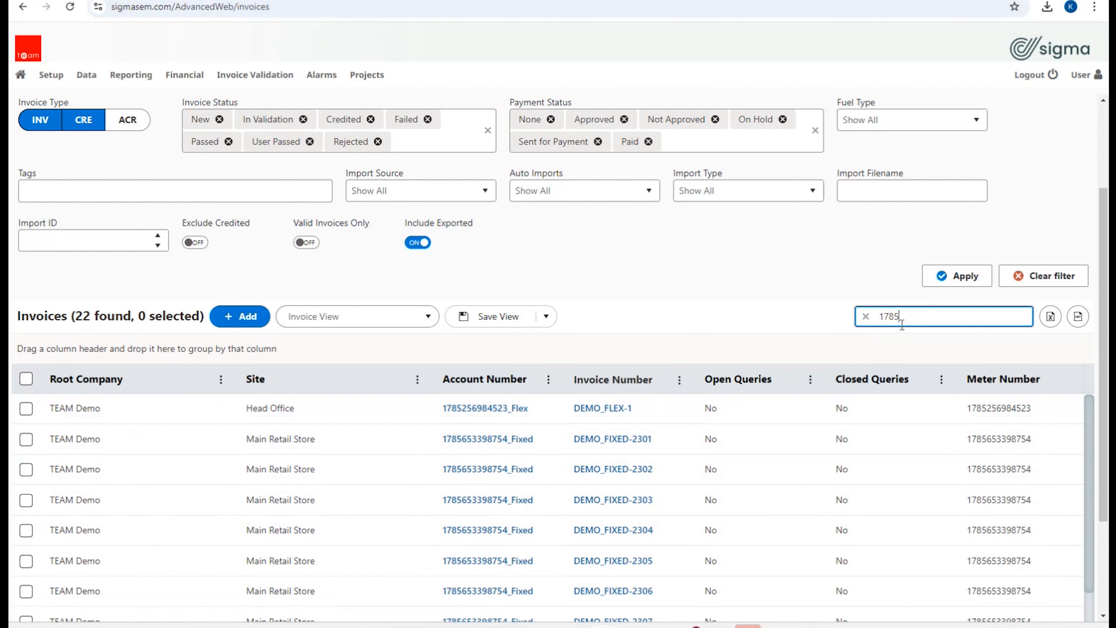
pyautogui.doubleClick(892, 314)
pyautogui.write('retail')
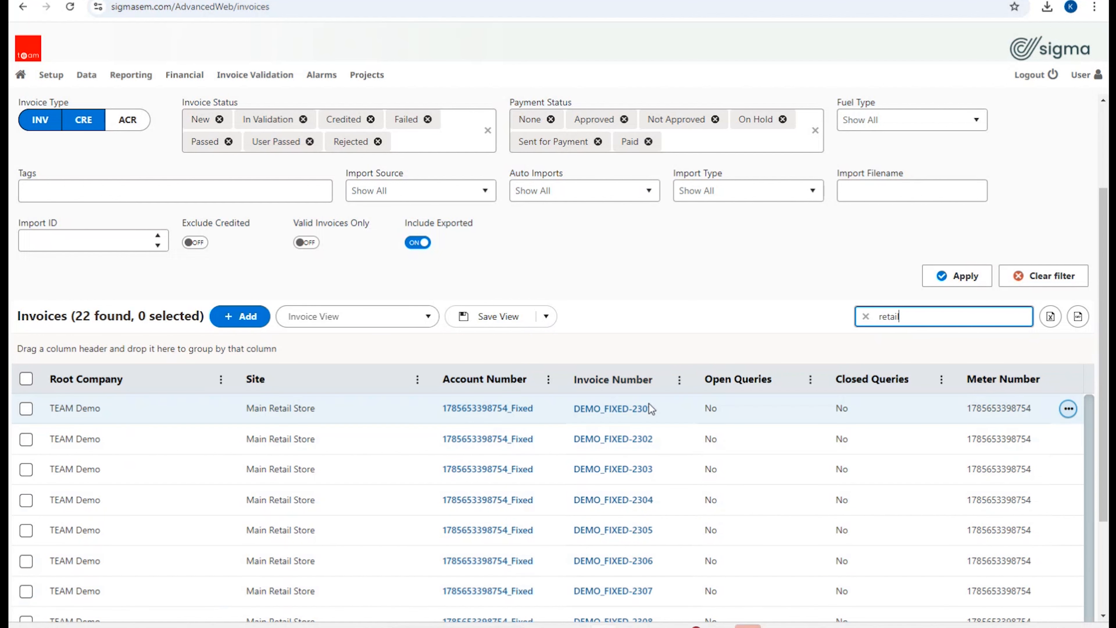
pyautogui.doubleClick(888, 316)
pyautogui.write('klg')
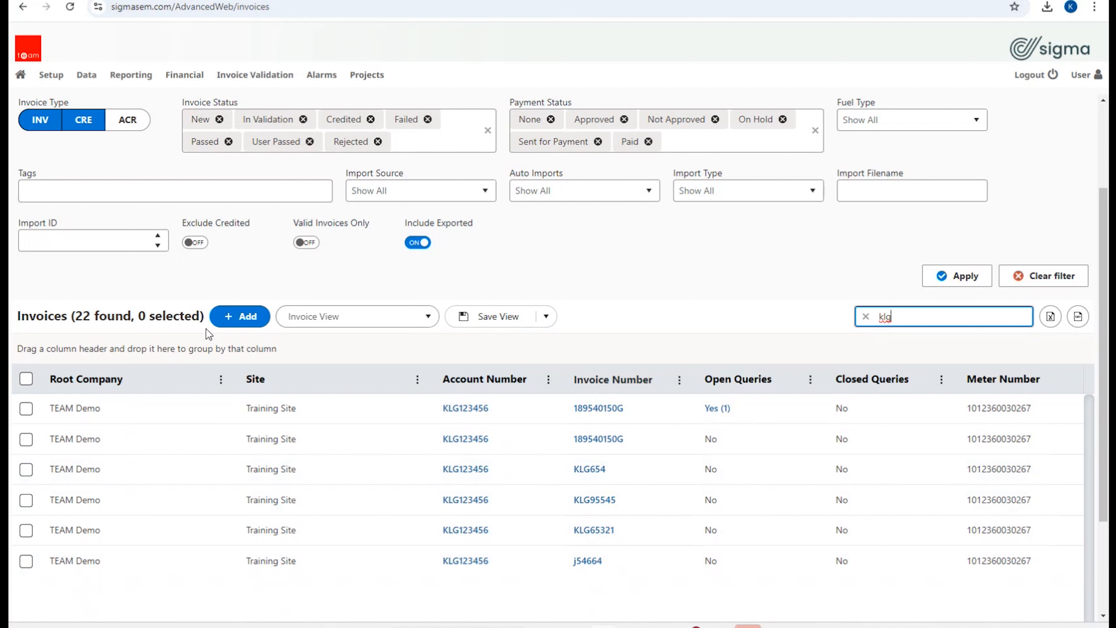
# Examine all columns of the matching invoices, including totals, consumption, invoice status, payment status, meter name and notes
pyautogui.scroll(-3, 229, 424)
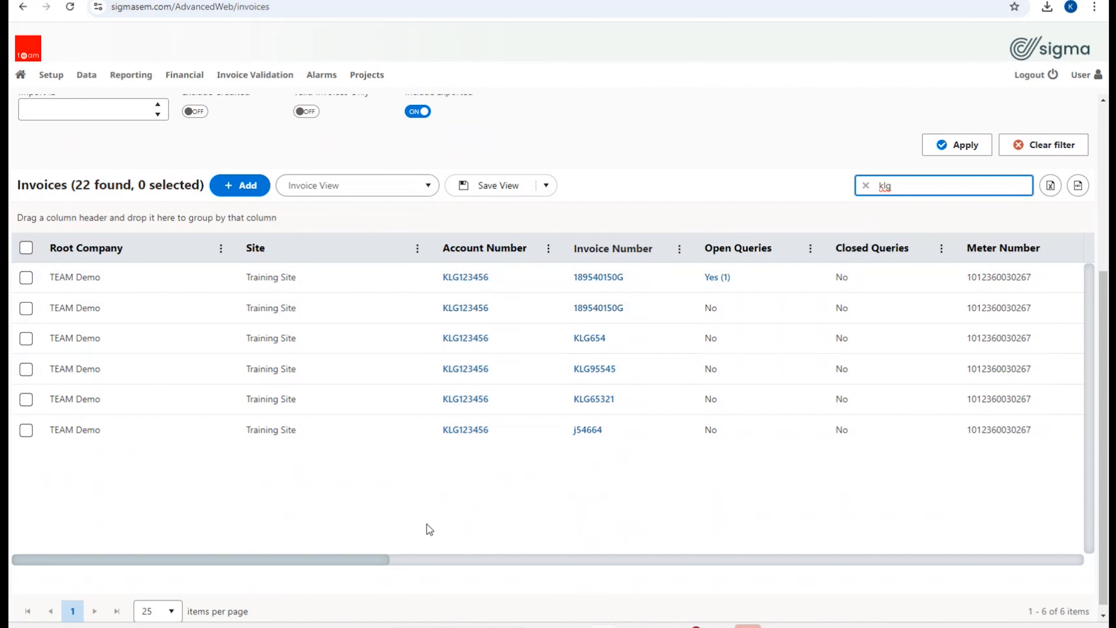
pyautogui.moveTo(303, 557); pyautogui.dragTo(360, 574)
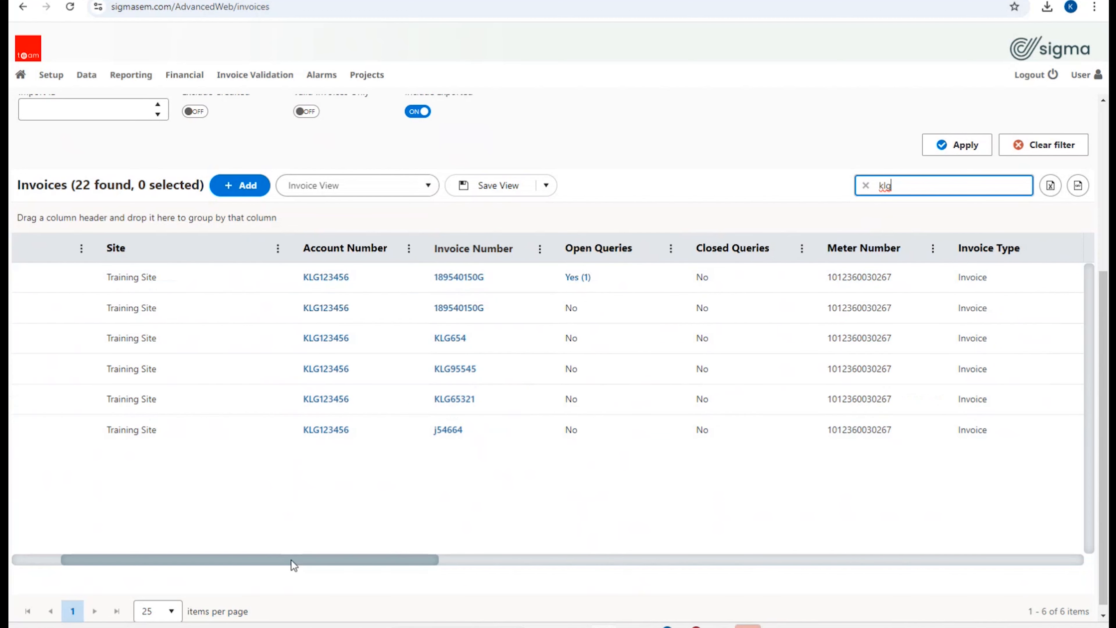
pyautogui.moveTo(294, 565); pyautogui.dragTo(788, 627)
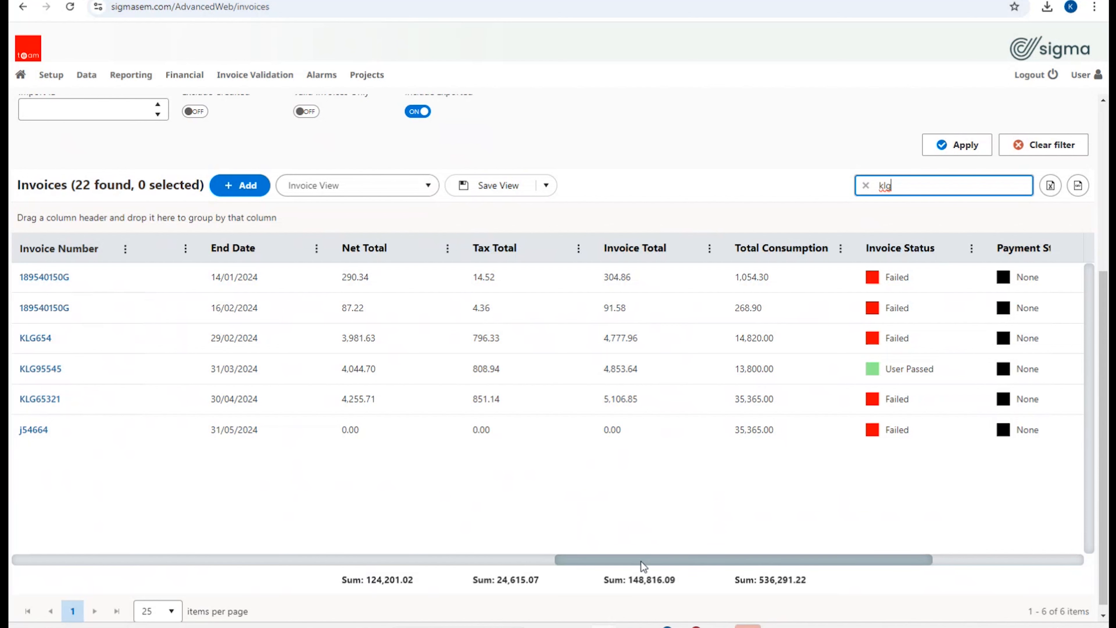
pyautogui.moveTo(641, 562); pyautogui.dragTo(715, 573)
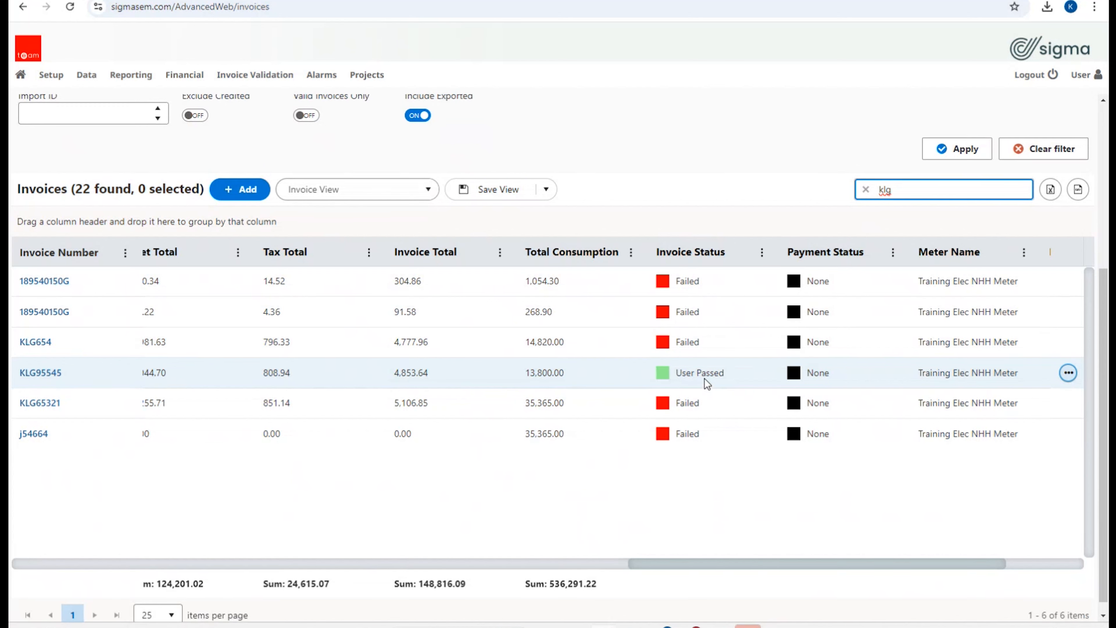
pyautogui.scroll(5, 704, 379)
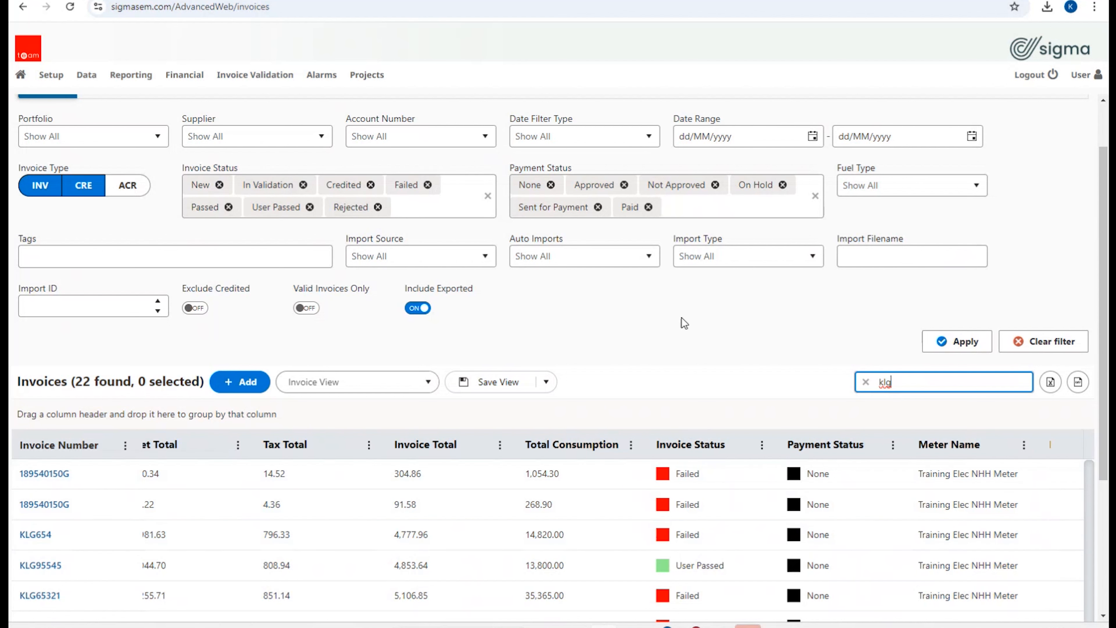
pyautogui.scroll(-3, 803, 478)
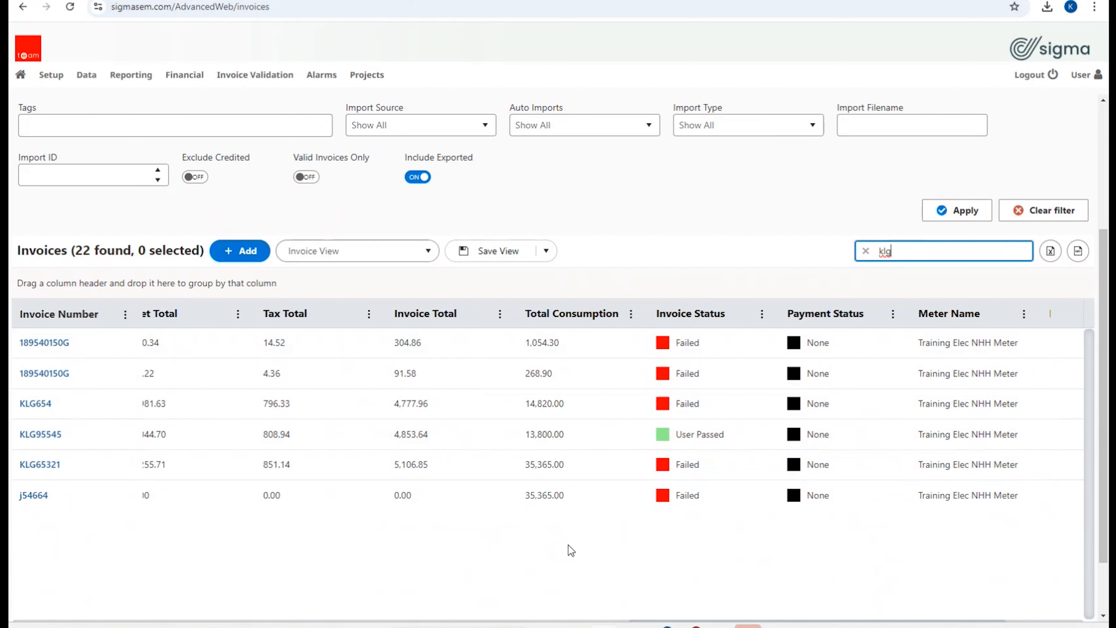
pyautogui.scroll(-2, 570, 549)
pyautogui.moveTo(671, 564); pyautogui.dragTo(764, 578)
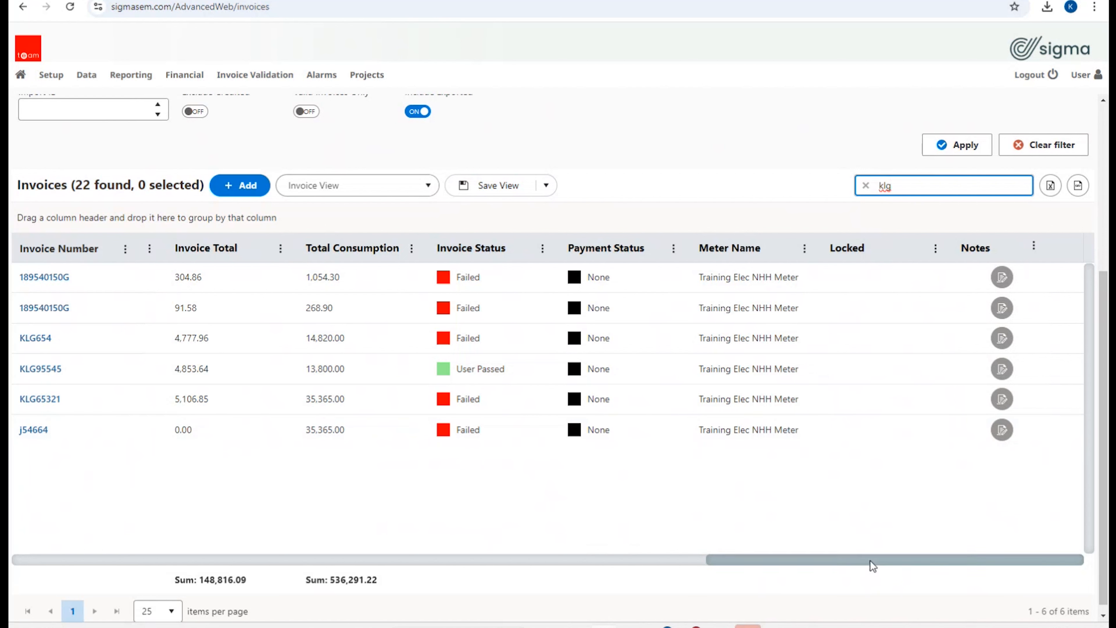
pyautogui.moveTo(870, 560); pyautogui.dragTo(158, 621)
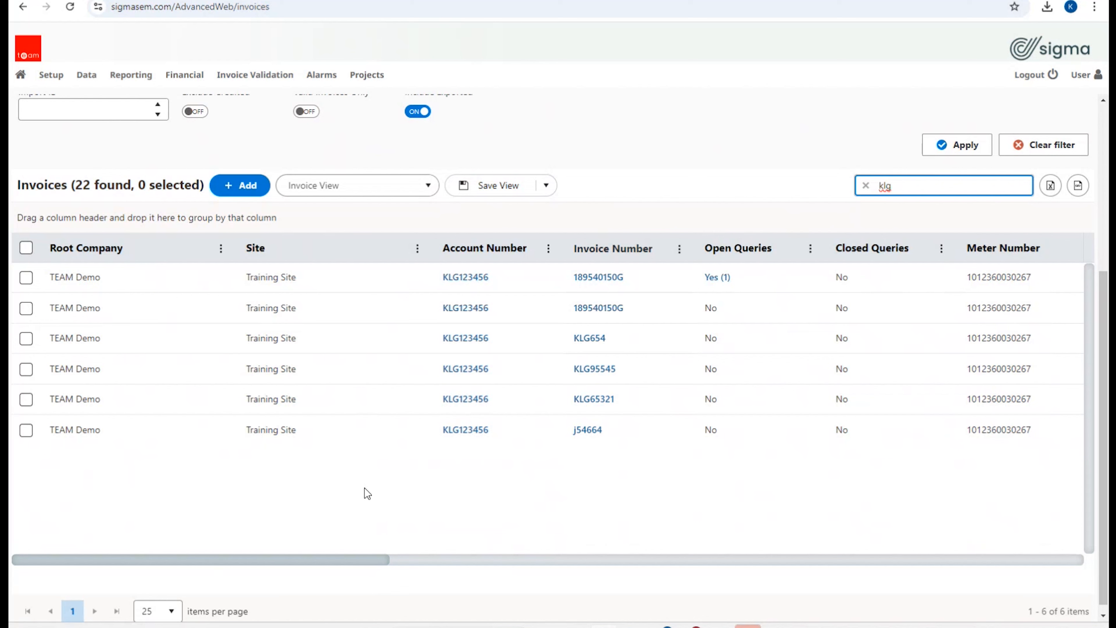
pyautogui.scroll(1, 594, 420)
pyautogui.scroll(4, 593, 420)
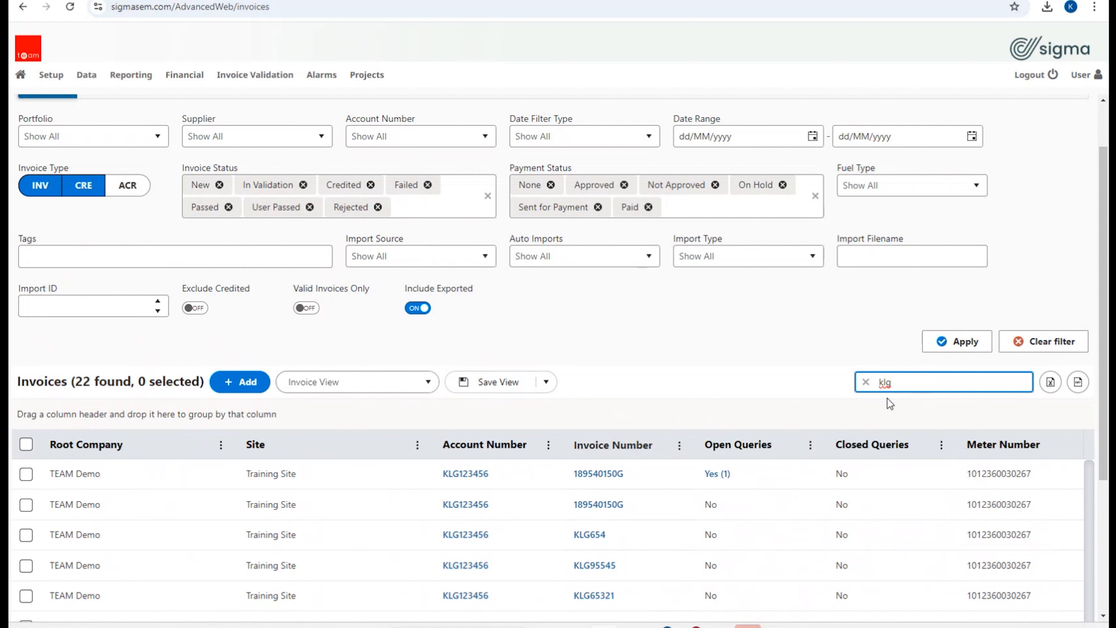
# View the account of the first listed invoice, review its general details, account codes and estimates, and close it without editing
pyautogui.scroll(-3, 742, 351)
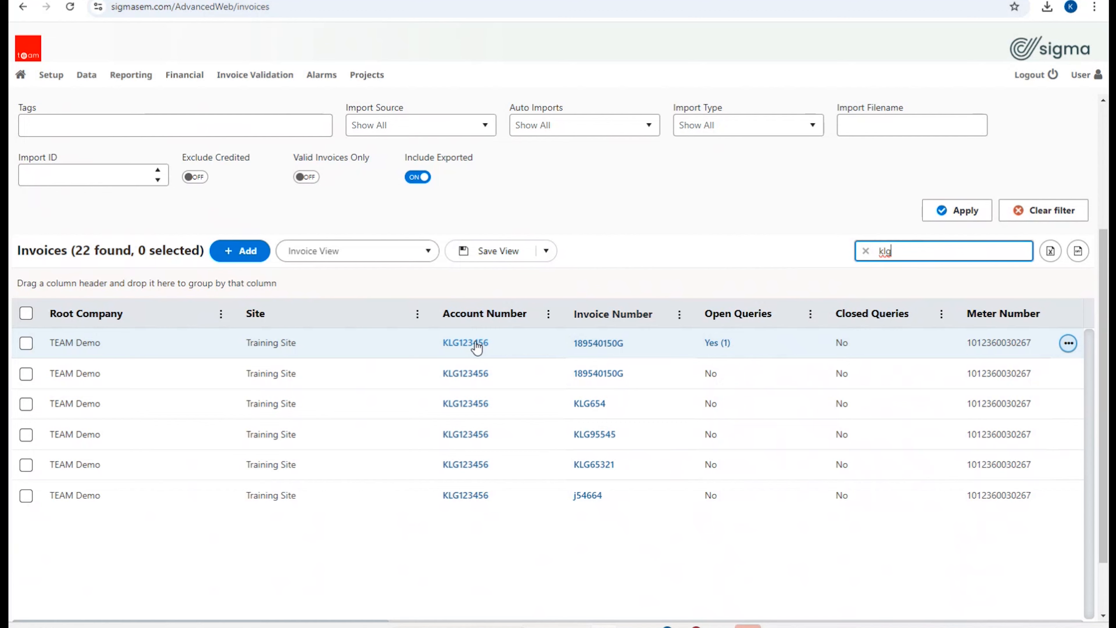
pyautogui.click(478, 346)
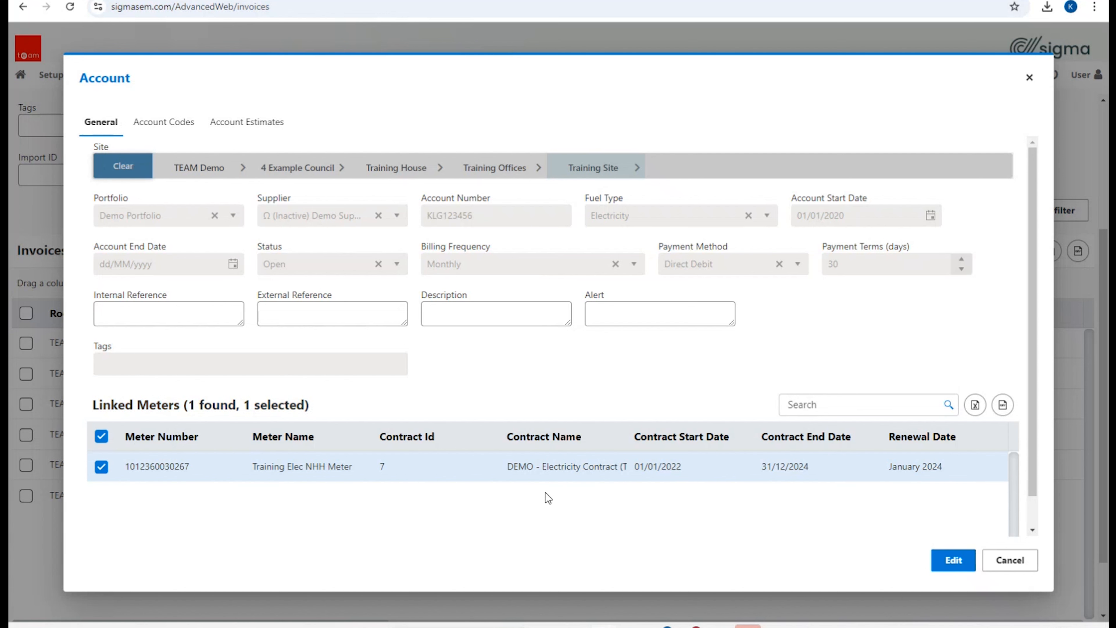
pyautogui.click(146, 132)
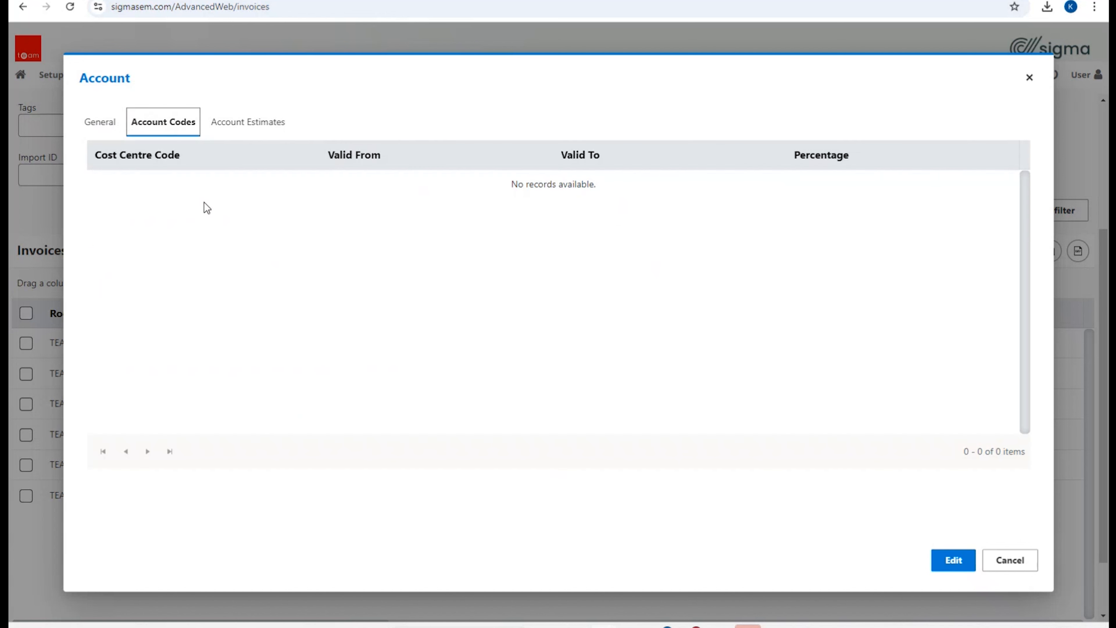
pyautogui.click(235, 132)
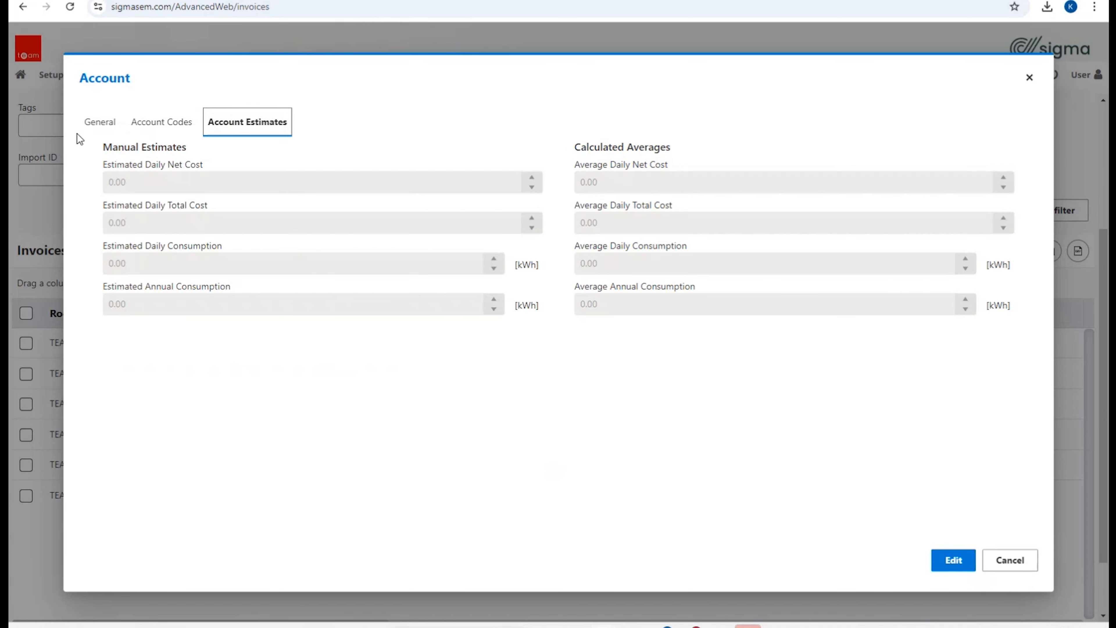
pyautogui.click(98, 132)
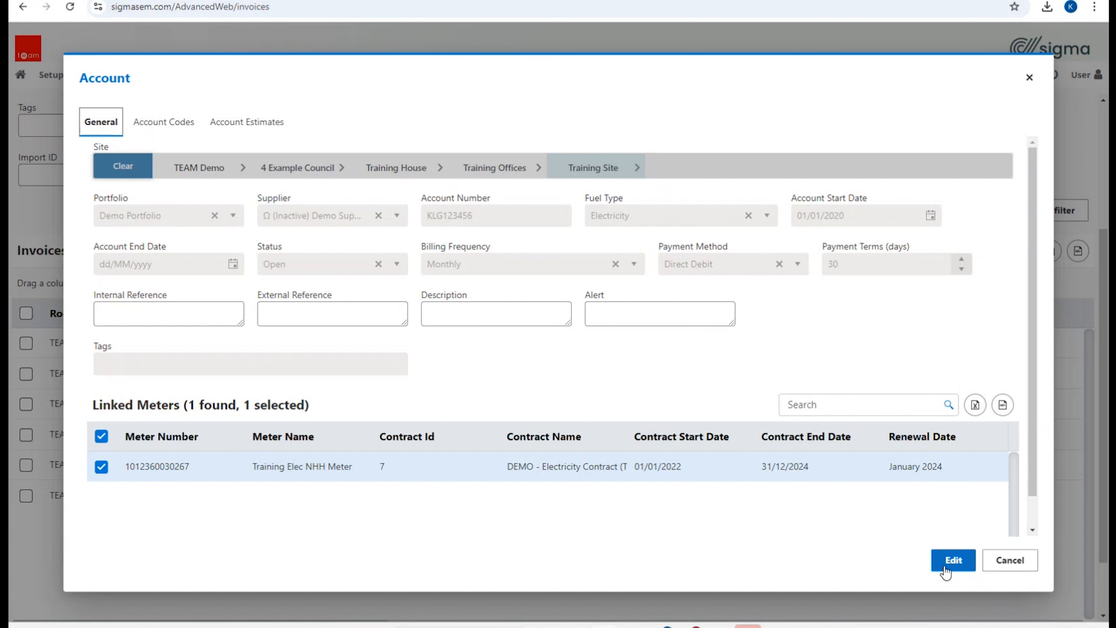
pyautogui.click(1010, 560)
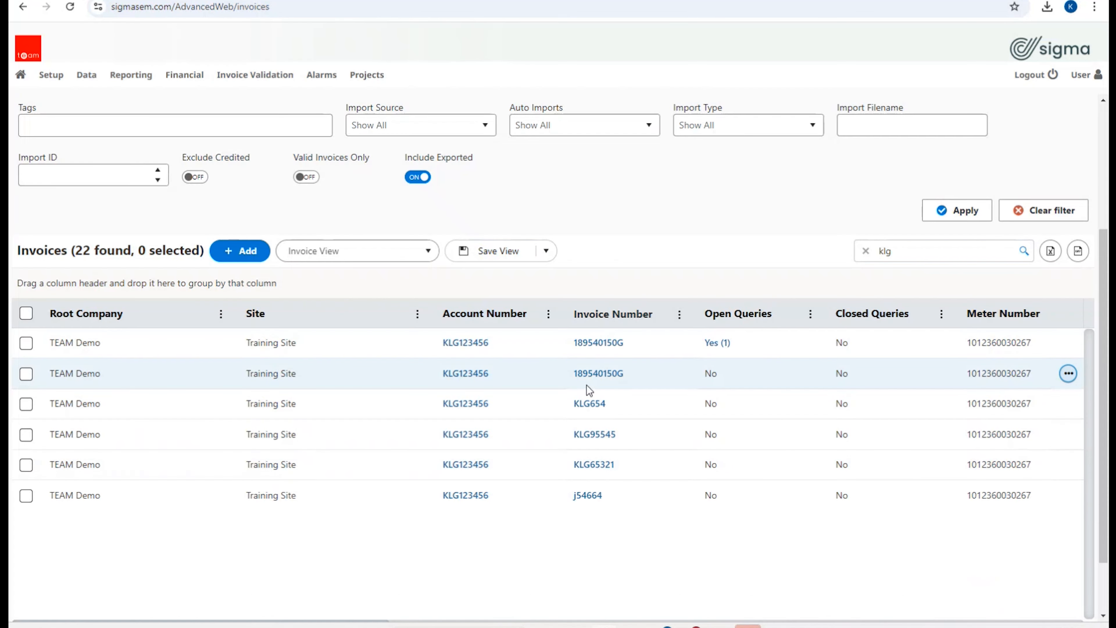
# View the first listed invoice and examine its details, meter reads and total consumption
pyautogui.click(605, 347)
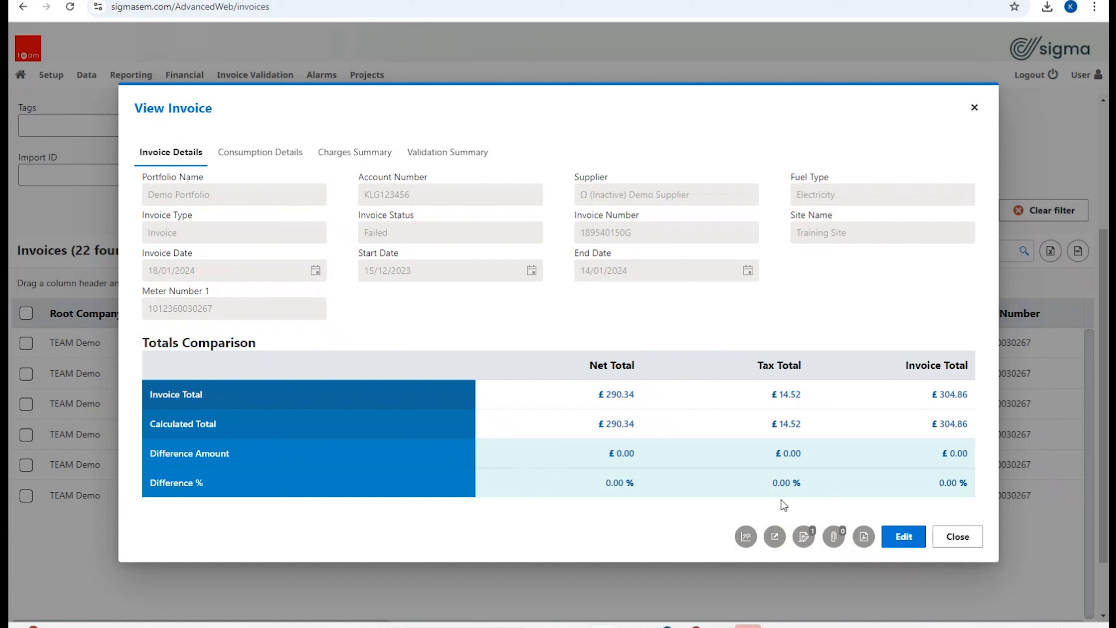
pyautogui.click(261, 154)
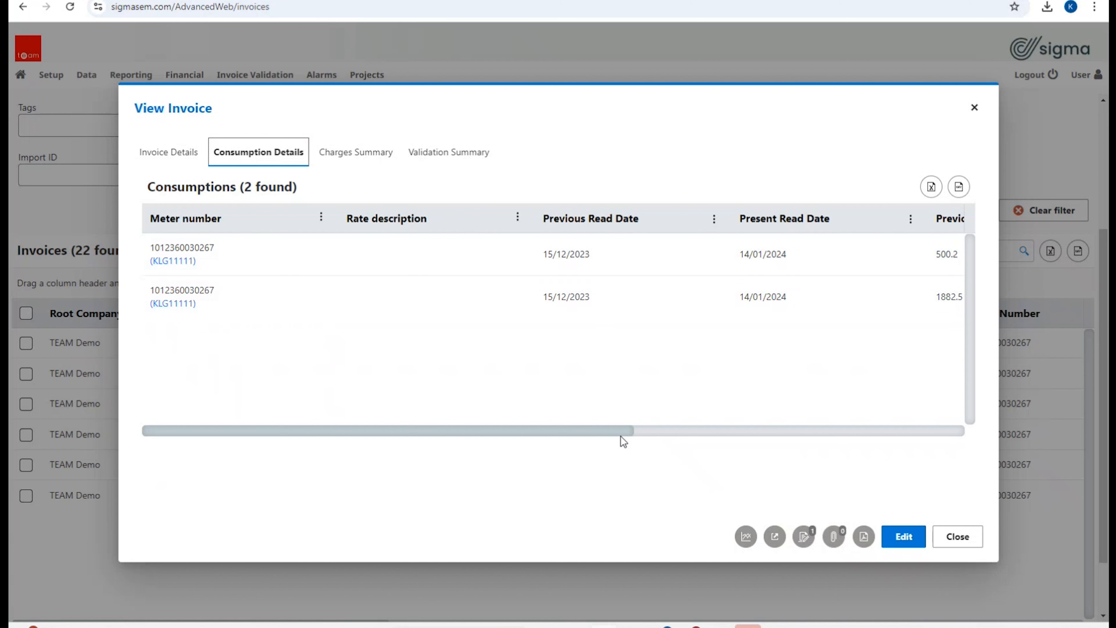
pyautogui.moveTo(620, 429); pyautogui.dragTo(951, 435)
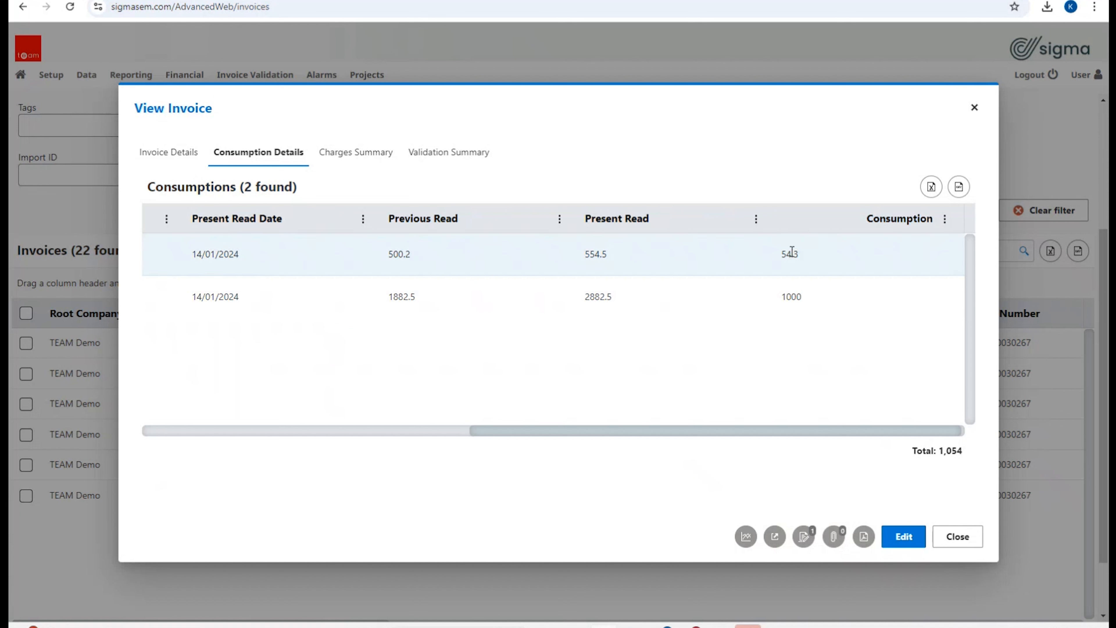
pyautogui.moveTo(963, 451); pyautogui.dragTo(916, 449)
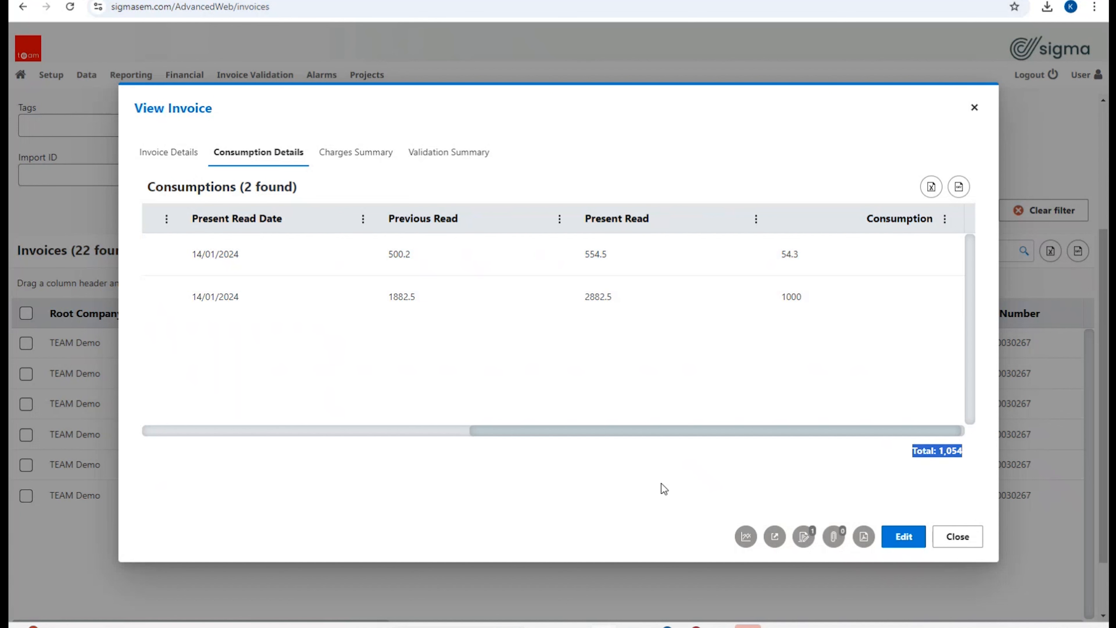
# Review the invoice's charges summary from the energy charges down to the tax charges, and view its validation summary
pyautogui.click(357, 164)
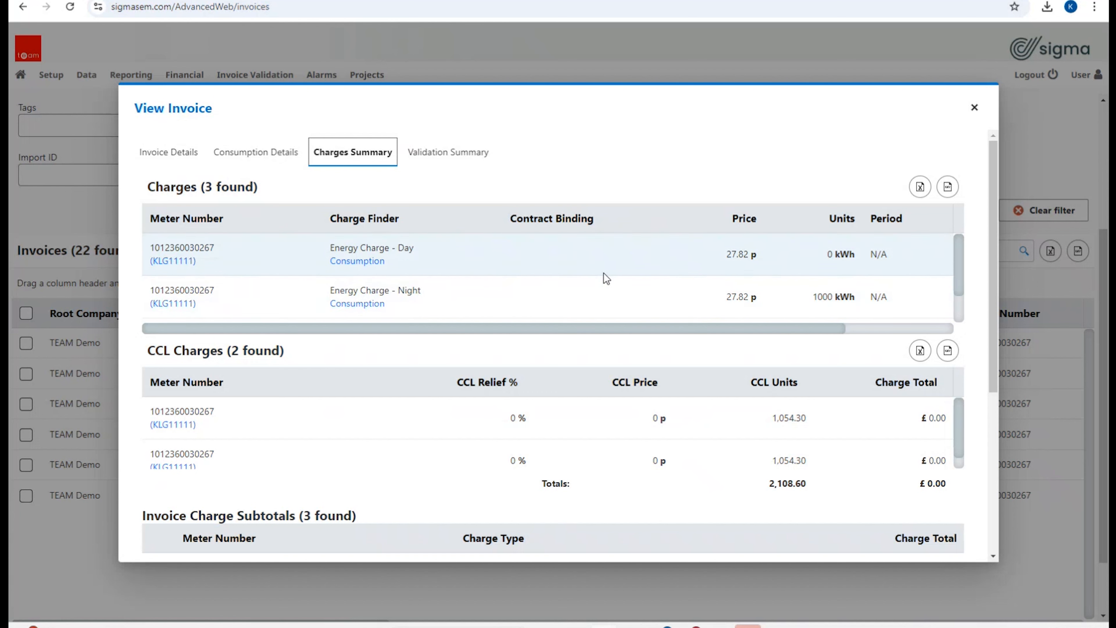
pyautogui.scroll(-4, 609, 278)
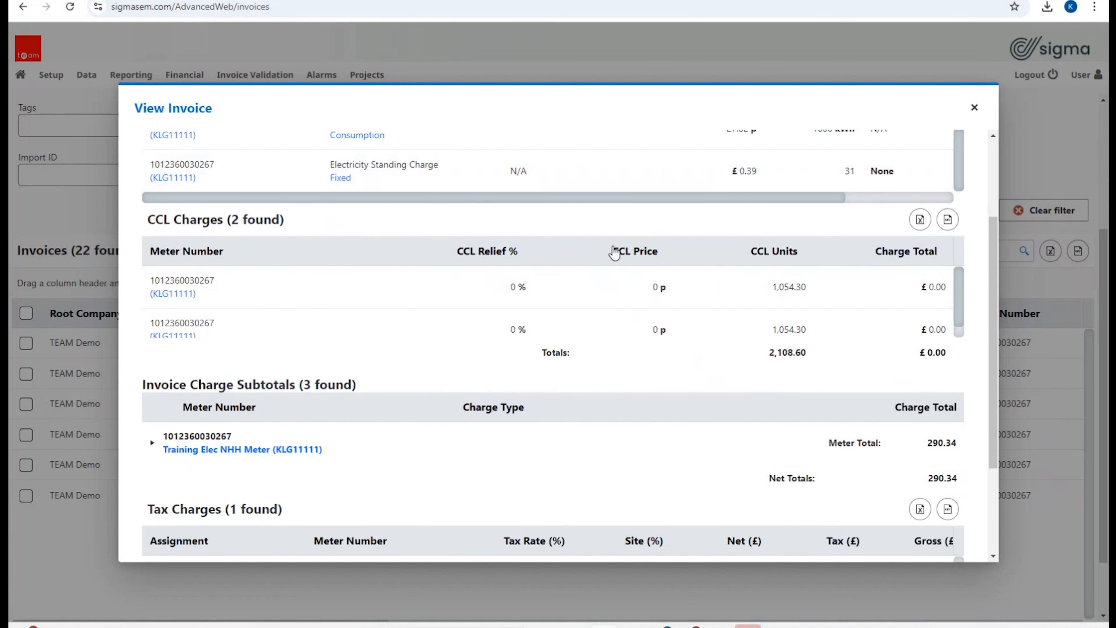
pyautogui.scroll(-1, 605, 303)
pyautogui.scroll(-3, 602, 303)
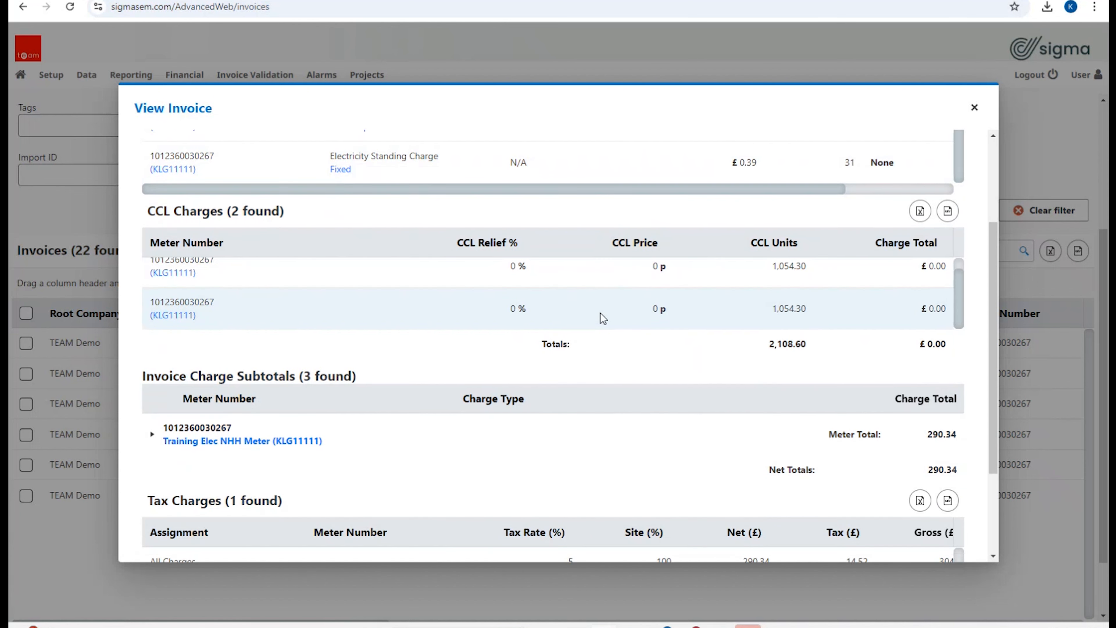
pyautogui.scroll(-1, 666, 411)
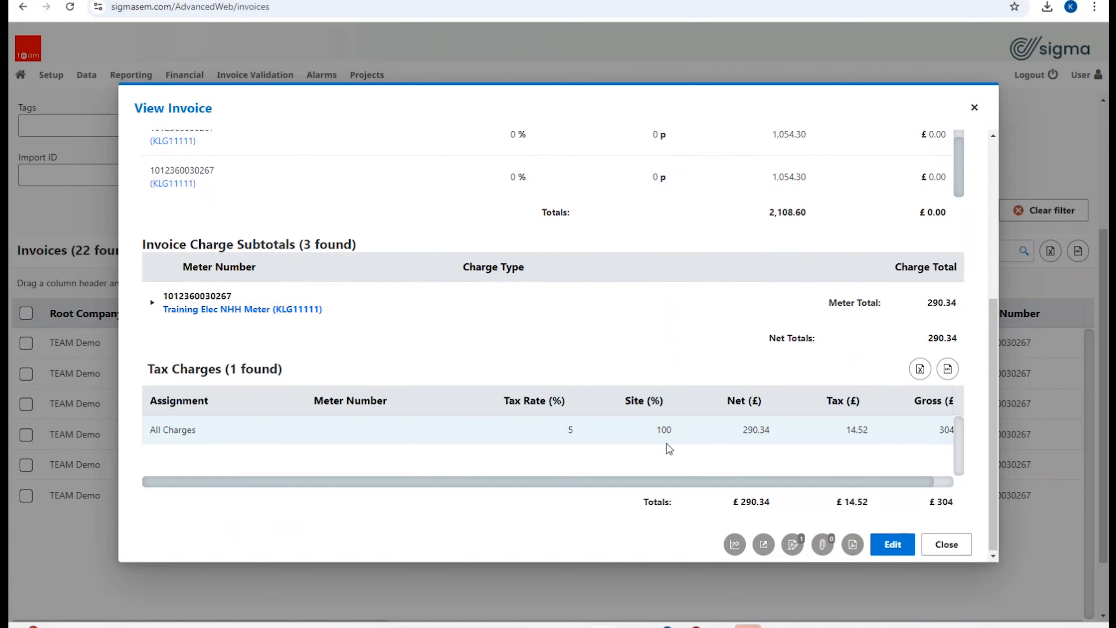
pyautogui.scroll(6, 667, 444)
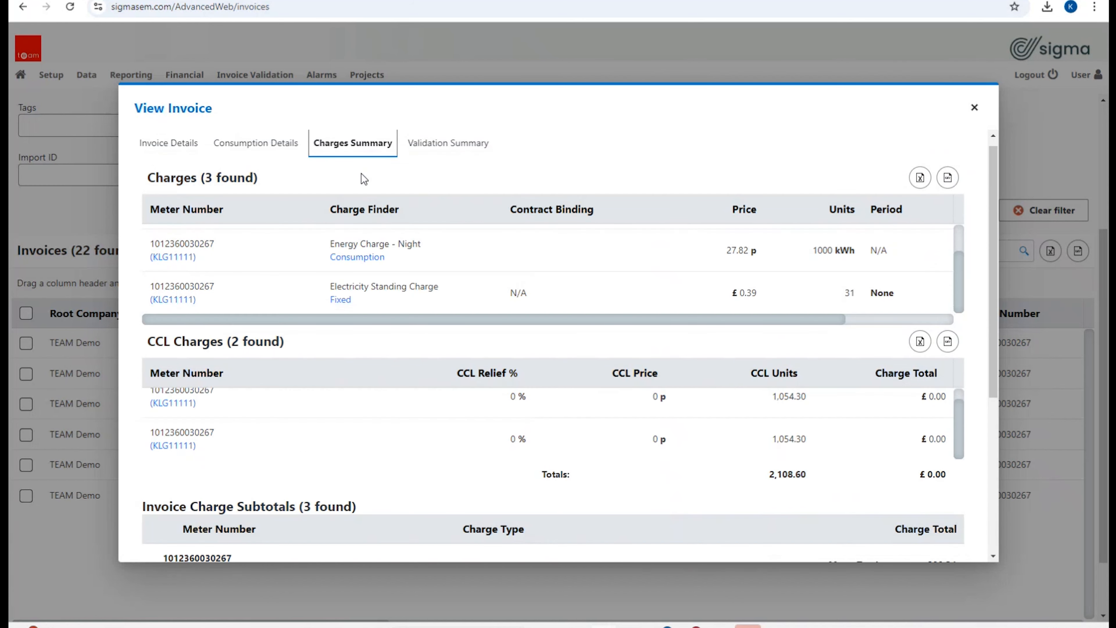
pyautogui.click(435, 149)
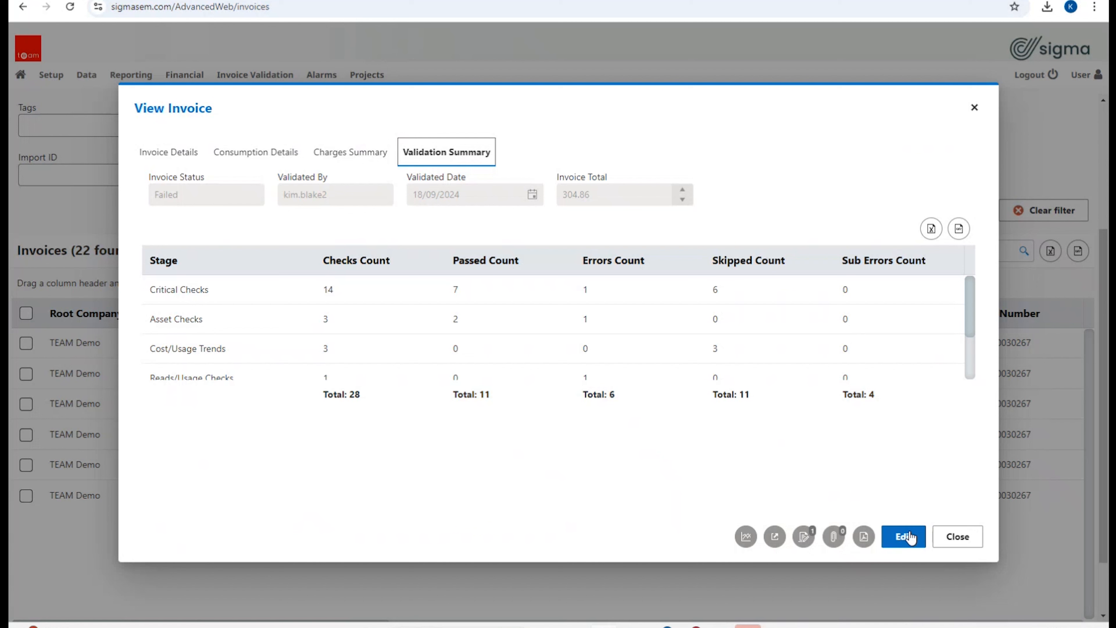
# View the invoice's invoicing history for the All Time period, switching accruals and credited invoices to shown and back to hidden
pyautogui.click(747, 537)
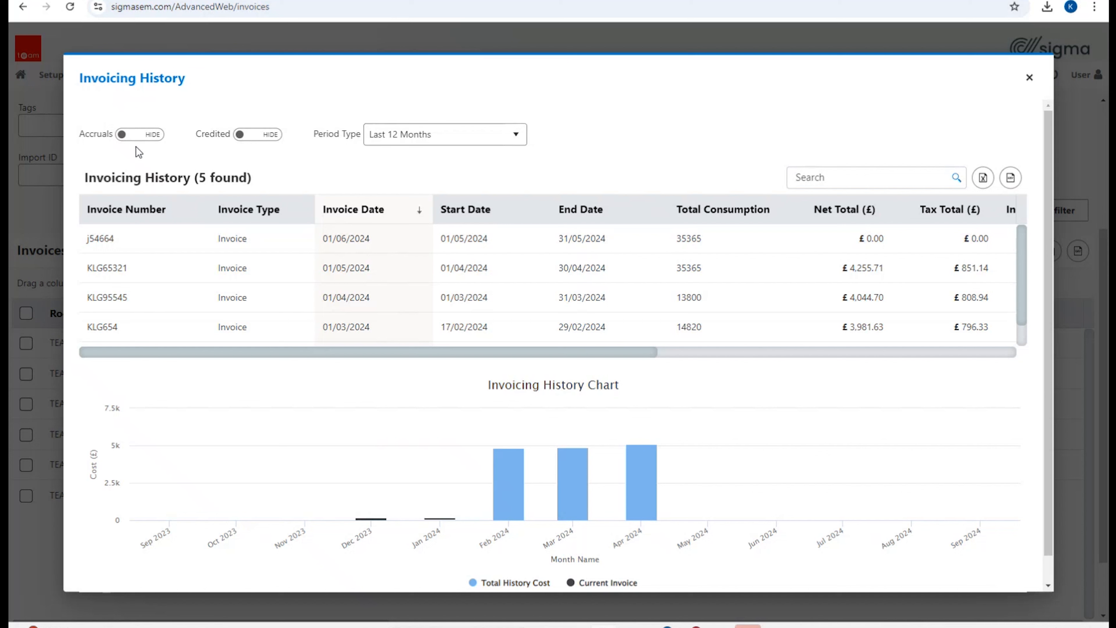
pyautogui.click(516, 134)
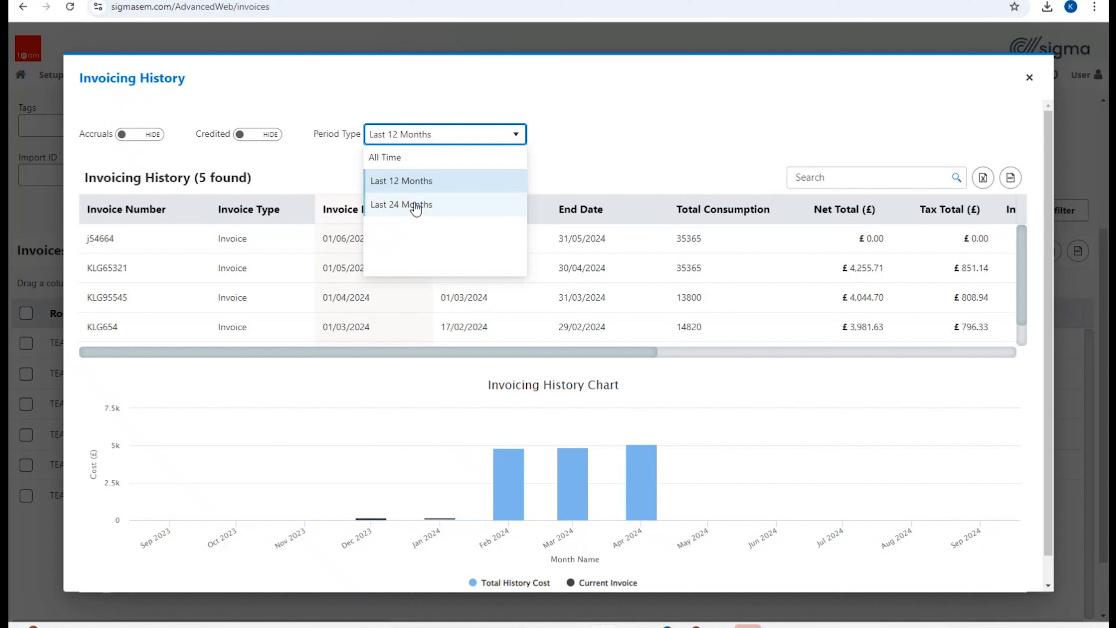
pyautogui.click(424, 161)
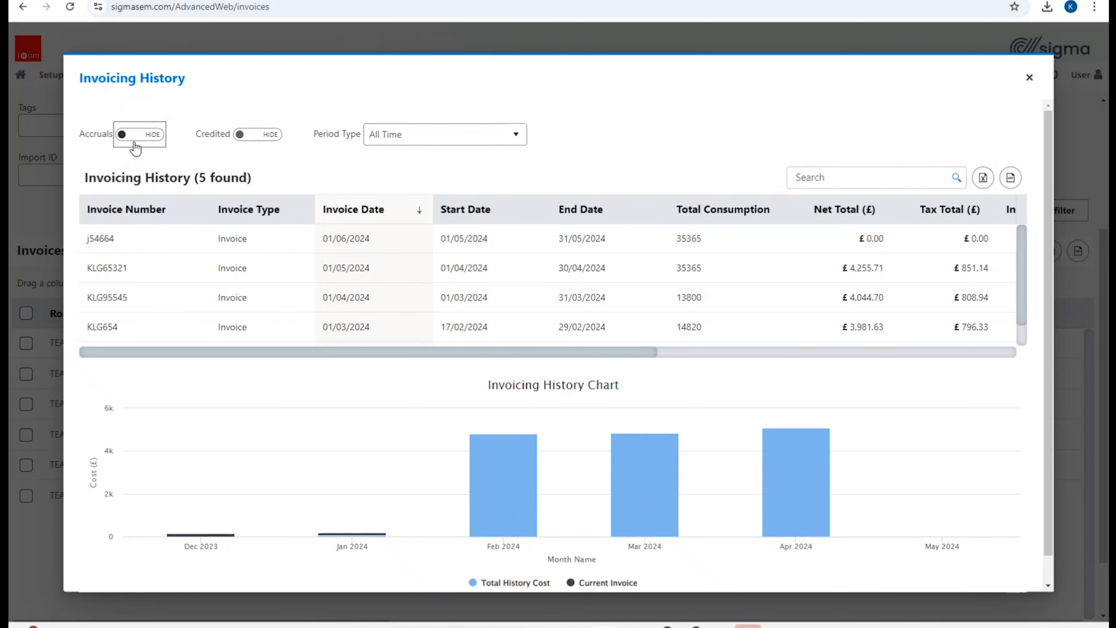
pyautogui.click(136, 142)
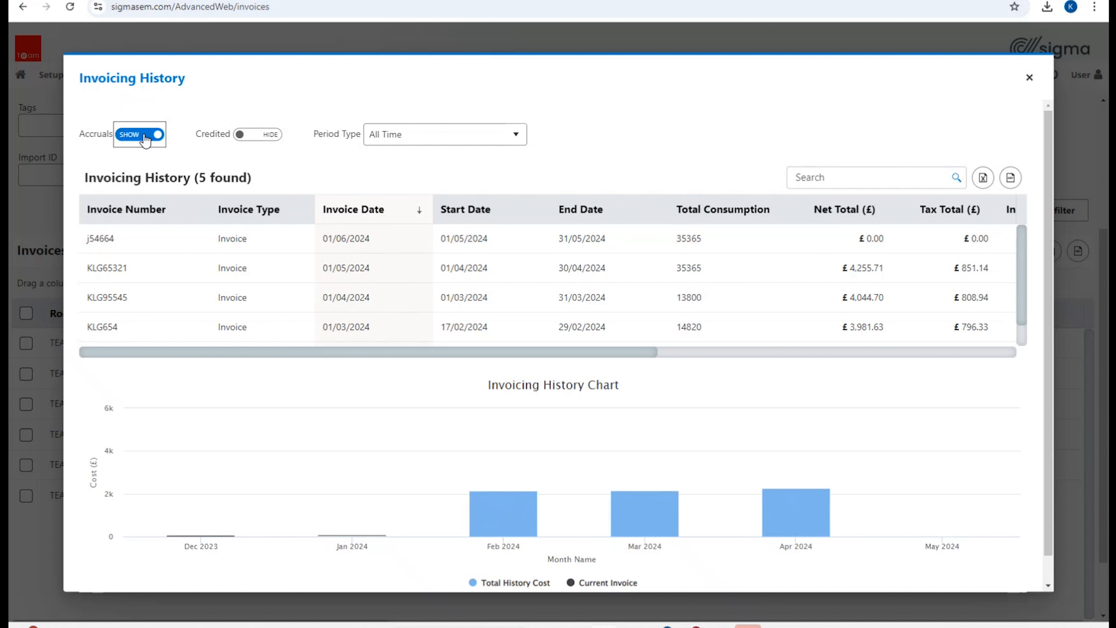
pyautogui.click(137, 140)
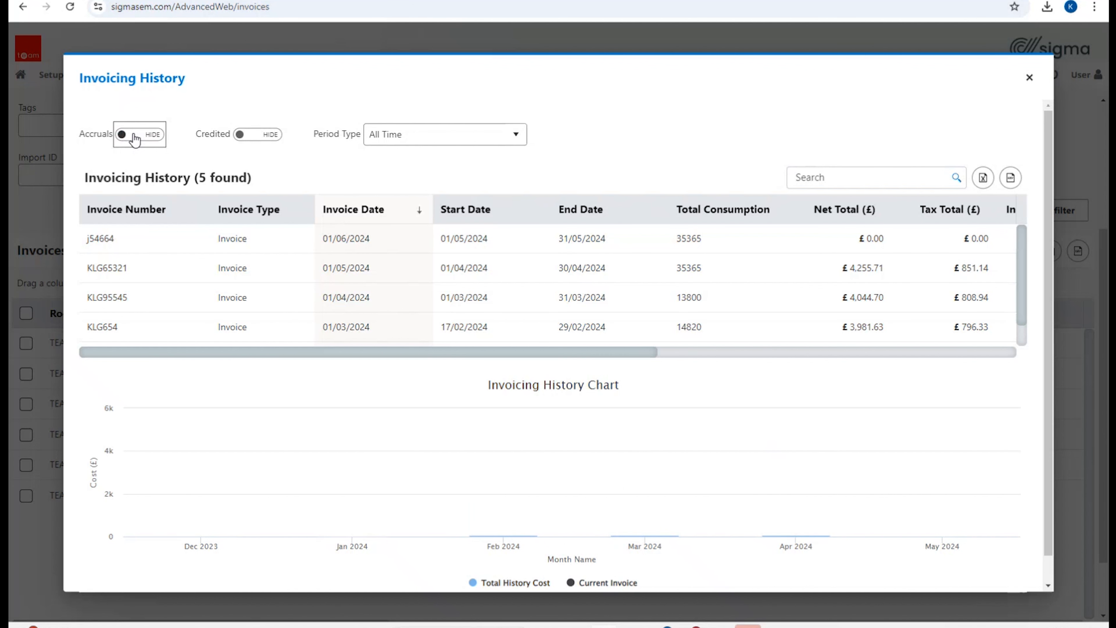
pyautogui.click(260, 137)
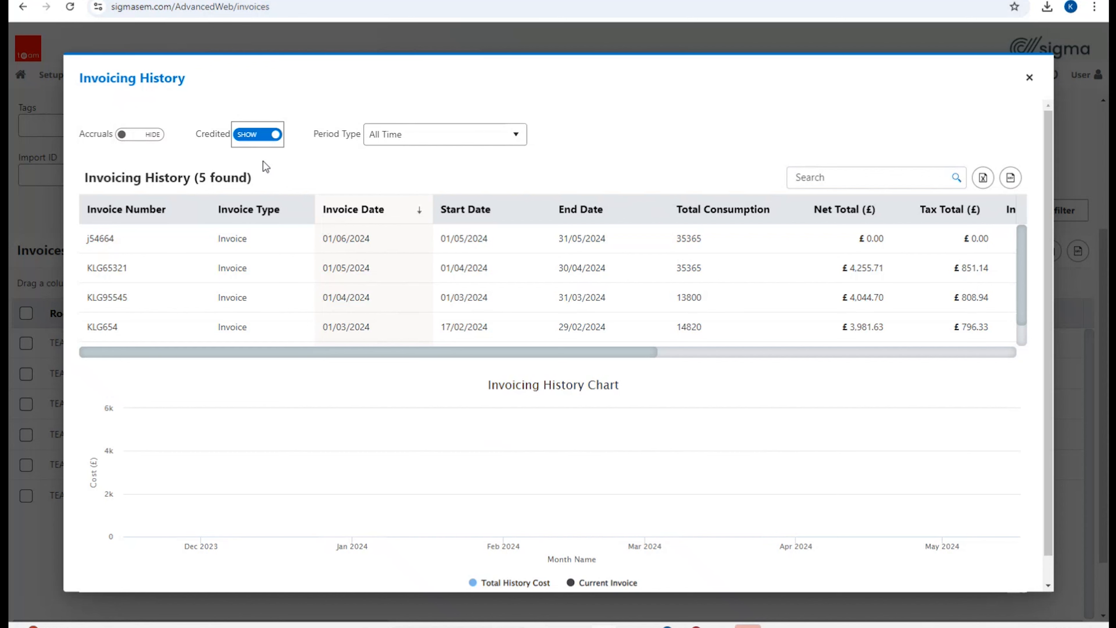
pyautogui.click(247, 136)
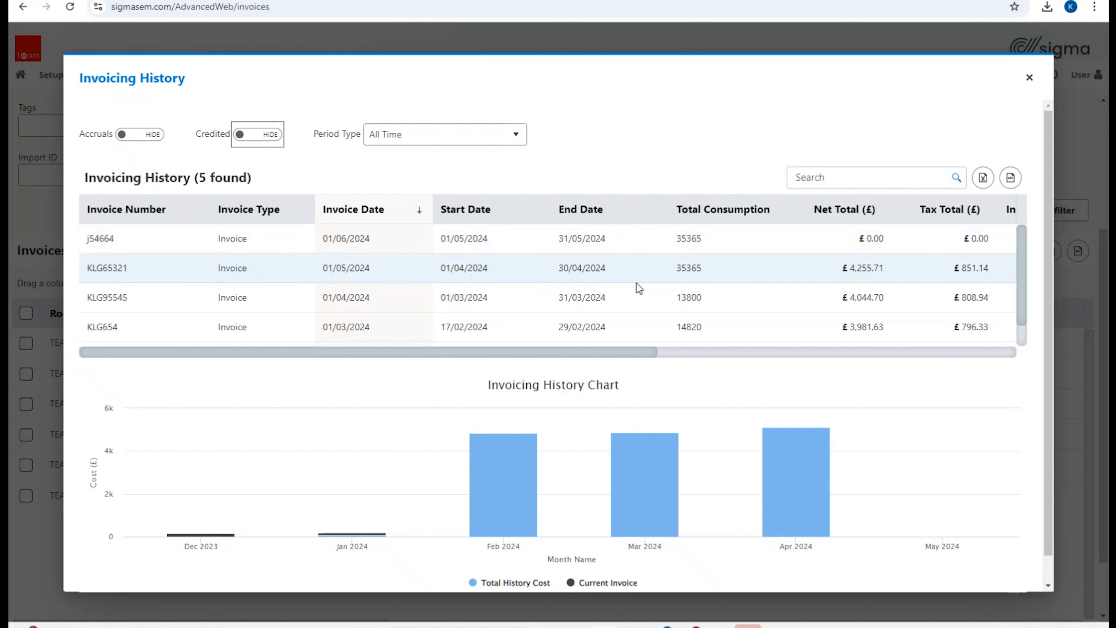
# Examine the remaining invoicing history columns and the monthly costs in the history chart, and close the history
pyautogui.moveTo(590, 352); pyautogui.dragTo(979, 351)
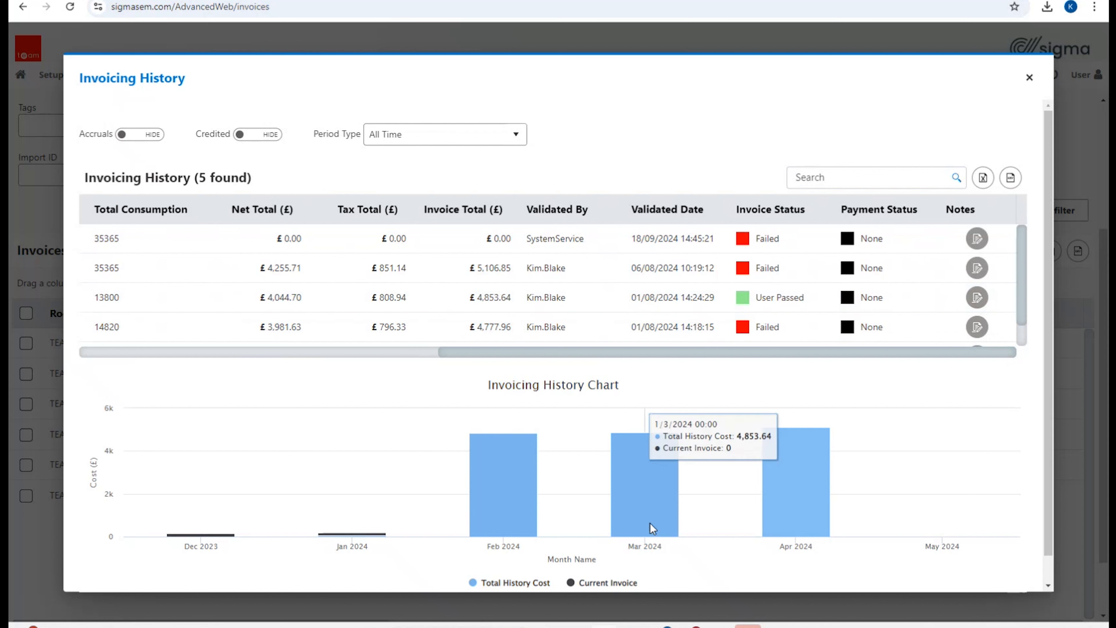
pyautogui.moveTo(215, 516)
pyautogui.moveTo(497, 479)
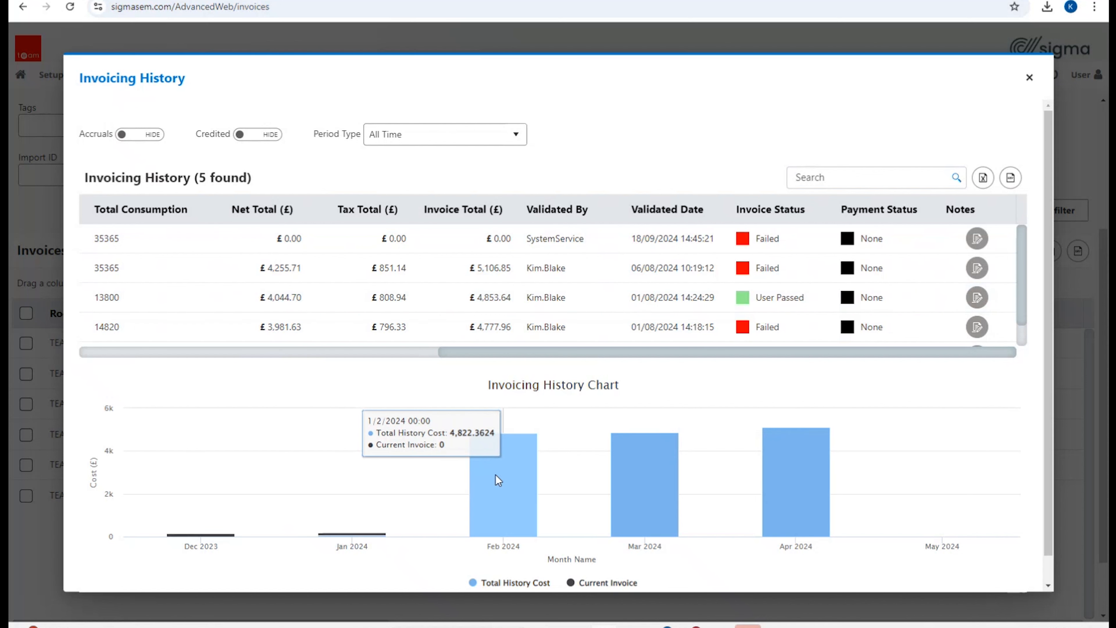
pyautogui.moveTo(759, 485)
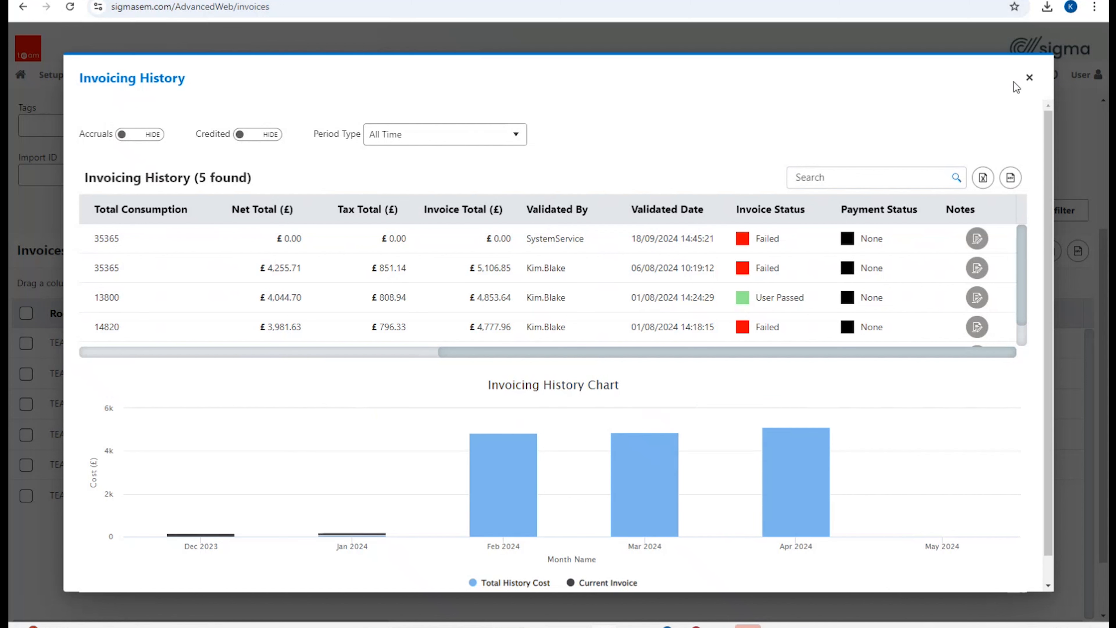
pyautogui.click(1030, 78)
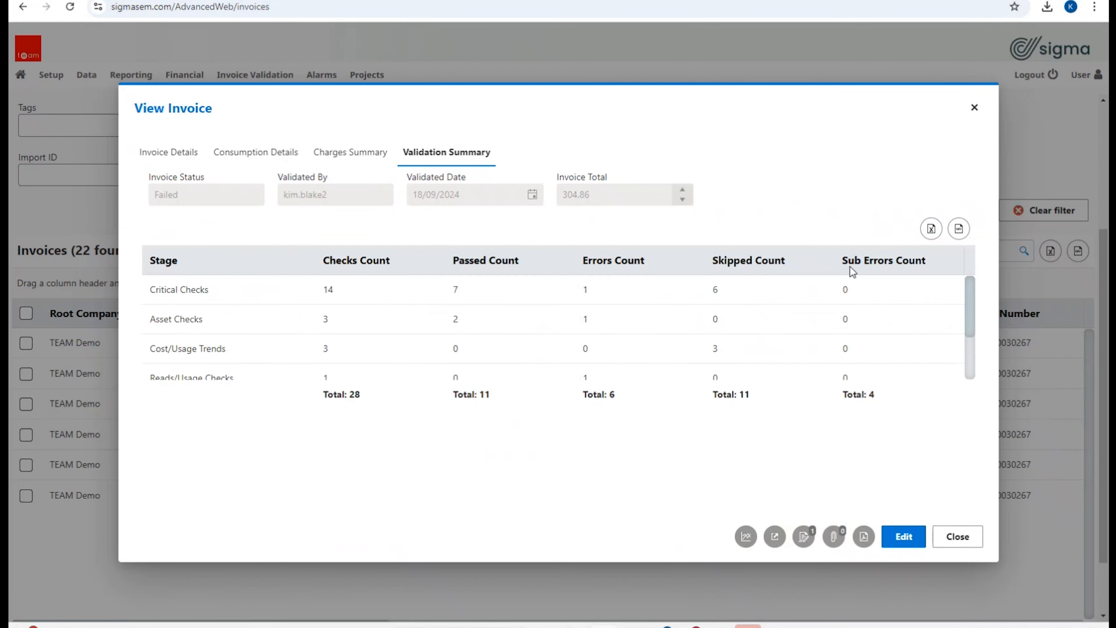
# View the queries, notes and attachments linked to the invoice, closing each list without adding anything
pyautogui.click(775, 537)
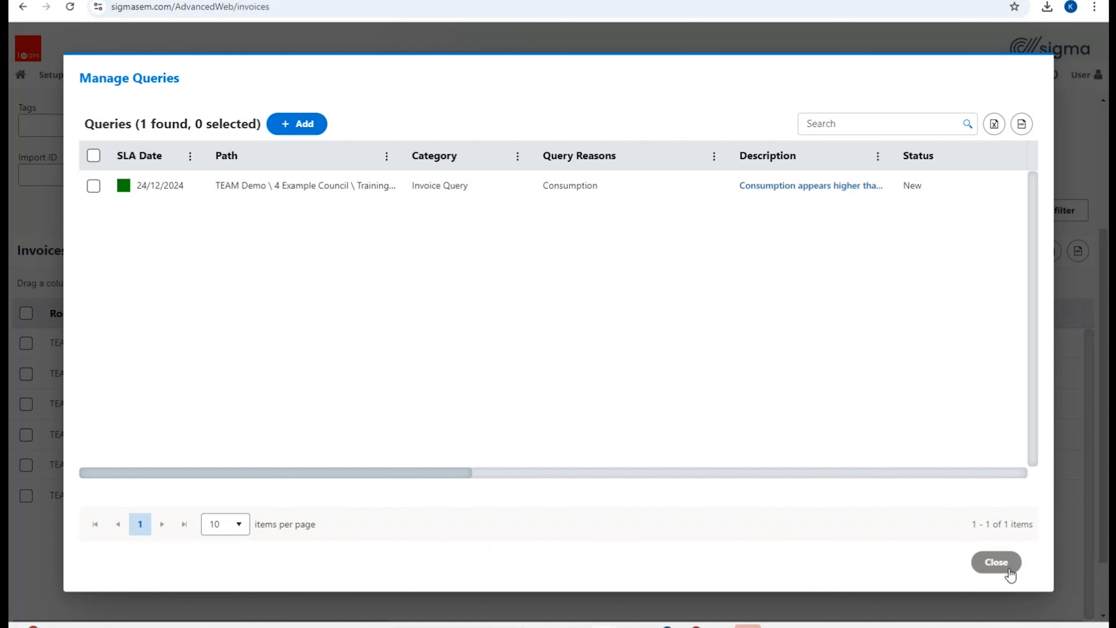
pyautogui.click(997, 564)
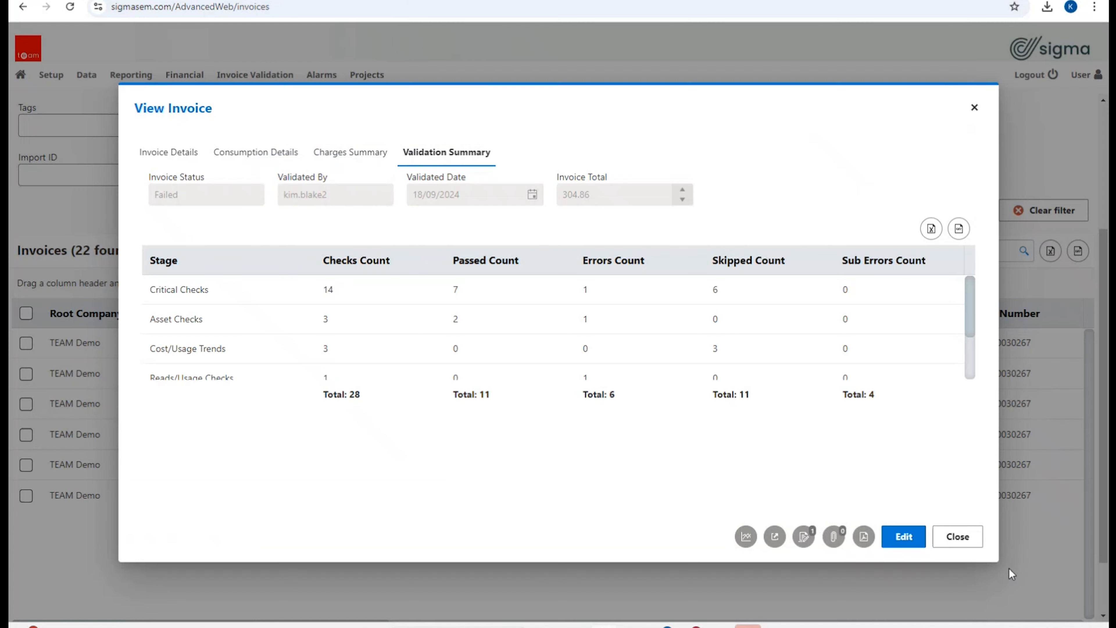
pyautogui.click(804, 543)
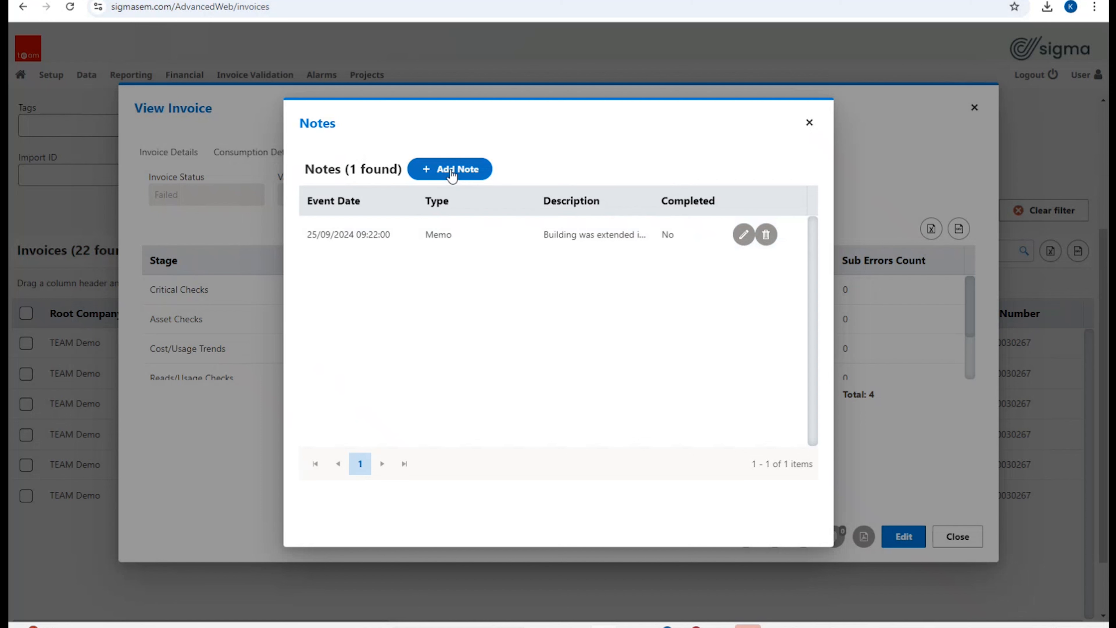
pyautogui.click(810, 125)
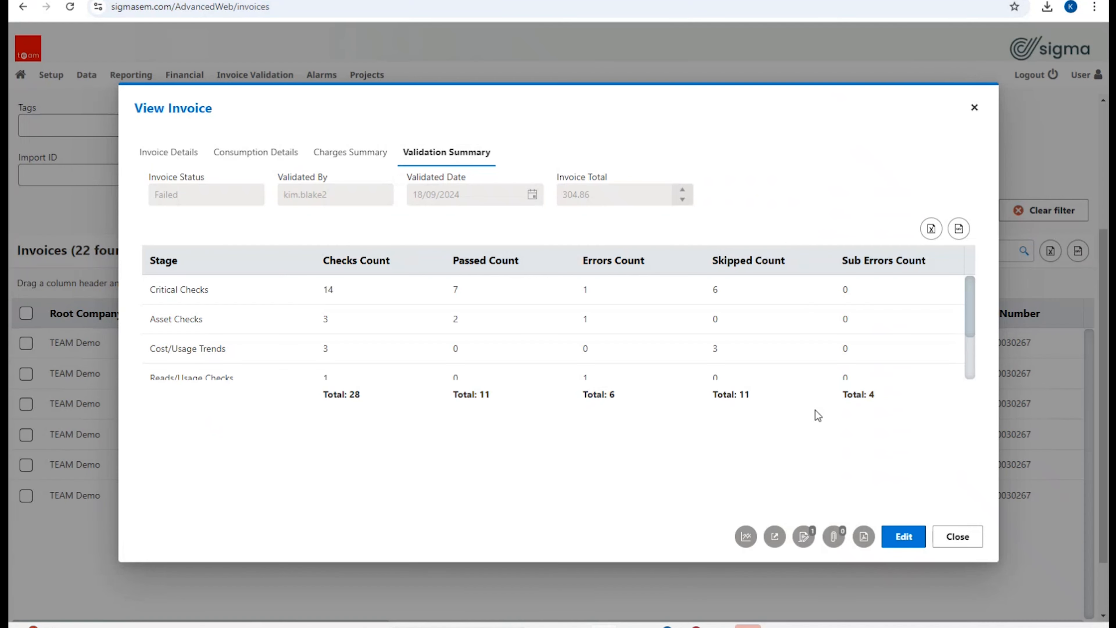
pyautogui.click(840, 539)
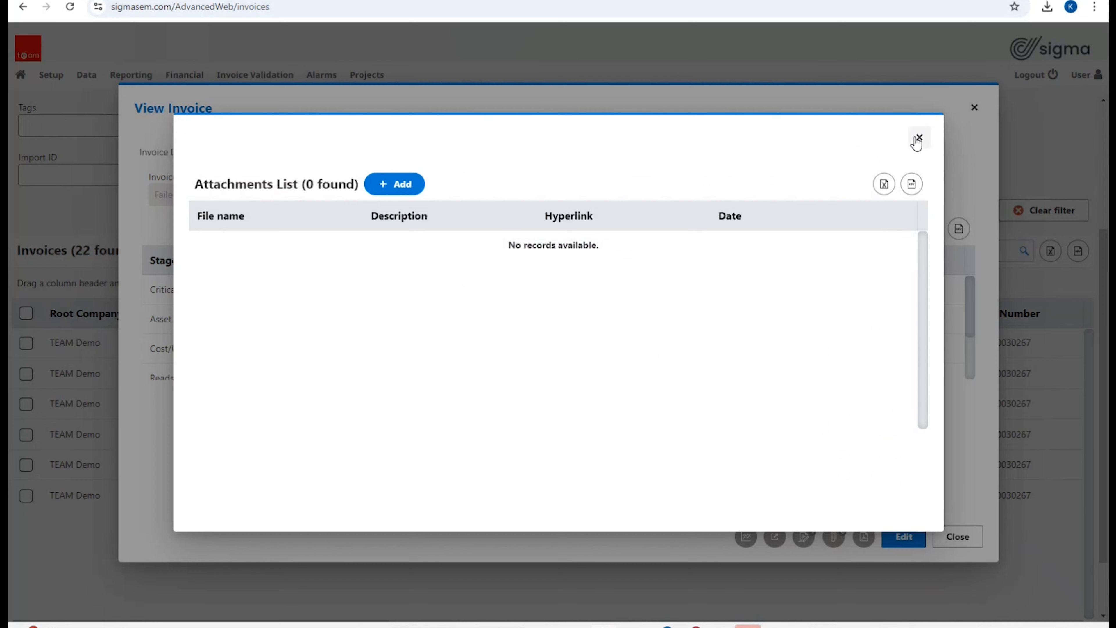
pyautogui.click(919, 140)
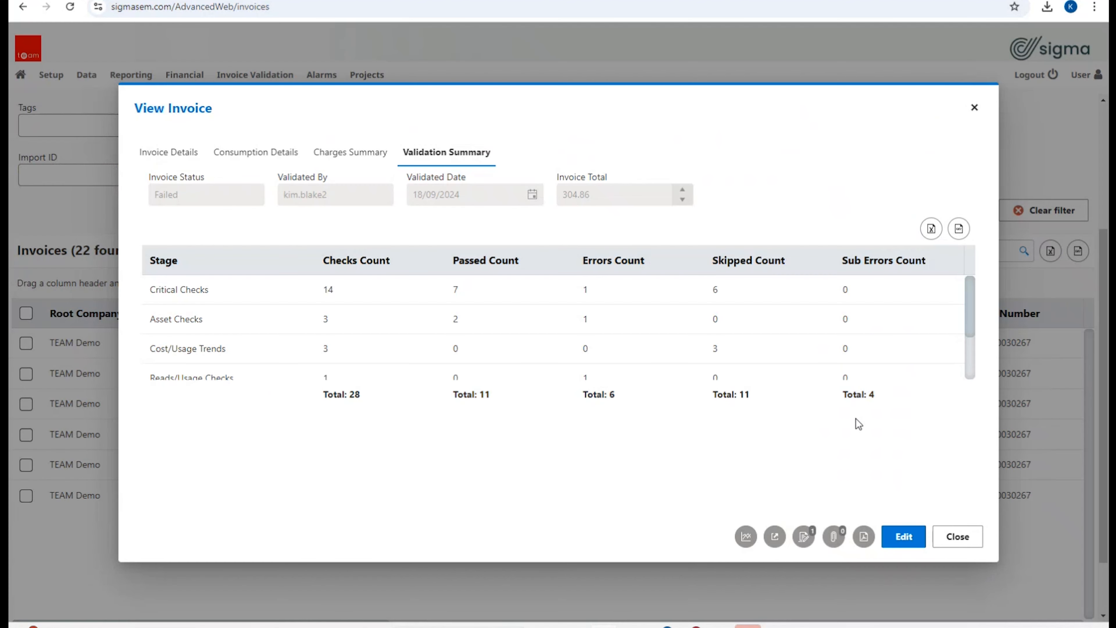
# Export the invoice information as a PDF, review the exported document, and close the invoice view
pyautogui.click(861, 541)
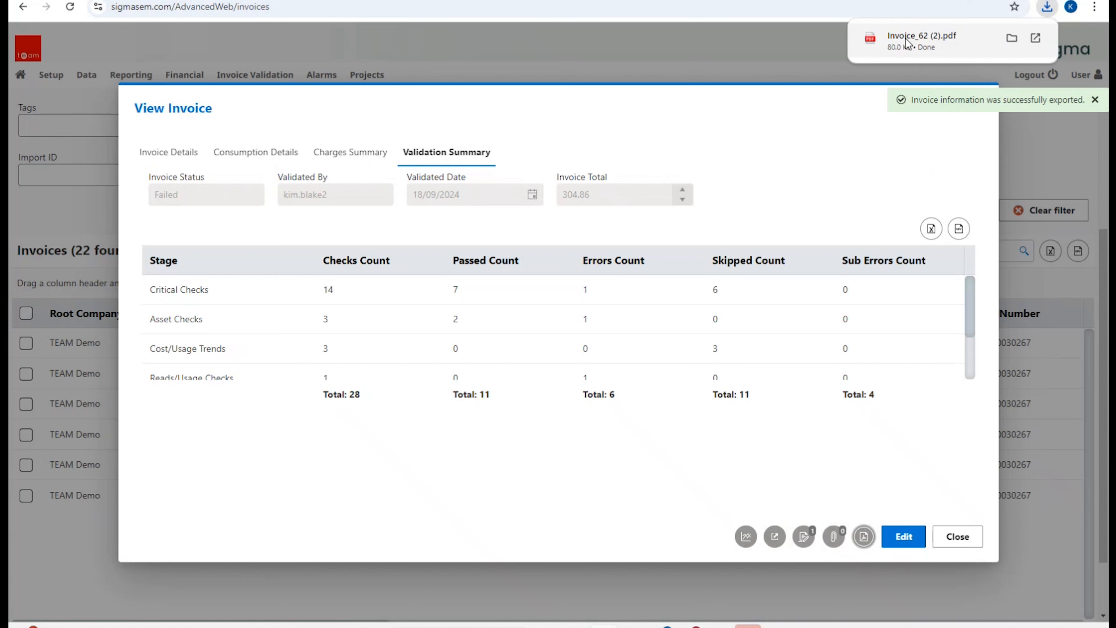
pyautogui.click(906, 43)
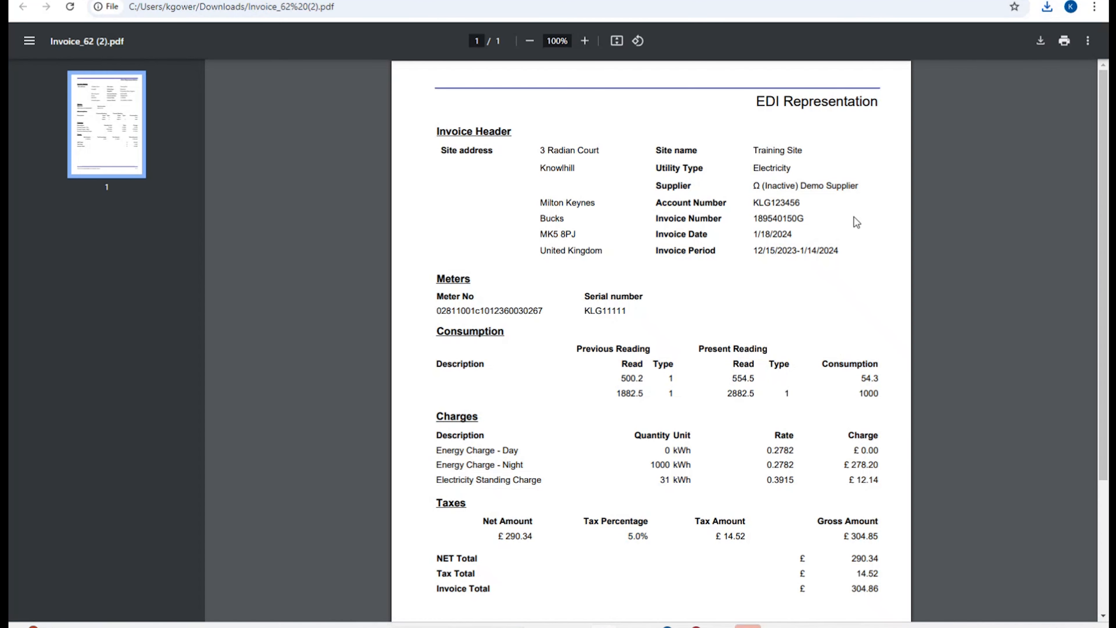
pyautogui.scroll(-4, 854, 217)
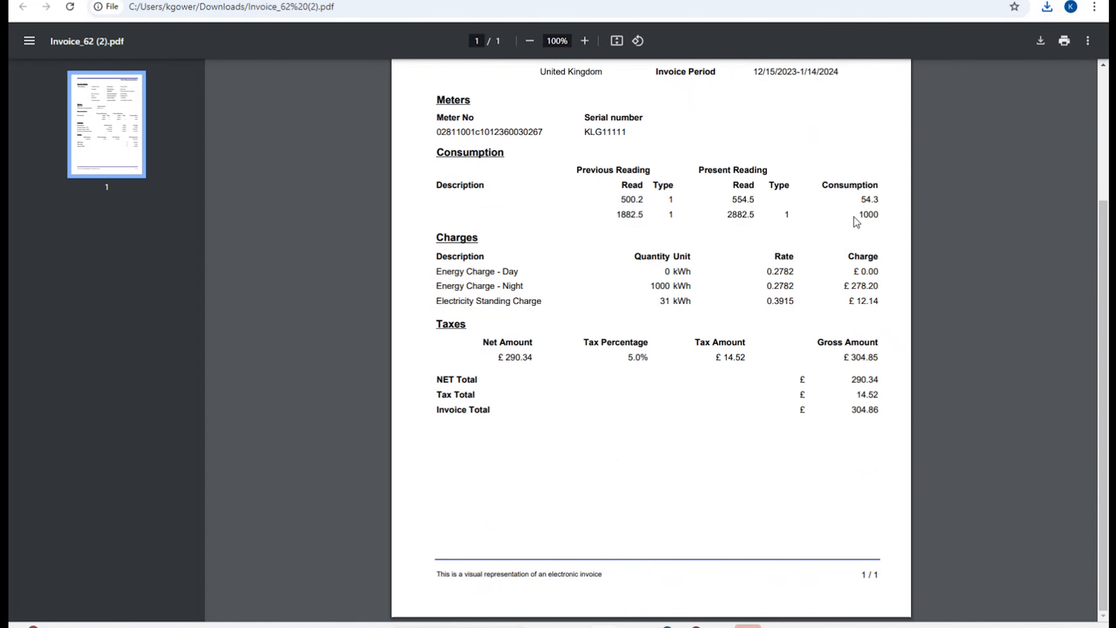
pyautogui.scroll(3, 854, 217)
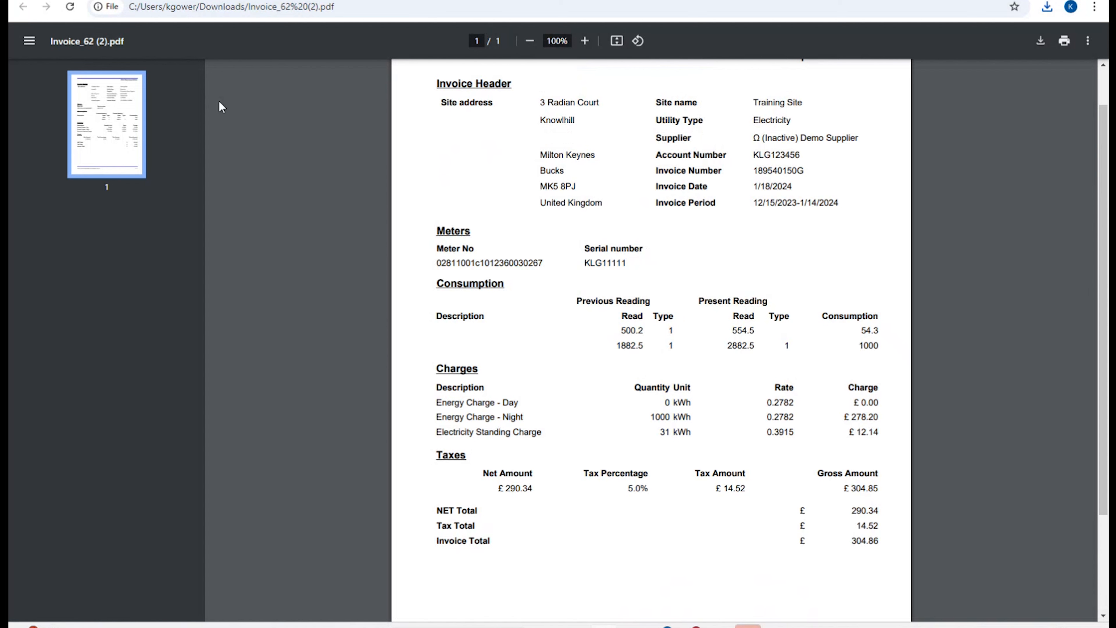
pyautogui.click(184, 1)
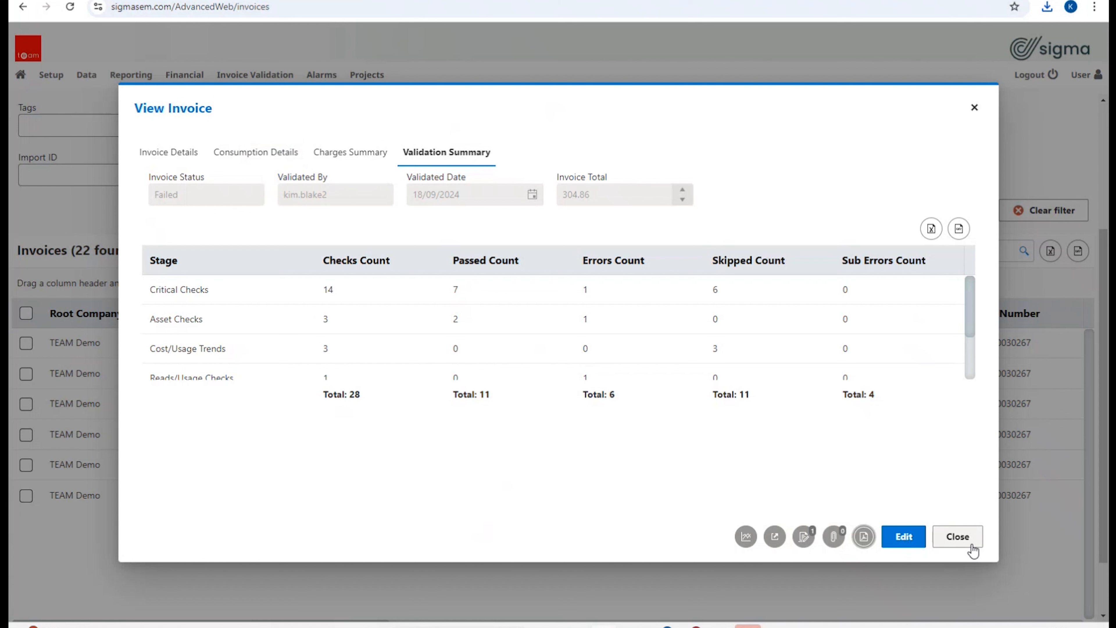
pyautogui.click(963, 542)
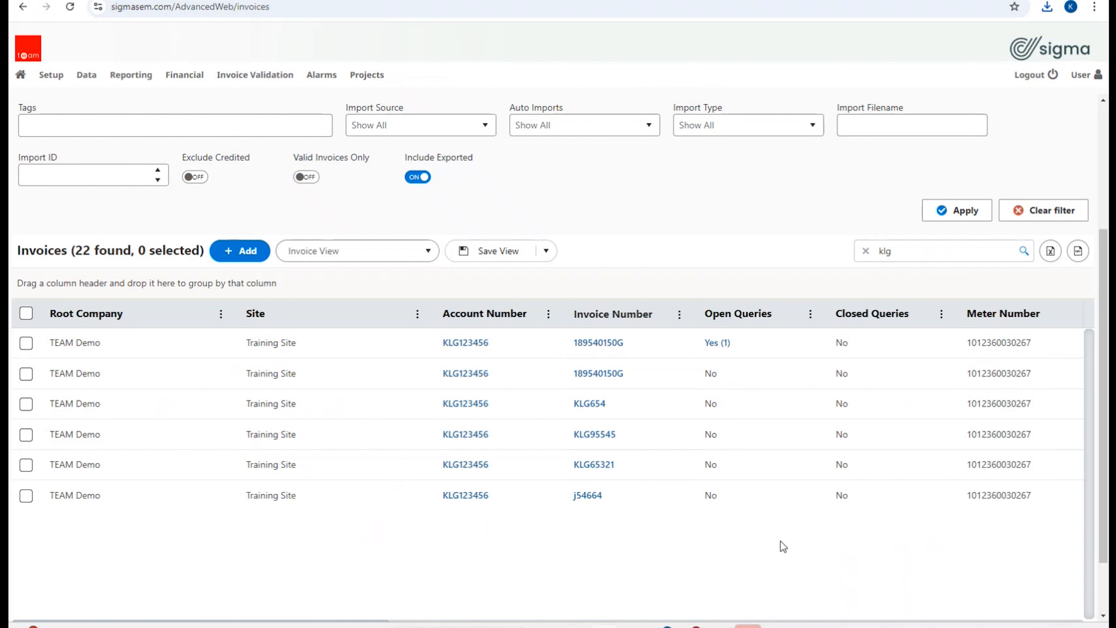
# Clear the "klg" search from the invoices list and look at the saved invoice view options
pyautogui.scroll(5, 781, 542)
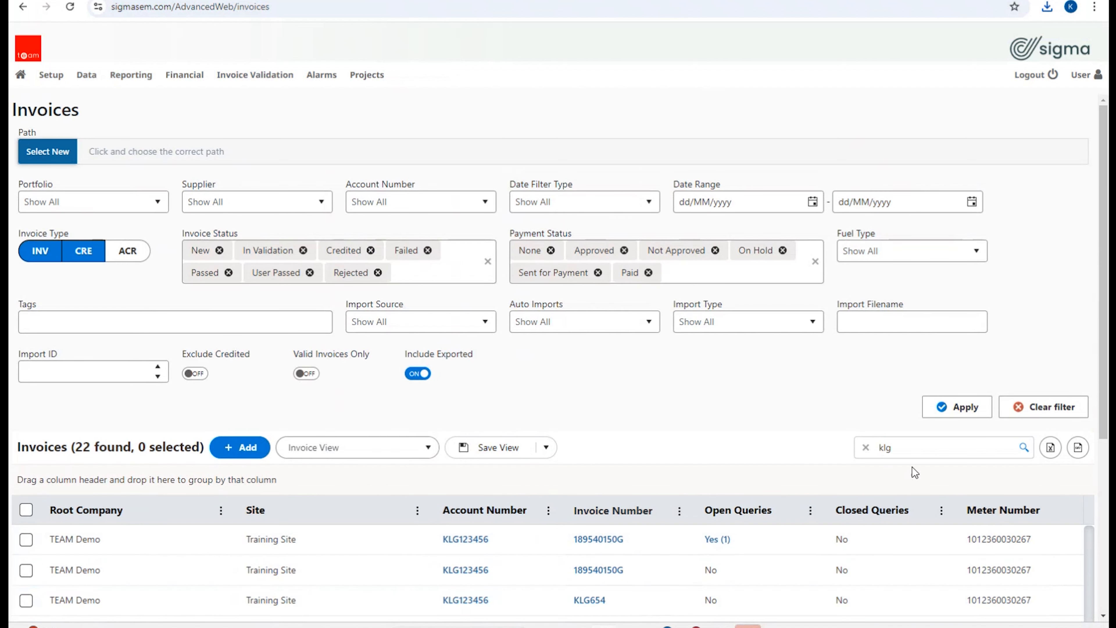
pyautogui.scroll(-6, 739, 437)
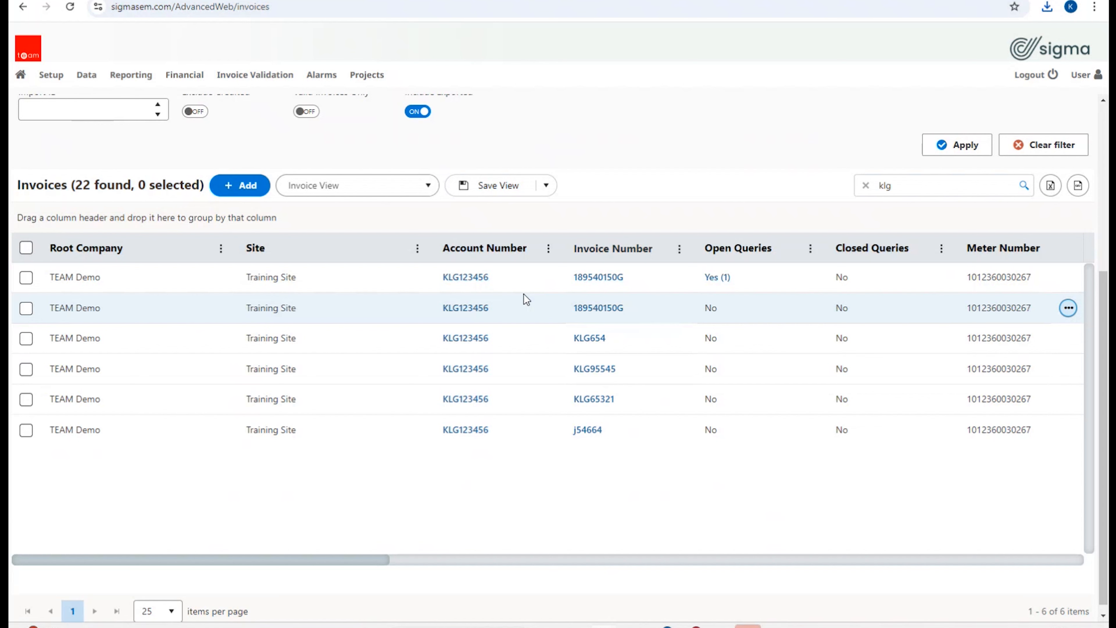
pyautogui.click(866, 186)
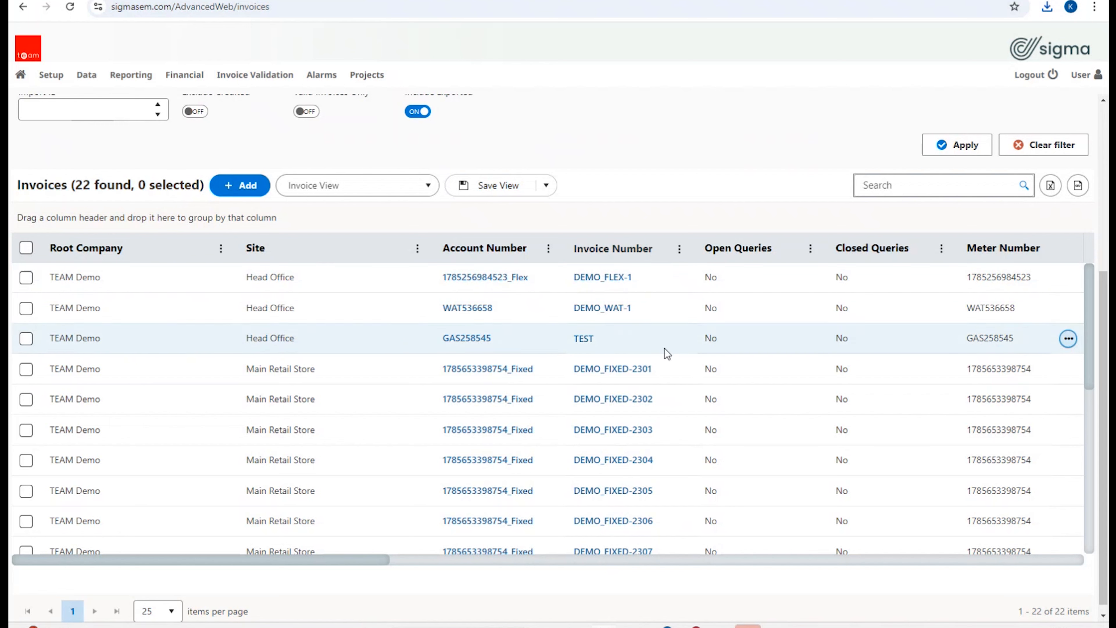
pyautogui.click(432, 192)
pyautogui.click(432, 192)
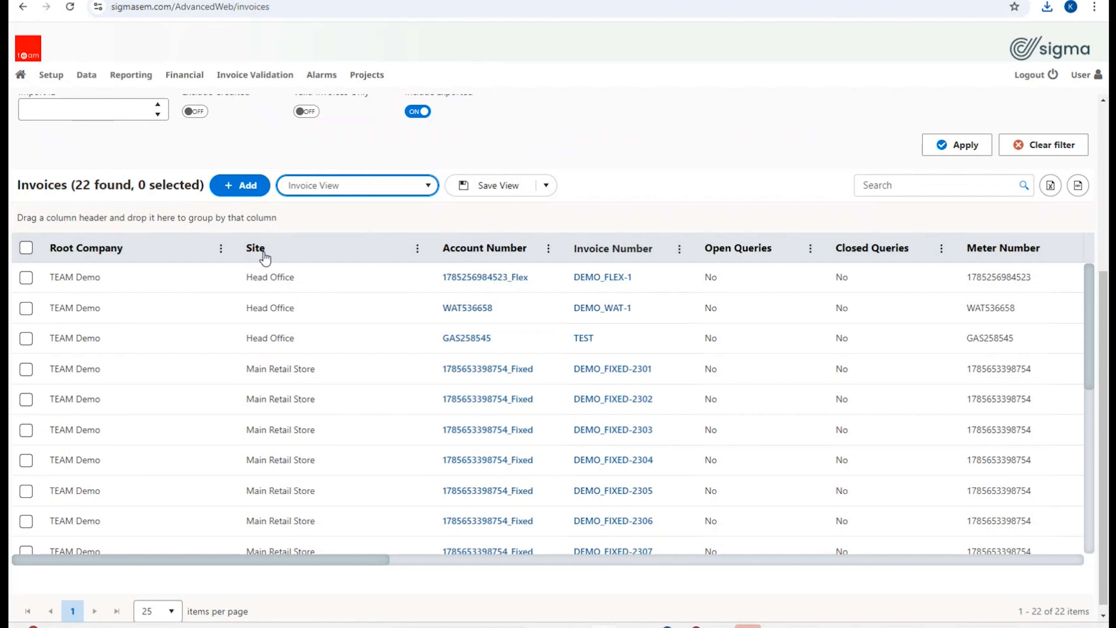
# Group the invoices by site and by account number within each site, and remove the account number grouping
pyautogui.moveTo(265, 258)
pyautogui.mouseDown()
pyautogui.moveTo(154, 218)
pyautogui.moveTo(90, 220)
pyautogui.mouseUp()
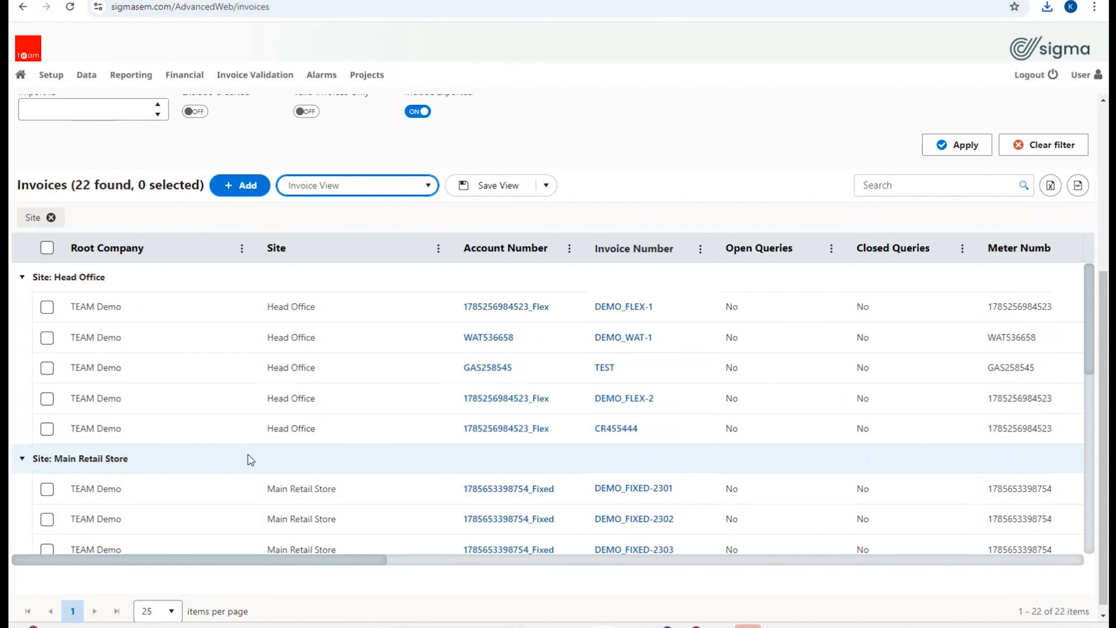
pyautogui.moveTo(513, 247); pyautogui.dragTo(125, 216)
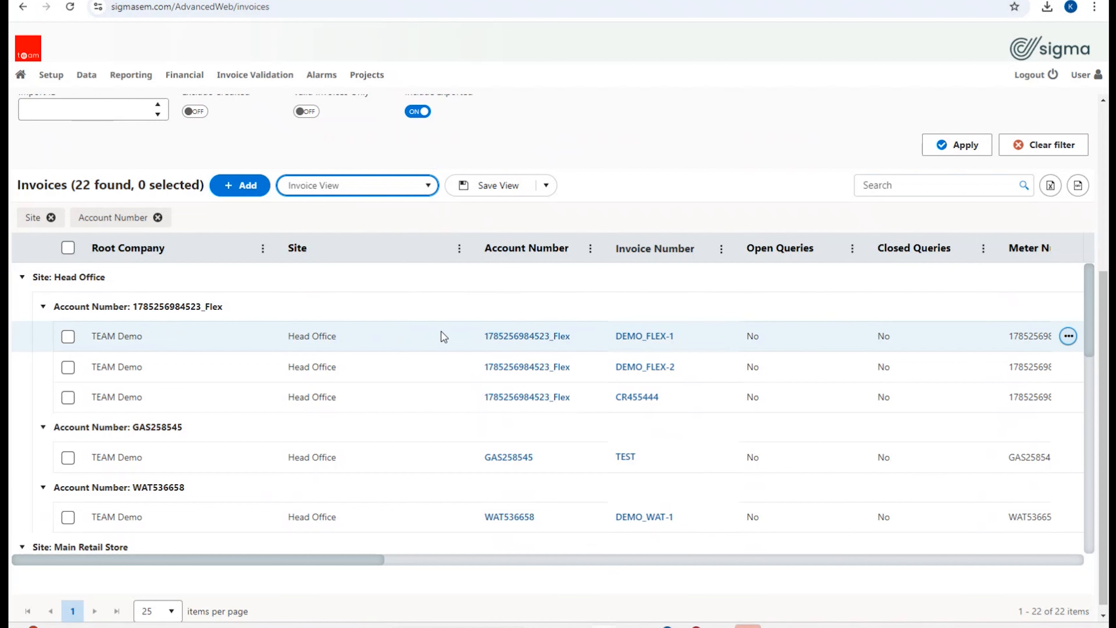
pyautogui.click(158, 217)
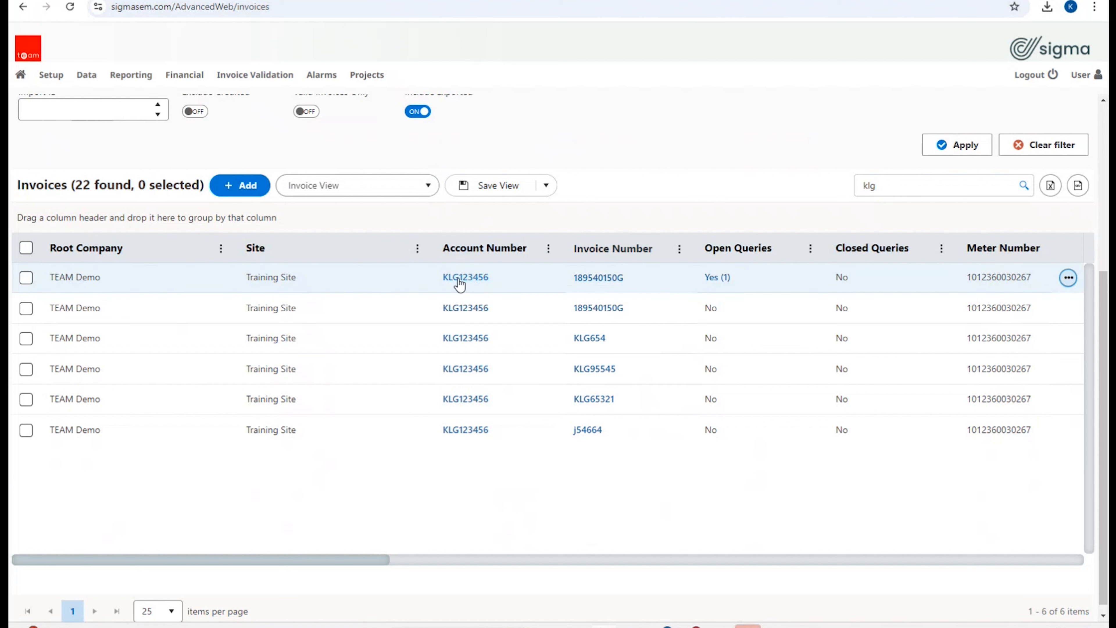
# Review the available actions for the first listed invoice, open its validation overview, and expand the critical checks
pyautogui.rightClick(366, 279)
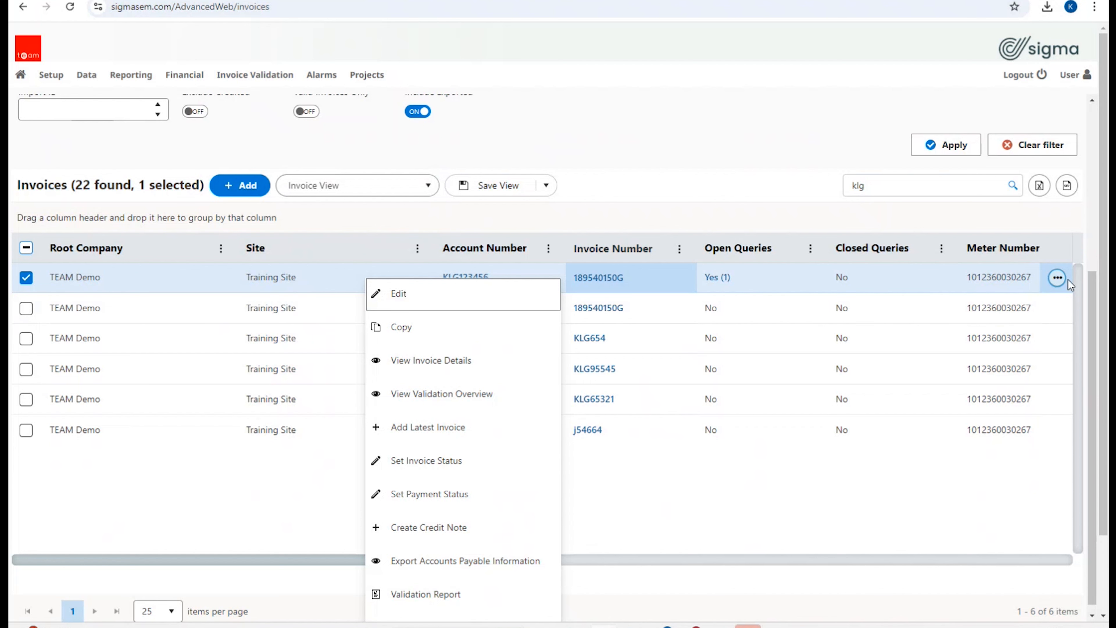
pyautogui.click(1058, 278)
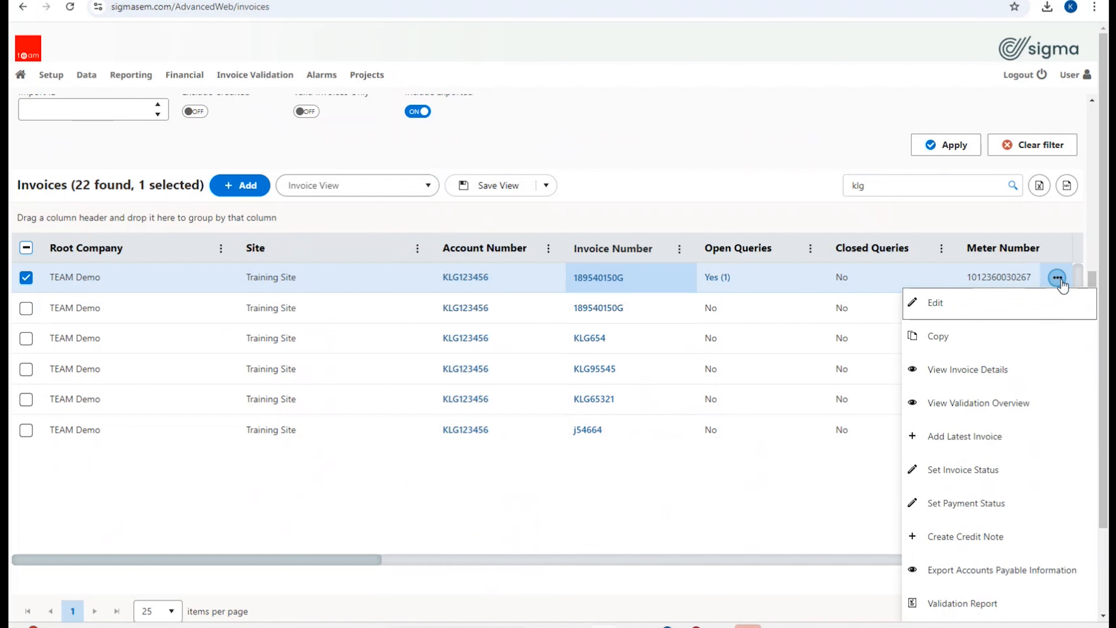
pyautogui.click(395, 287)
pyautogui.rightClick(396, 287)
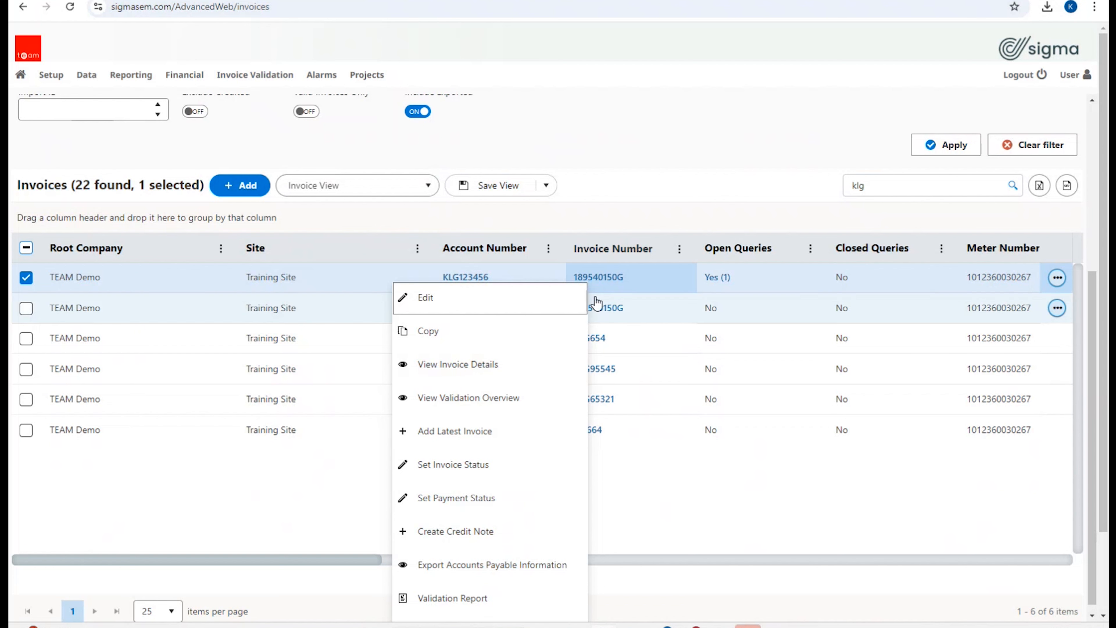
pyautogui.click(468, 398)
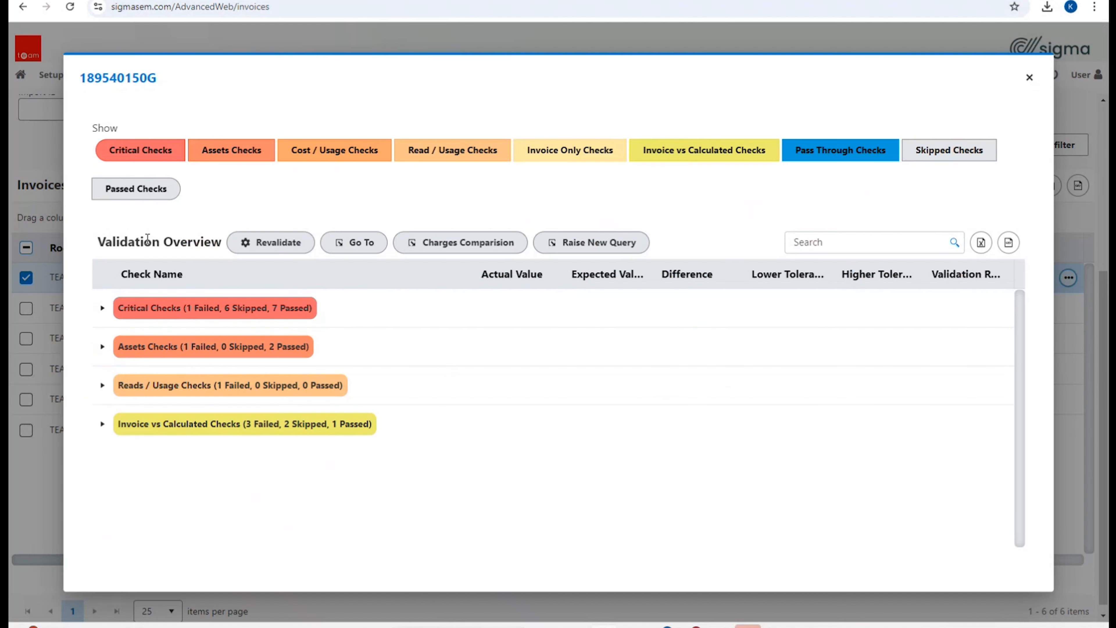
pyautogui.click(102, 309)
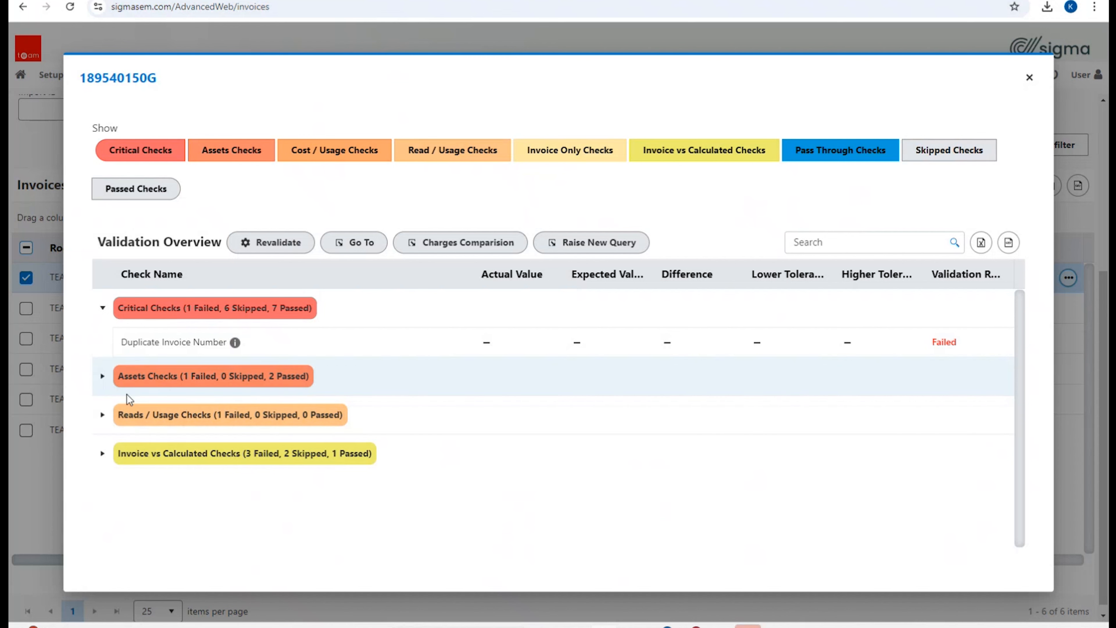
# Expand the assets, reads/usage and invoice vs calculated checks in the validation overview and review the failed checks
pyautogui.click(102, 377)
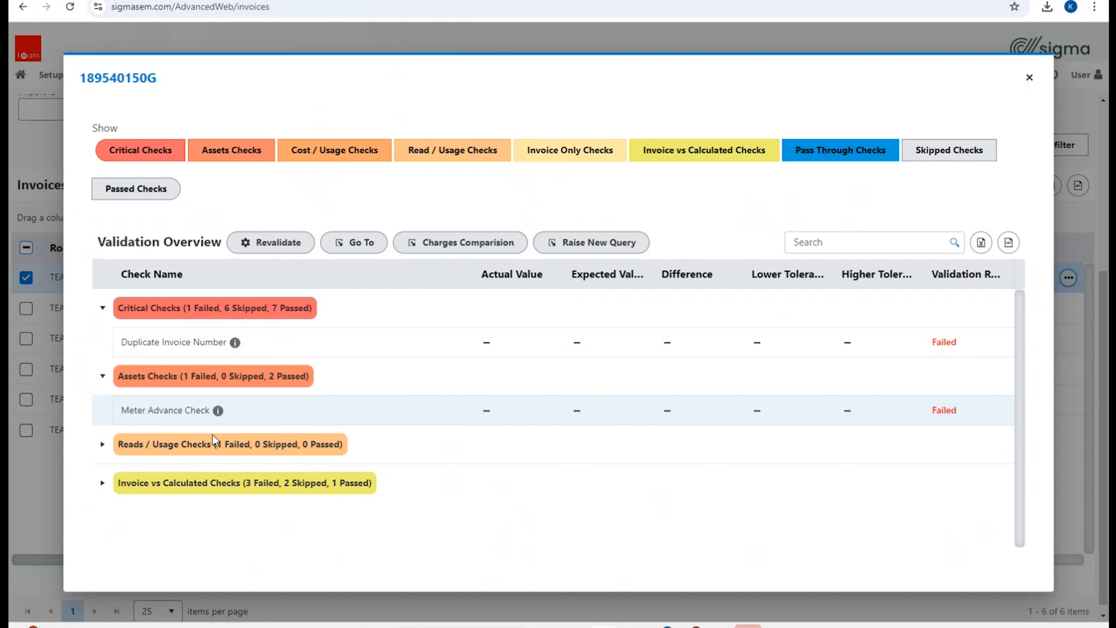
pyautogui.click(102, 445)
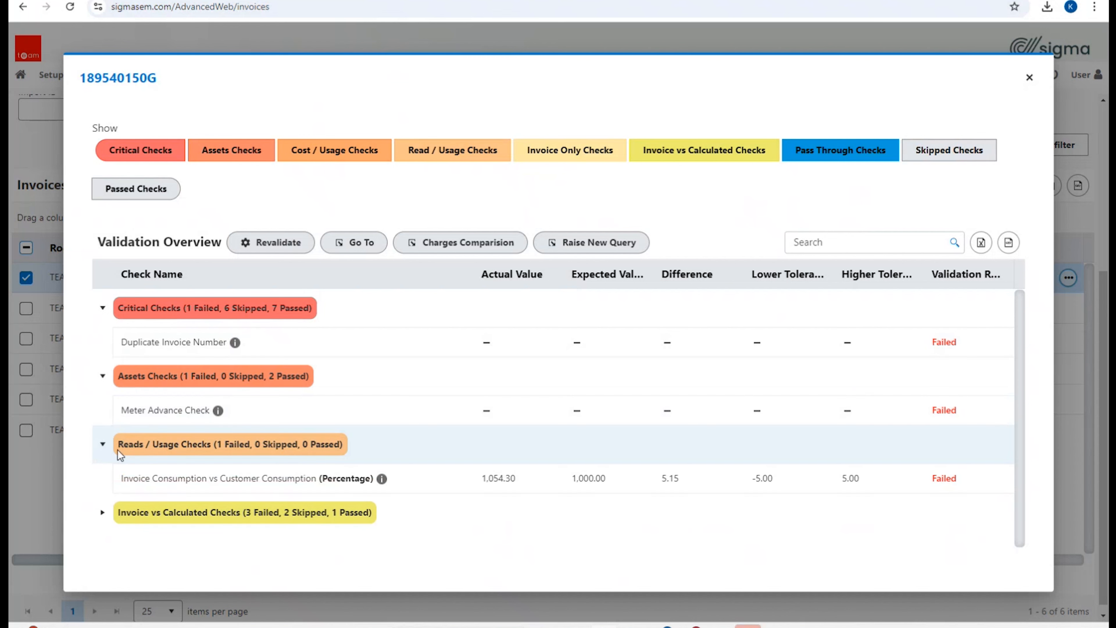
pyautogui.click(102, 513)
pyautogui.scroll(-2, 501, 487)
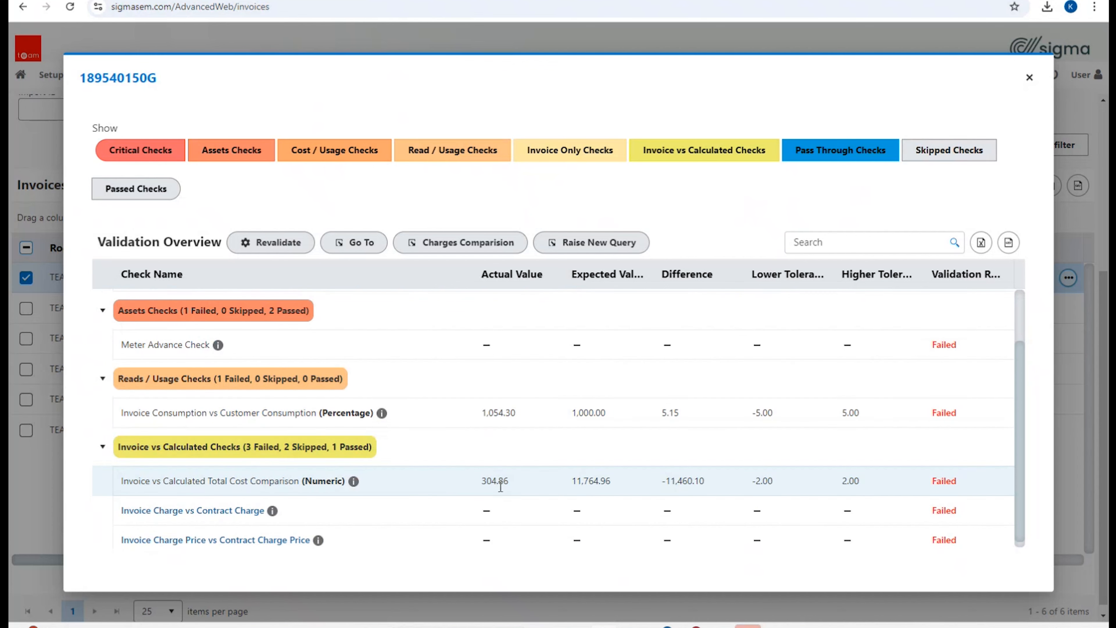
pyautogui.scroll(2, 727, 527)
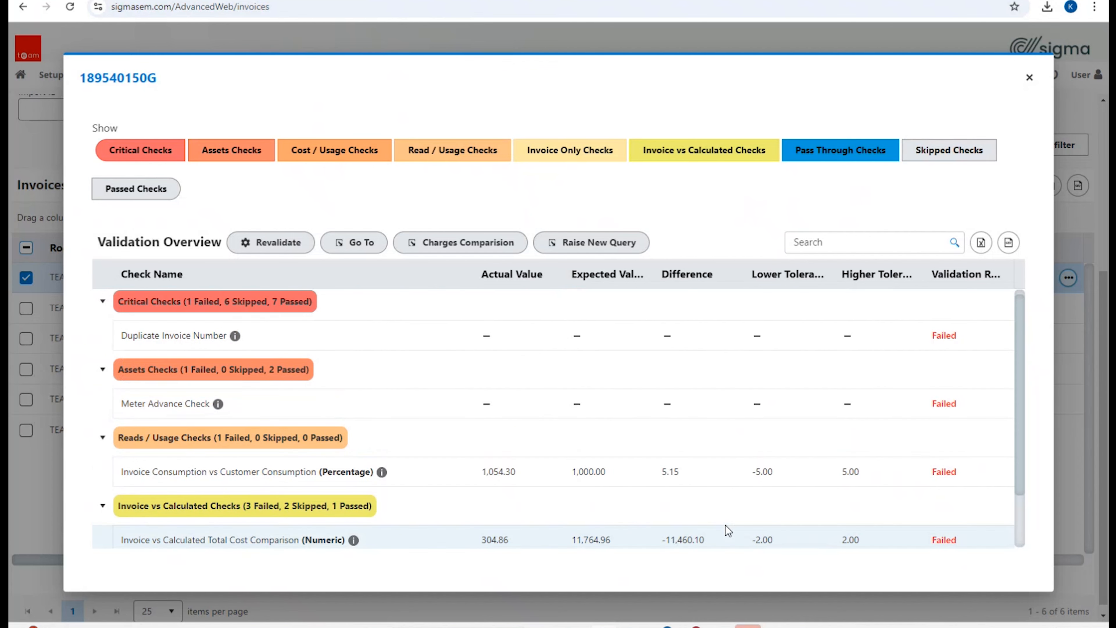
pyautogui.scroll(1, 725, 525)
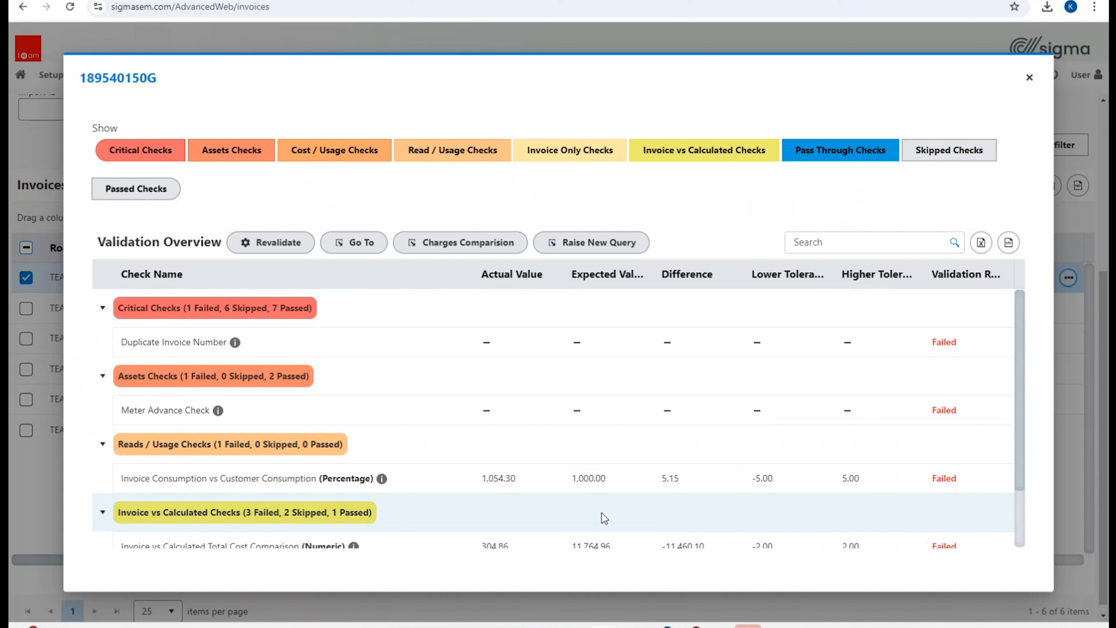
# Show the passed checks in the validation overview, review them, hide them again and close the overview
pyautogui.click(137, 196)
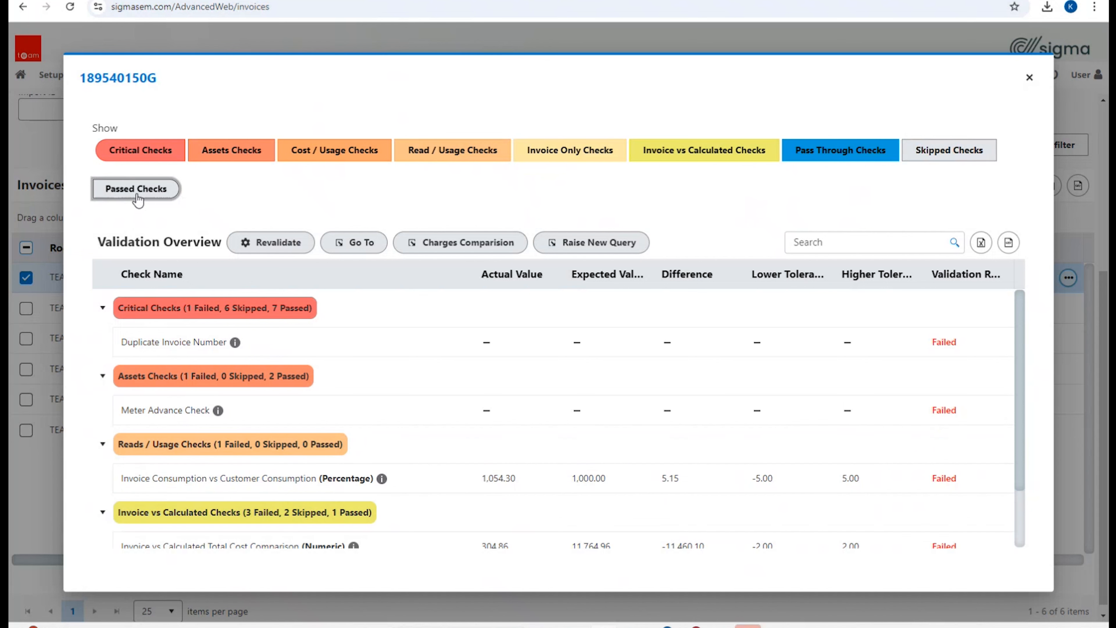
pyautogui.scroll(-2, 377, 385)
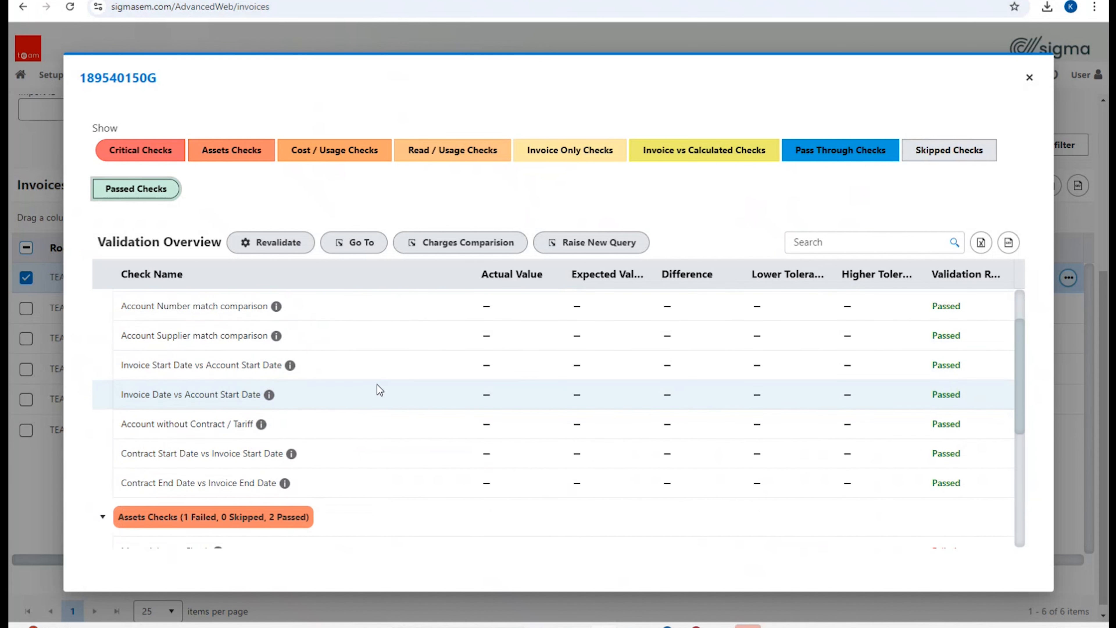
pyautogui.scroll(2, 689, 441)
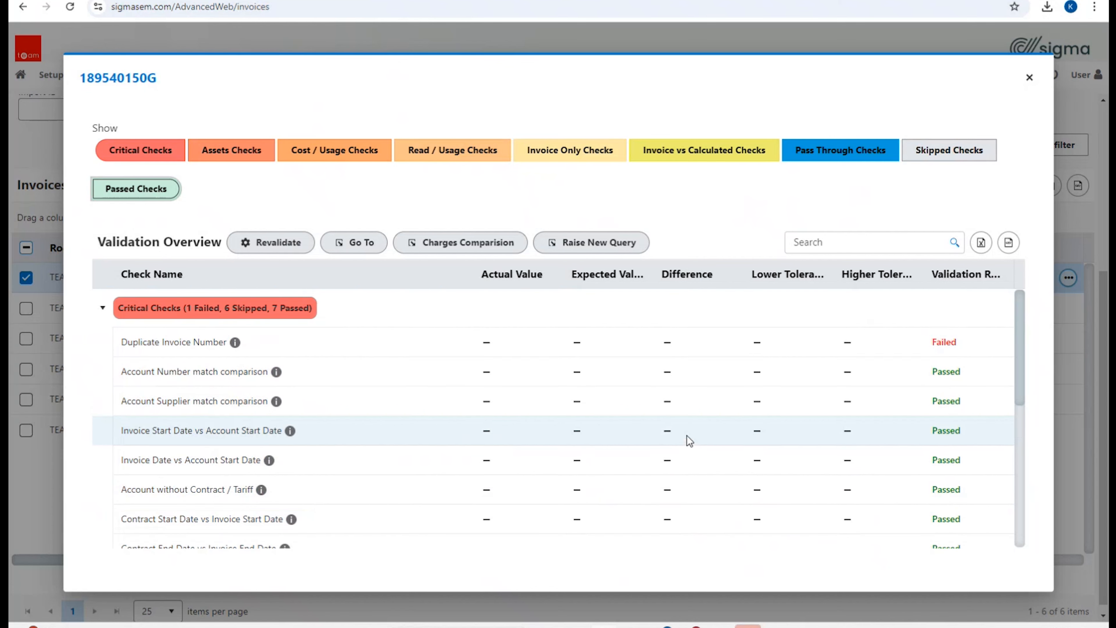
pyautogui.click(140, 194)
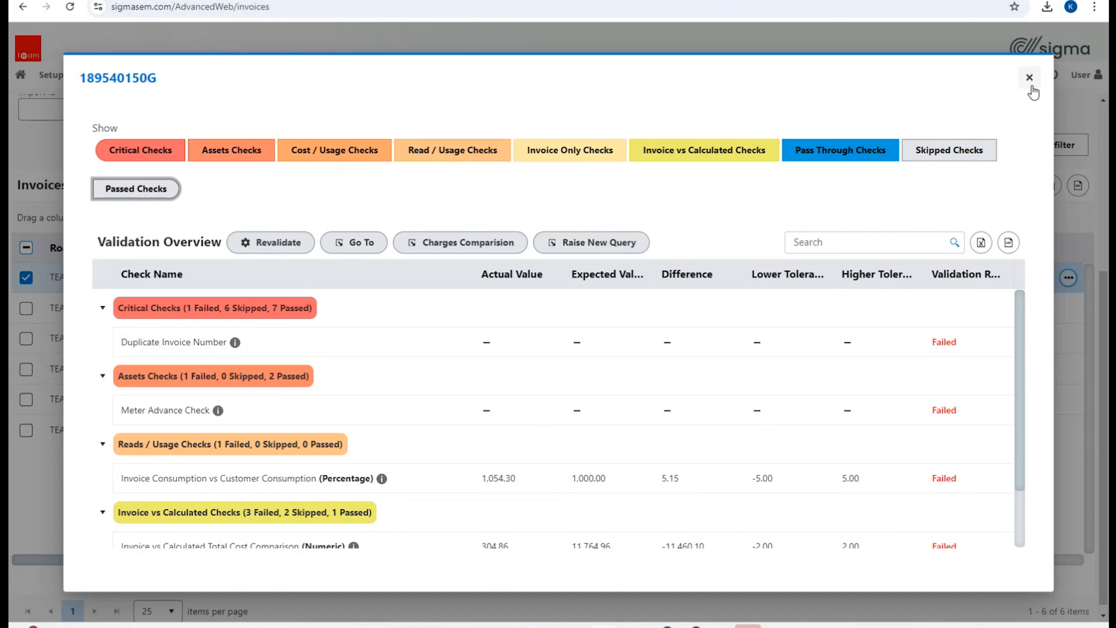
pyautogui.click(1029, 78)
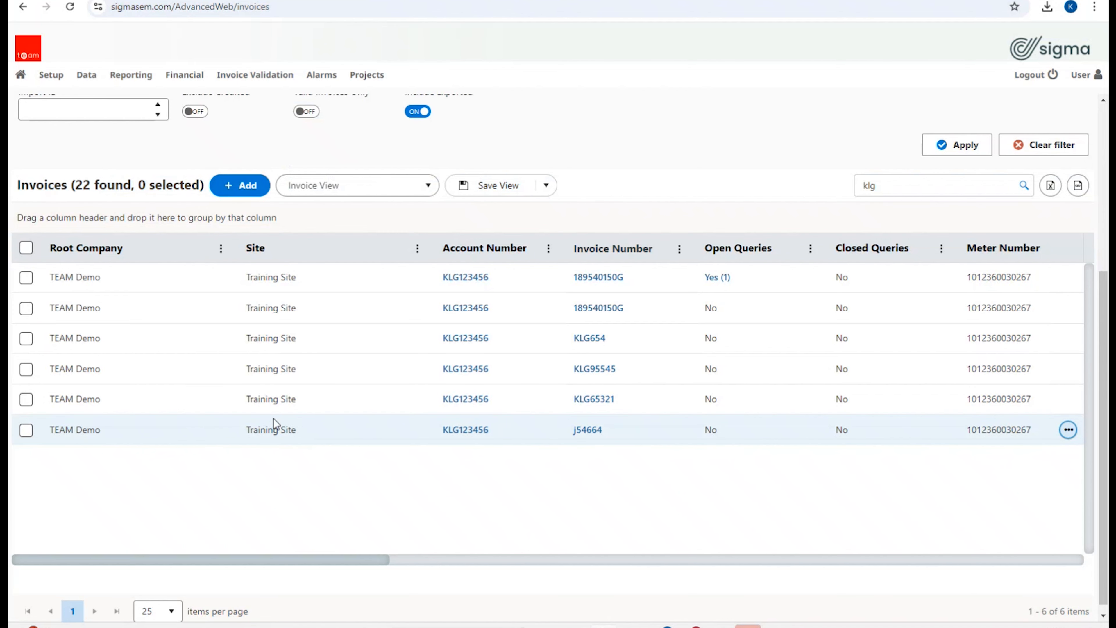
# Look at the status options for setting the first listed invoice's invoice status, and cancel without updating
pyautogui.rightClick(350, 274)
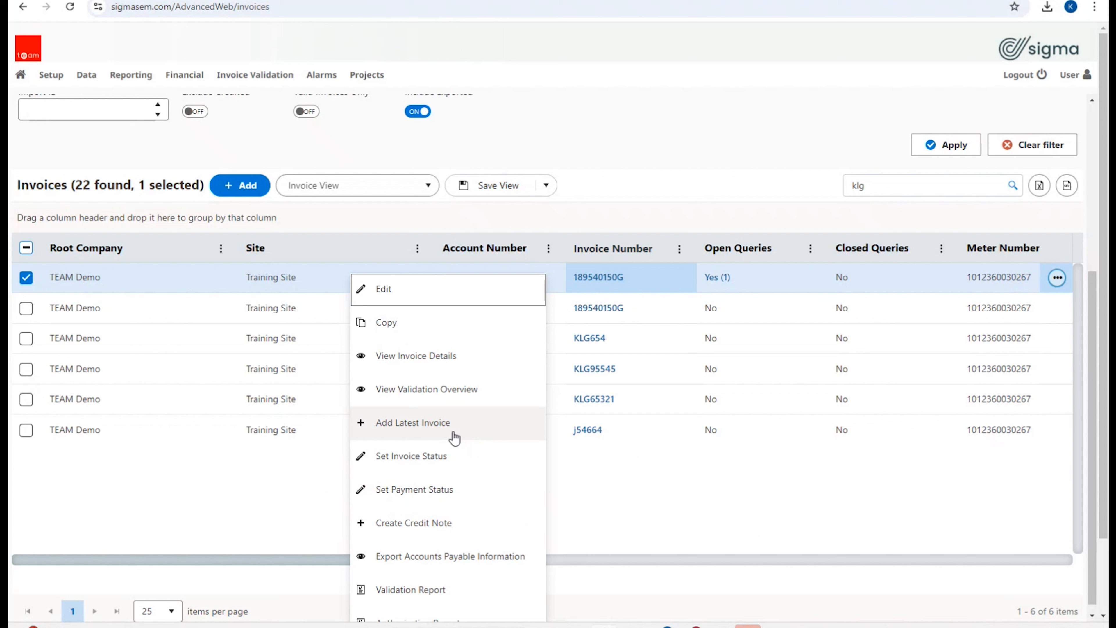
pyautogui.click(431, 457)
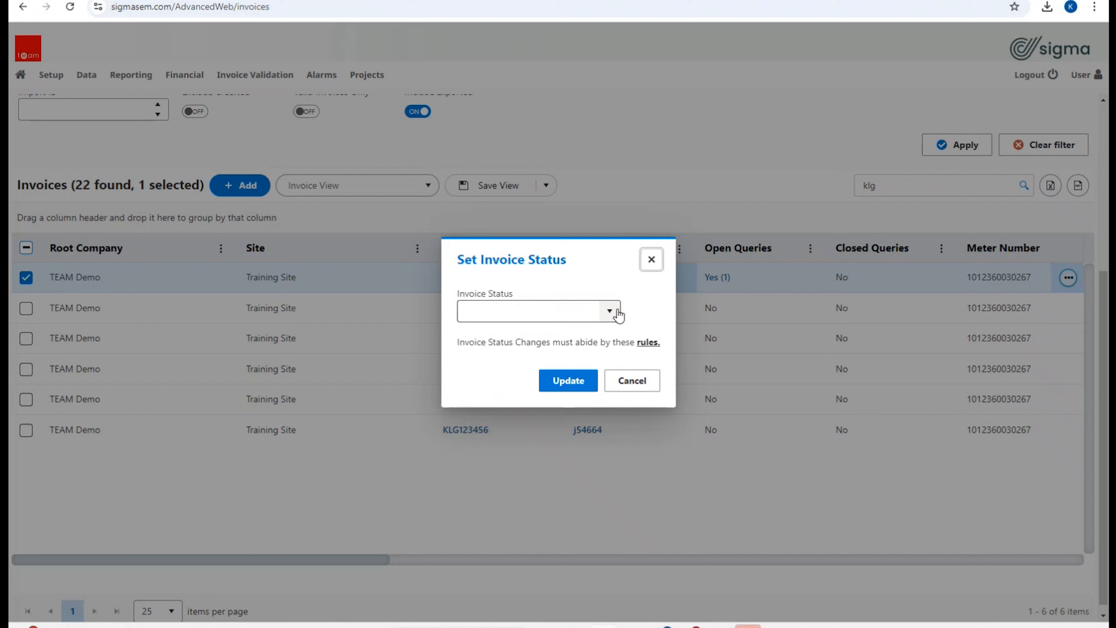
pyautogui.click(615, 313)
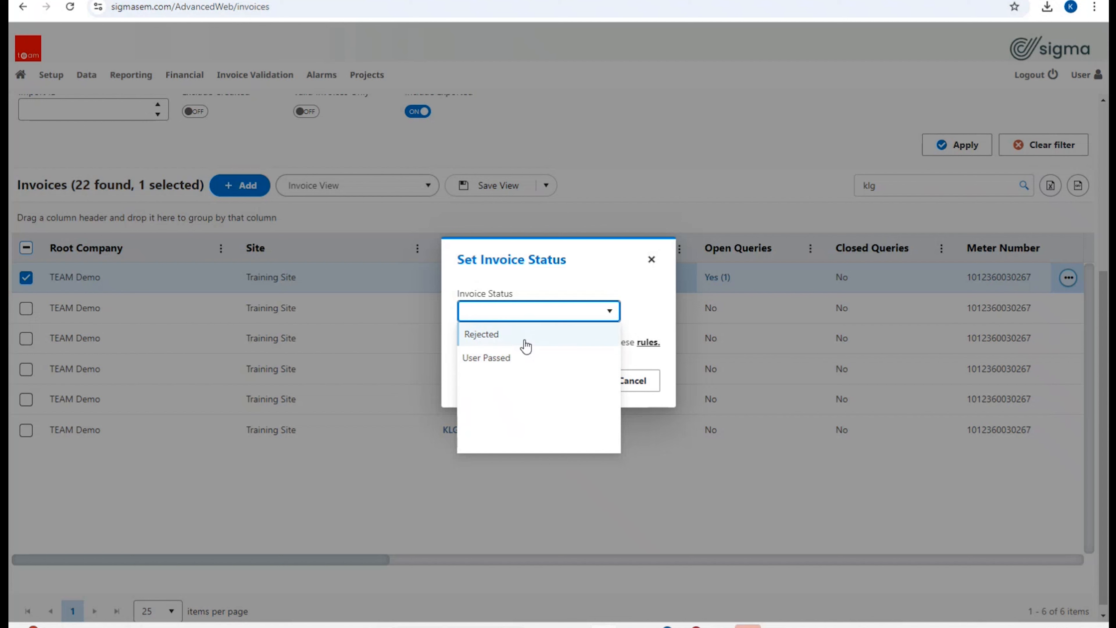
pyautogui.click(644, 310)
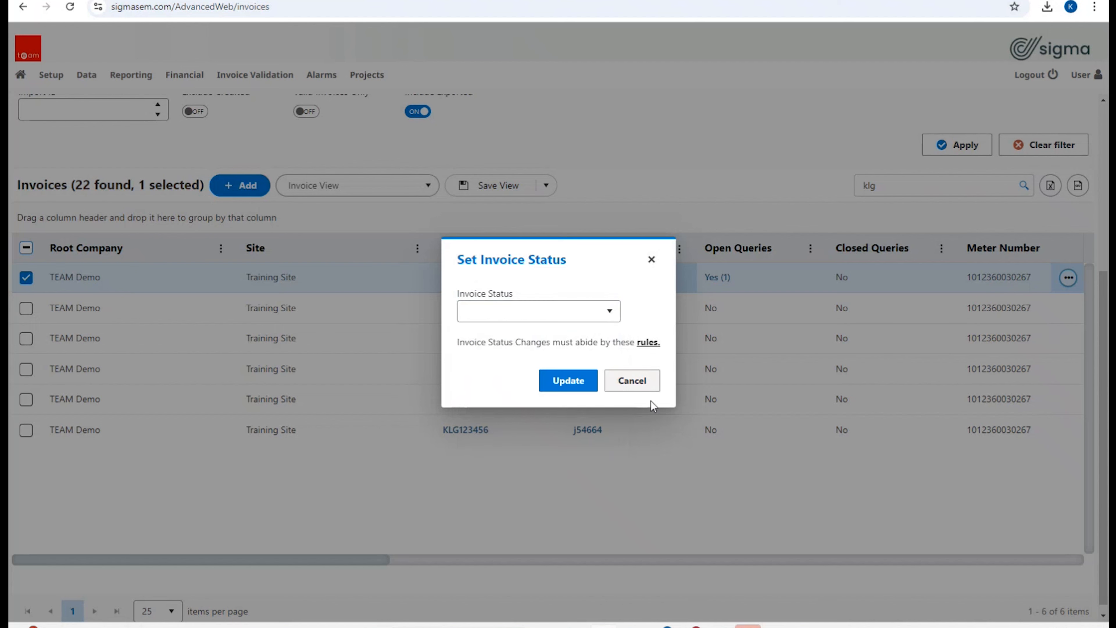
pyautogui.click(632, 381)
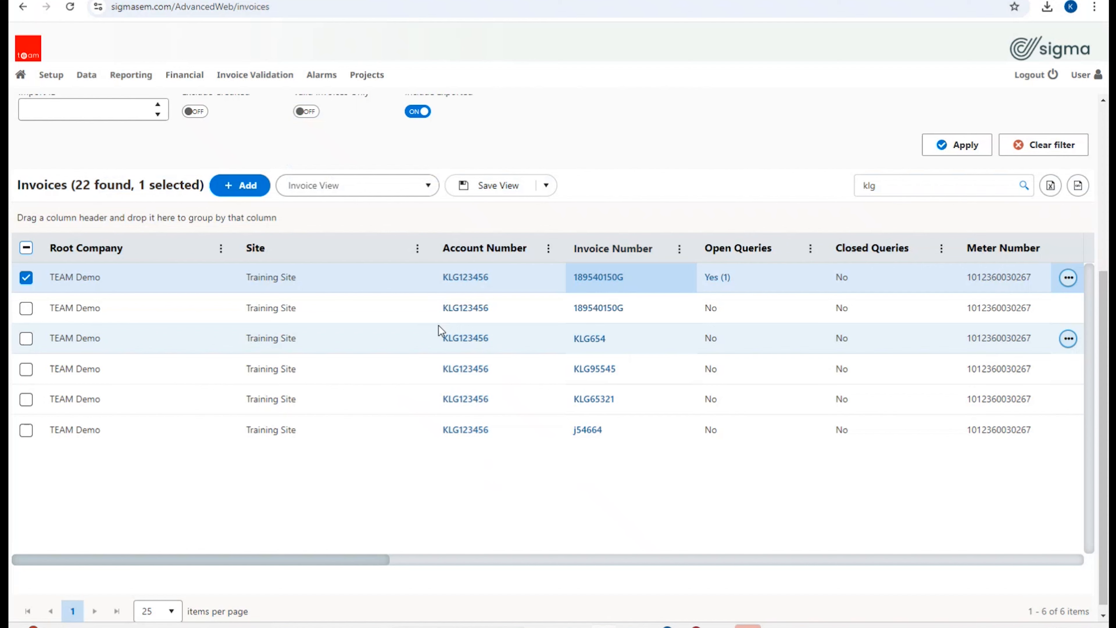
# Look at the options for setting the first listed invoice's payment status, and close the dialog without updating
pyautogui.rightClick(395, 287)
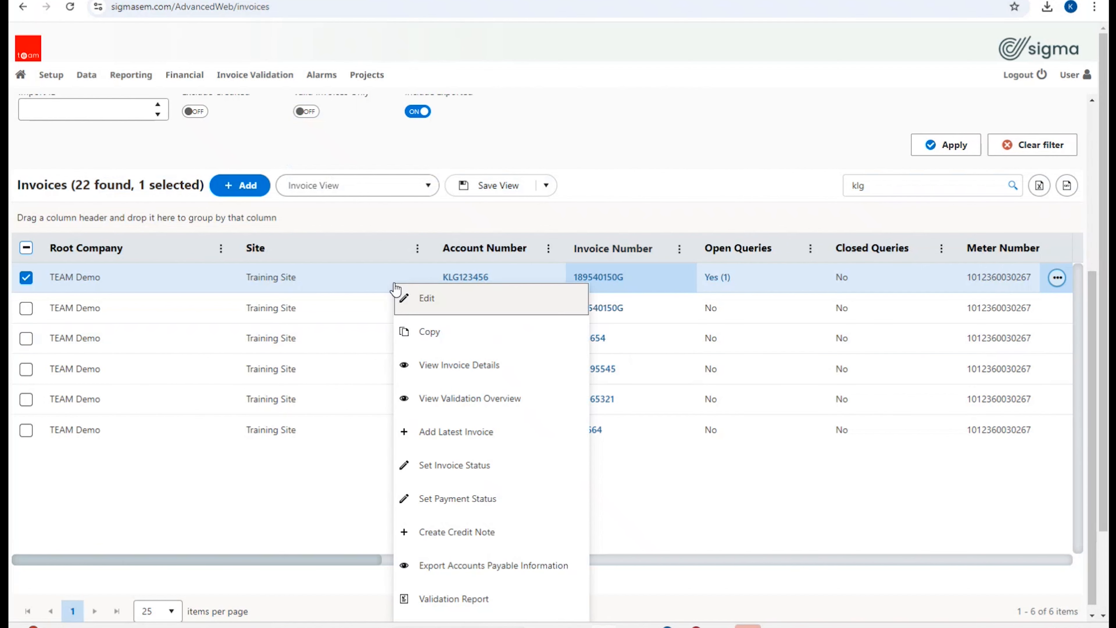
pyautogui.click(462, 501)
pyautogui.click(629, 318)
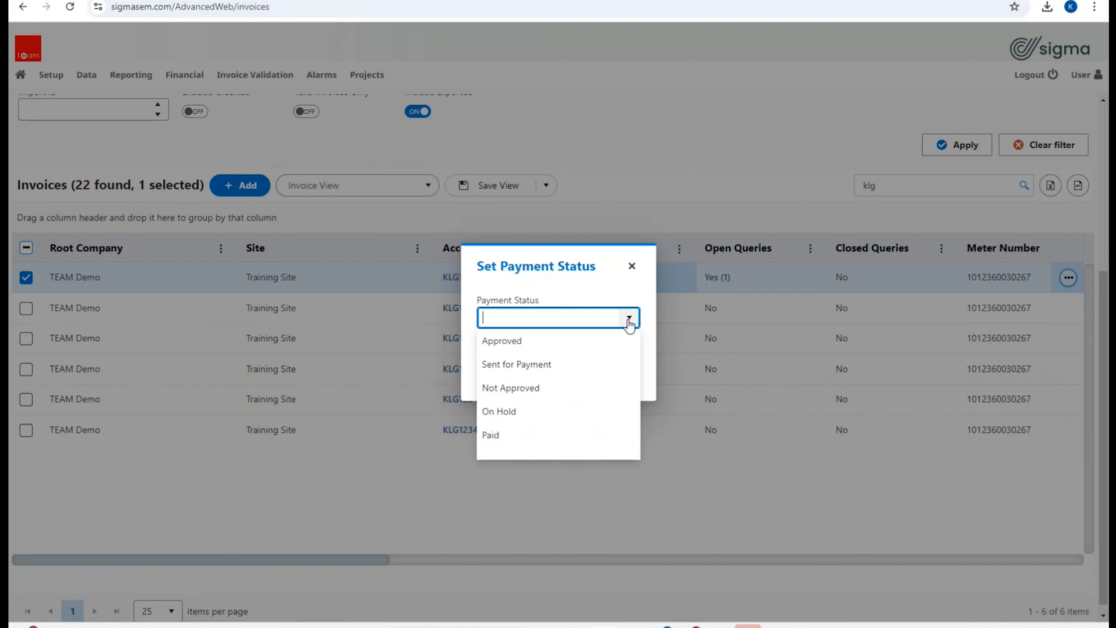
pyautogui.click(631, 268)
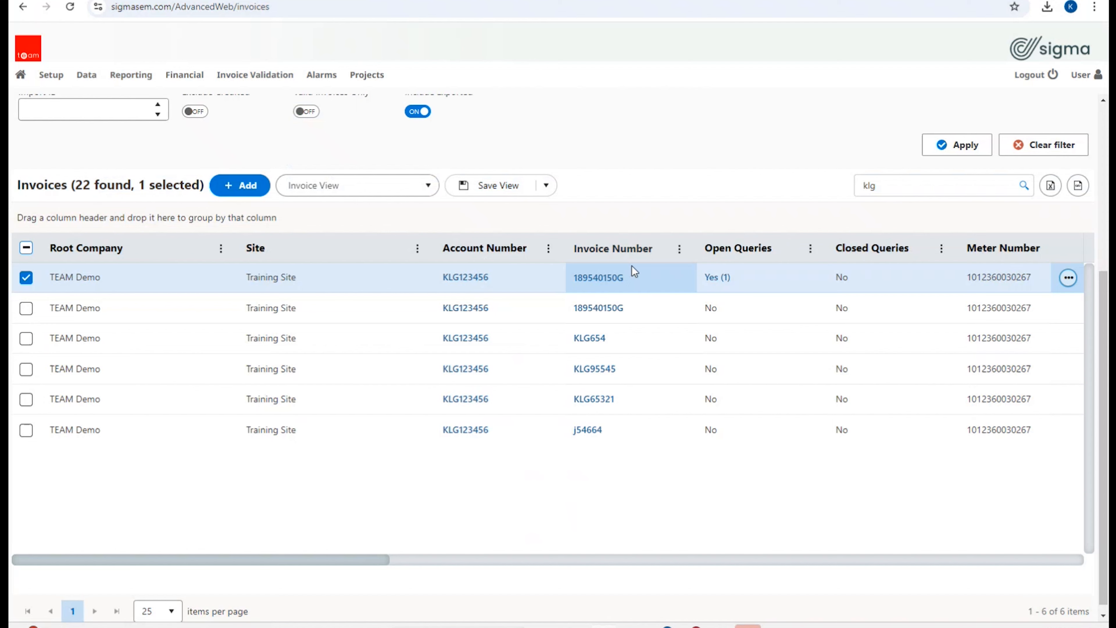
# Generate the validation report for the first listed invoice and open the downloaded PDF
pyautogui.rightClick(388, 282)
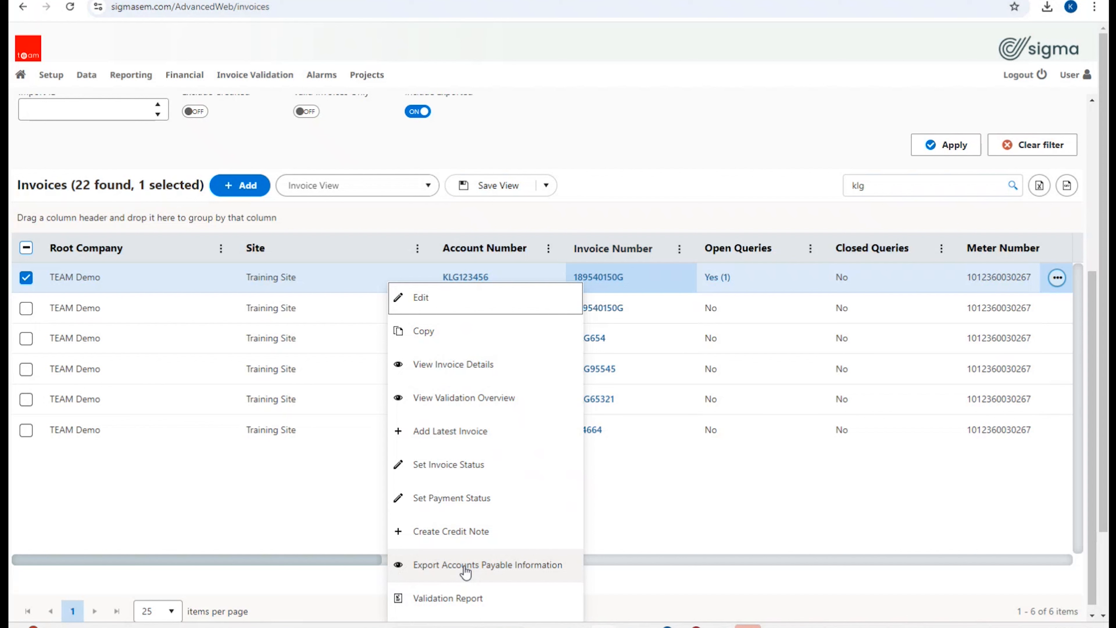
pyautogui.scroll(-2, 466, 571)
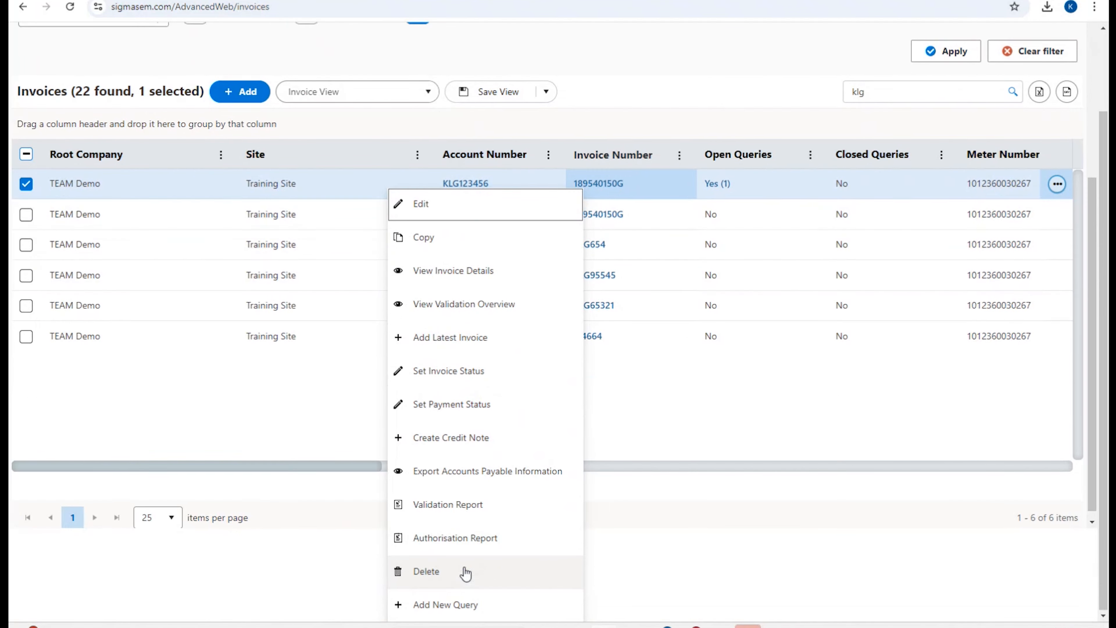
pyautogui.click(468, 511)
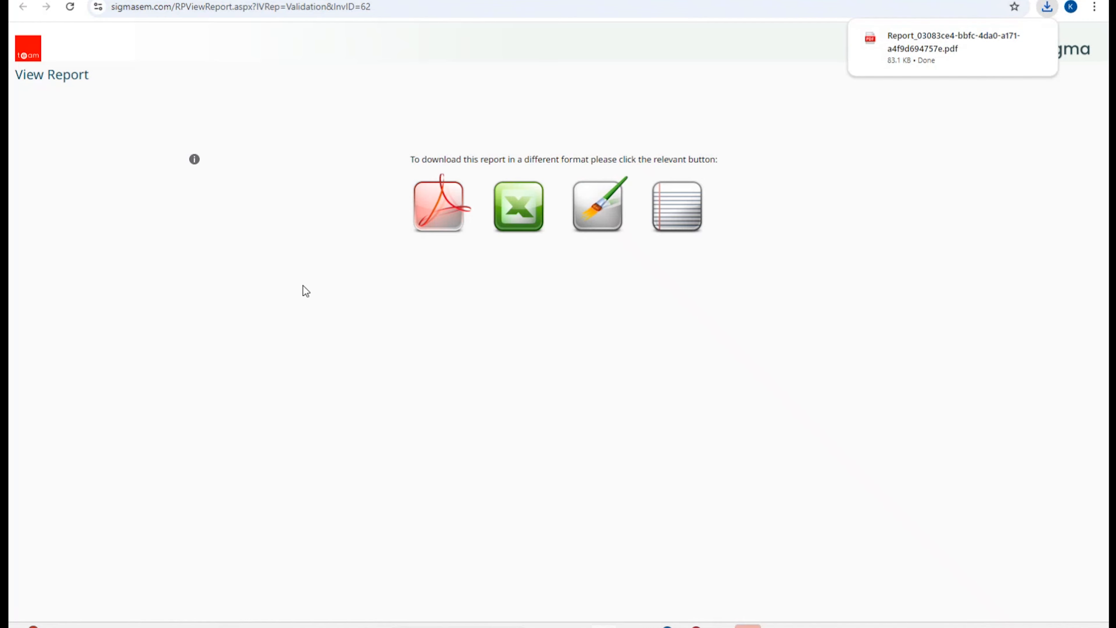
pyautogui.click(447, 238)
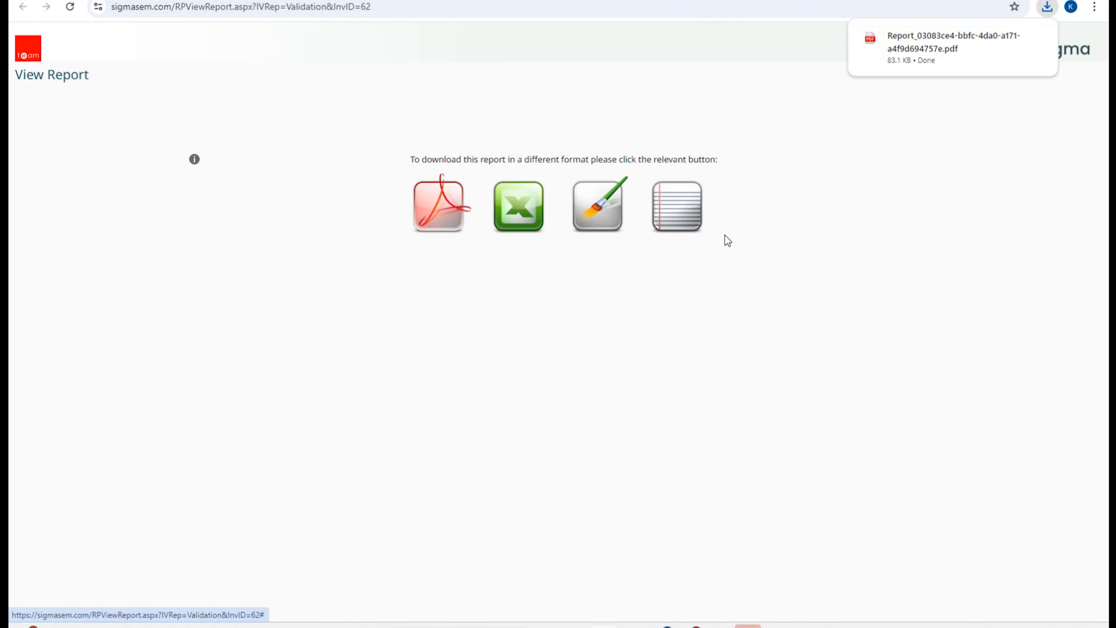
pyautogui.click(905, 62)
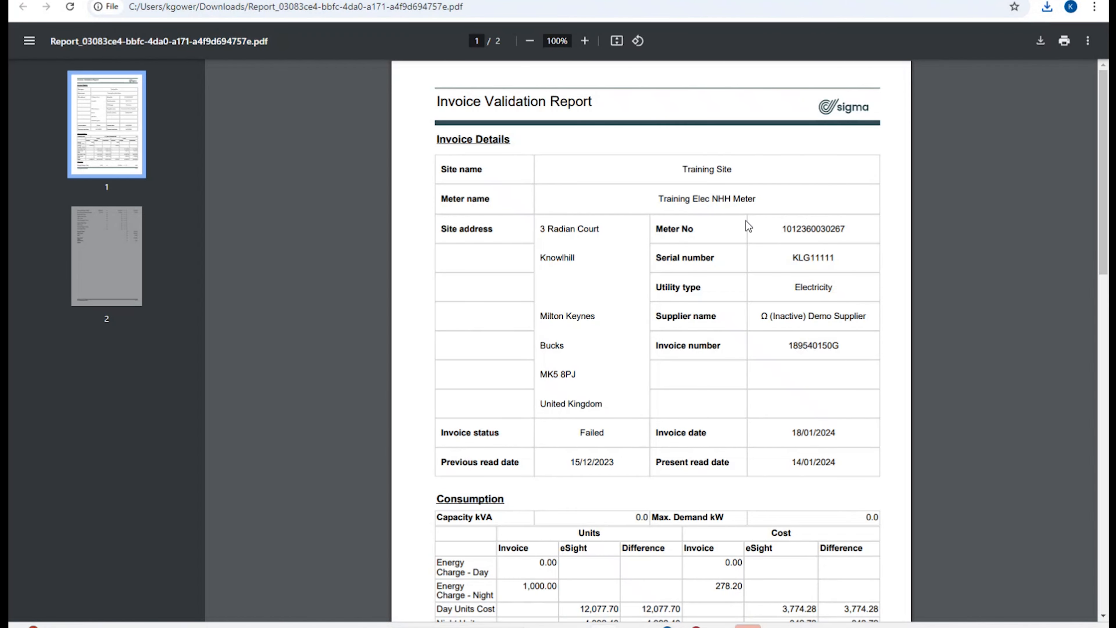
# Review the invoice details, consumption and charges across both pages of the validation report, and close it
pyautogui.scroll(-2, 749, 227)
pyautogui.scroll(2, 749, 227)
pyautogui.scroll(-10, 748, 227)
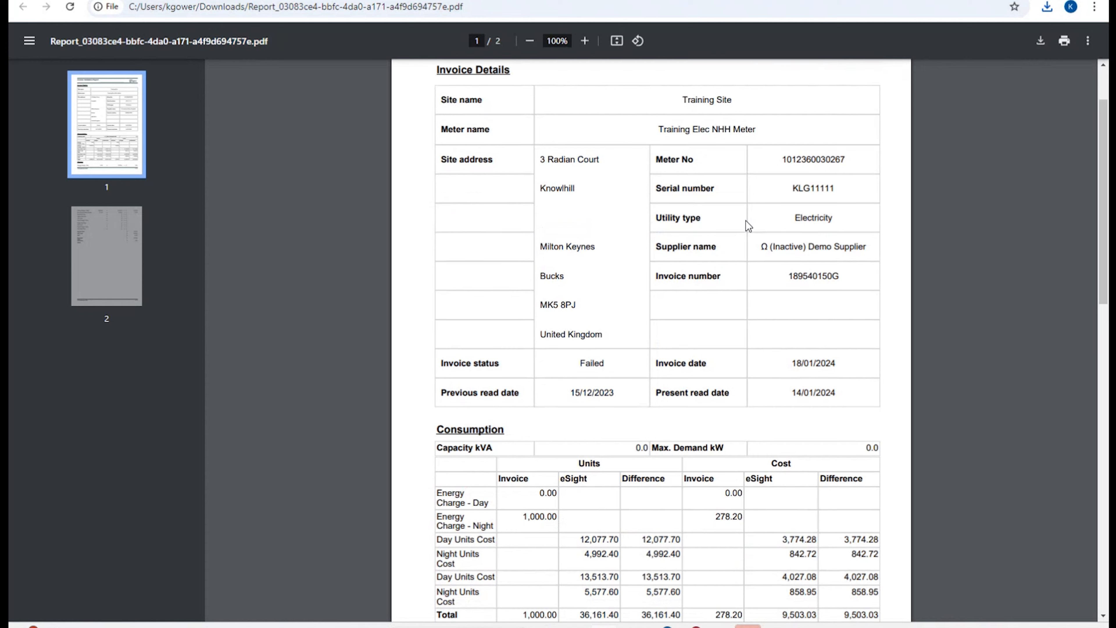
pyautogui.scroll(-8, 749, 227)
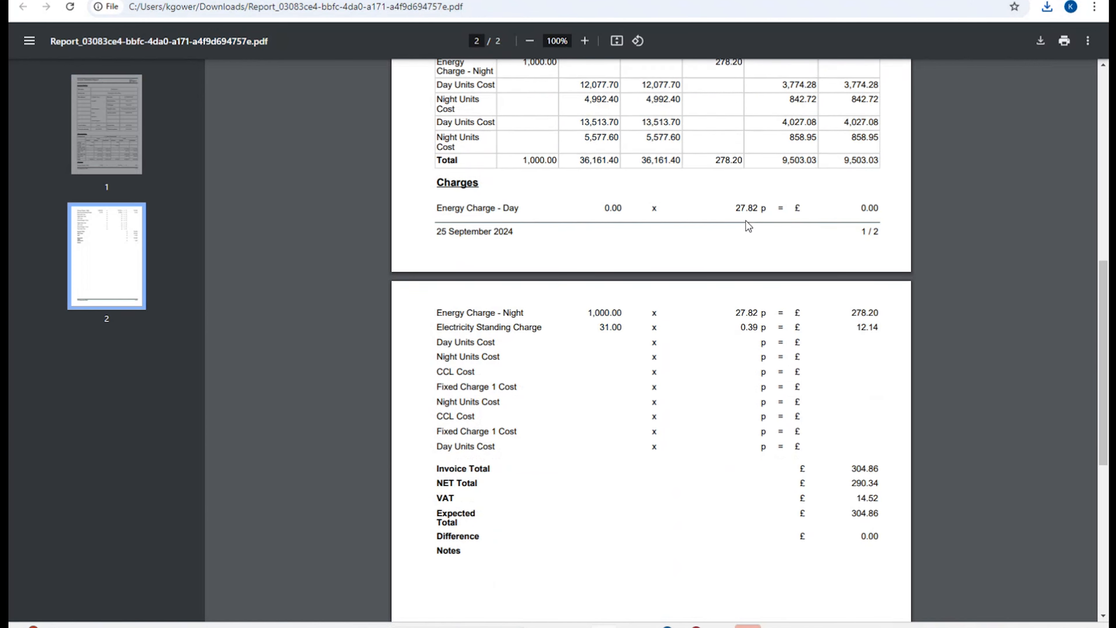
pyautogui.scroll(16, 749, 226)
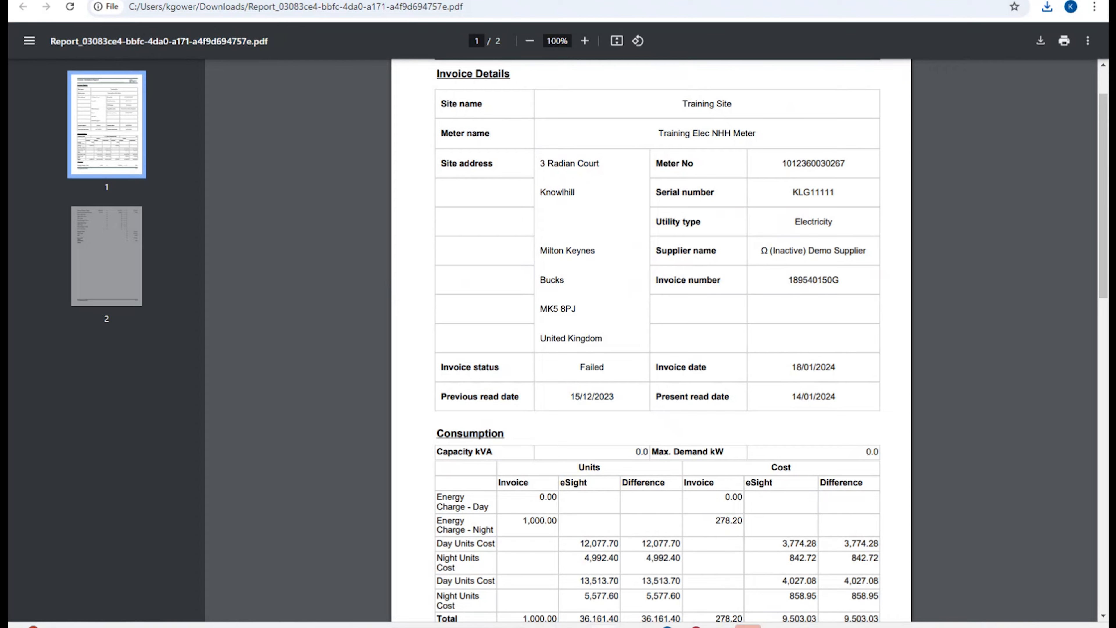
pyautogui.hotkey('ctrl', 'w')
# Generate the authorisation report for the first listed invoice, view the downloaded PDF and return to the invoices list
pyautogui.rightClick(377, 284)
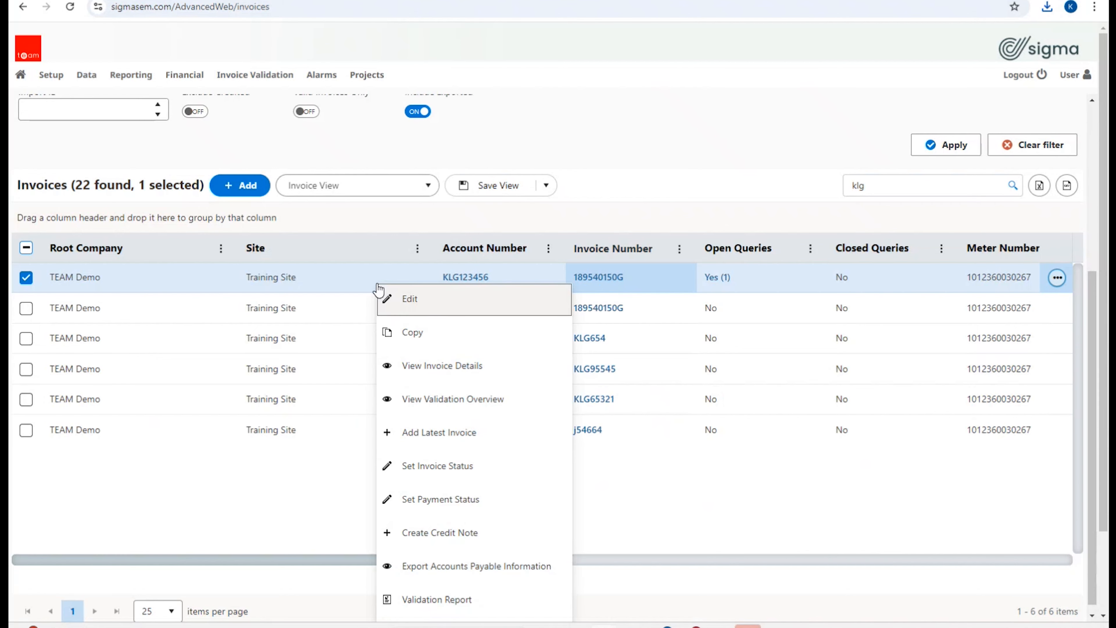
pyautogui.scroll(-2, 556, 401)
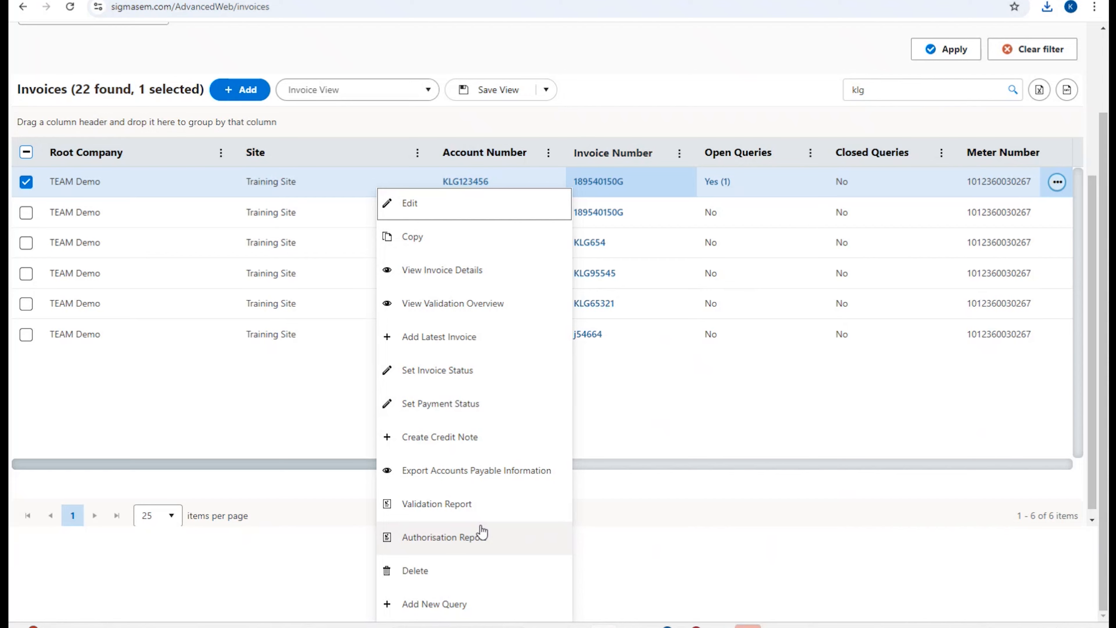
pyautogui.click(477, 536)
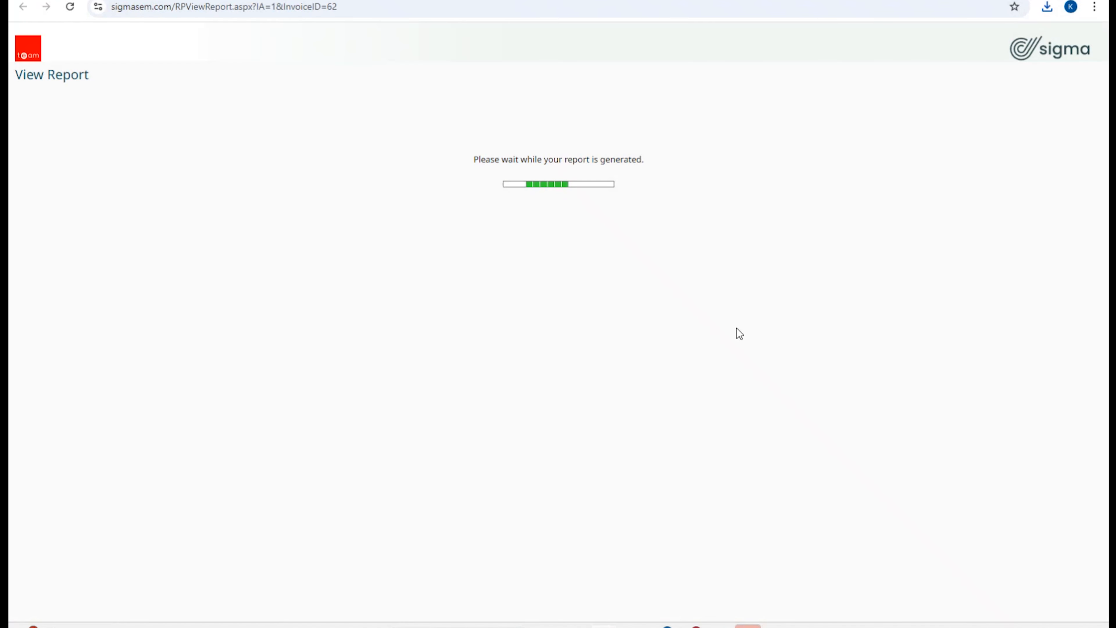
pyautogui.click(892, 49)
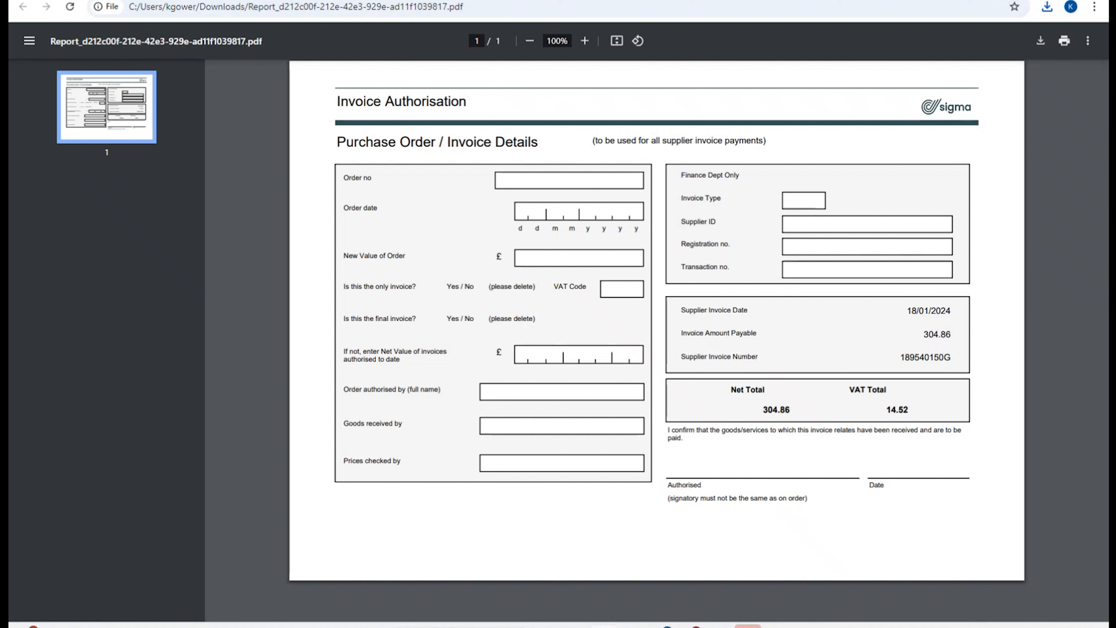
pyautogui.click(105, 1)
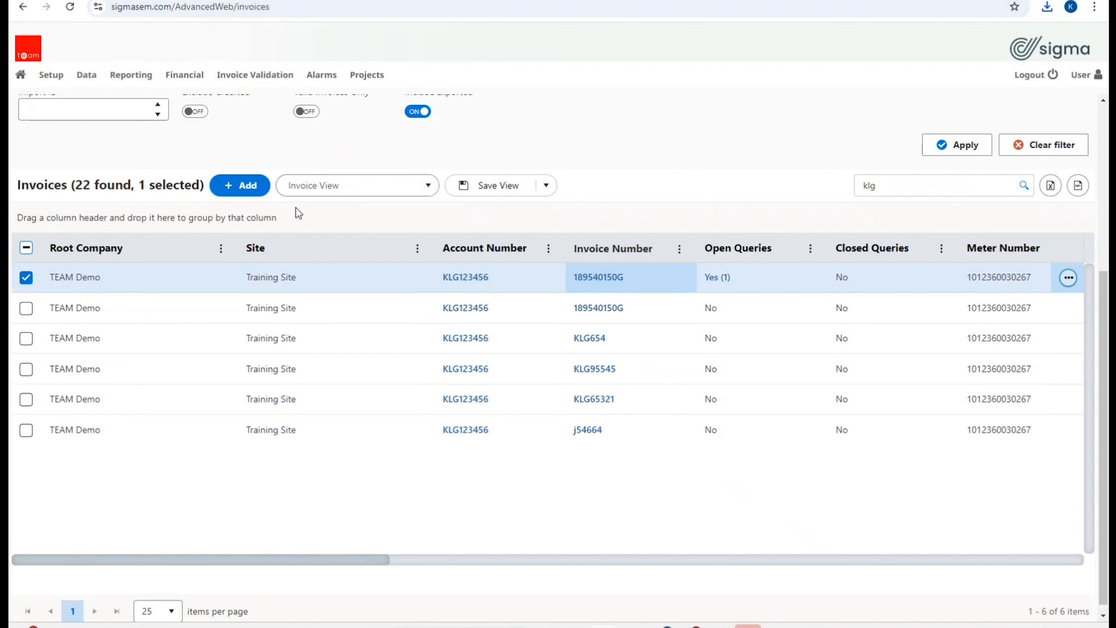
# Look at the Delete and Add New Query actions for the first listed invoice, and dismiss them without choosing any
pyautogui.rightClick(375, 290)
pyautogui.scroll(-2, 514, 373)
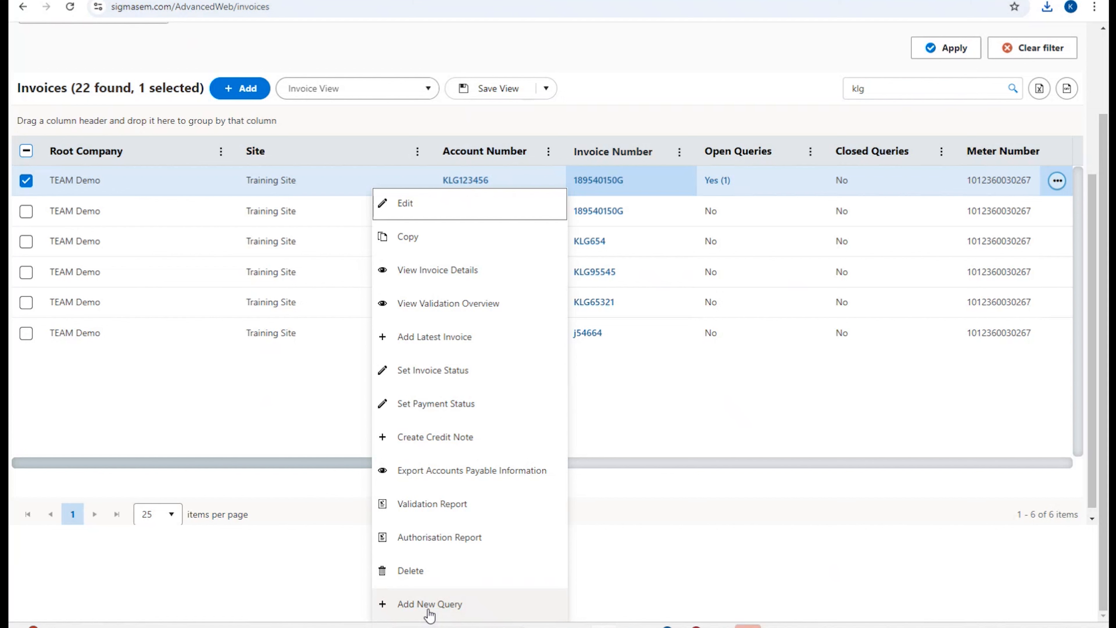
pyautogui.click(725, 411)
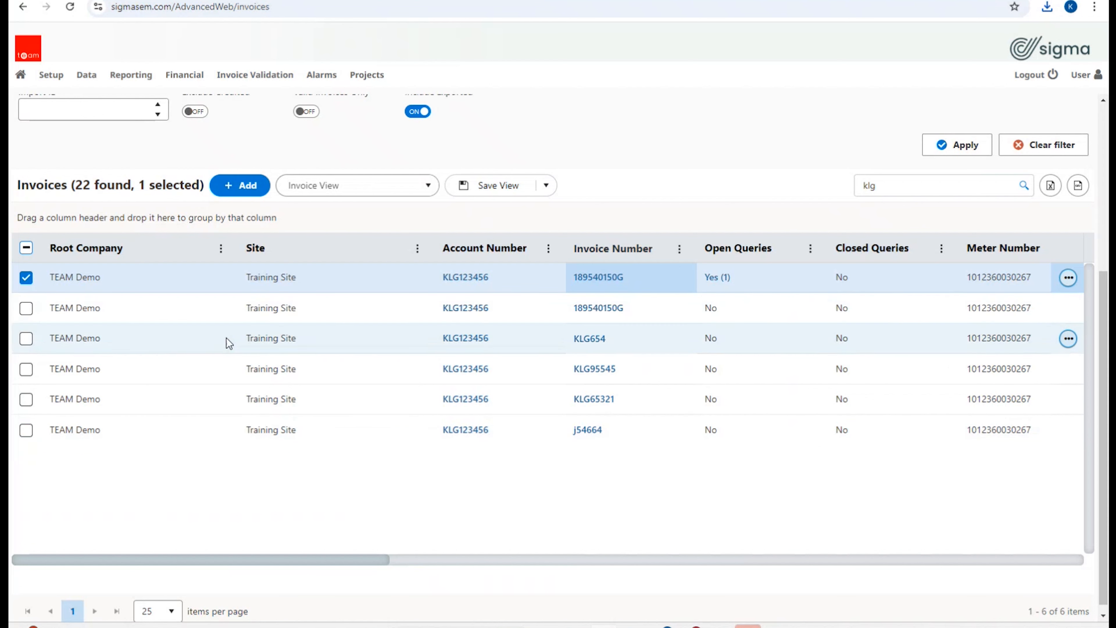
# Add the second listed invoice to the selection and display the actions available for both invoices together
pyautogui.click(26, 308)
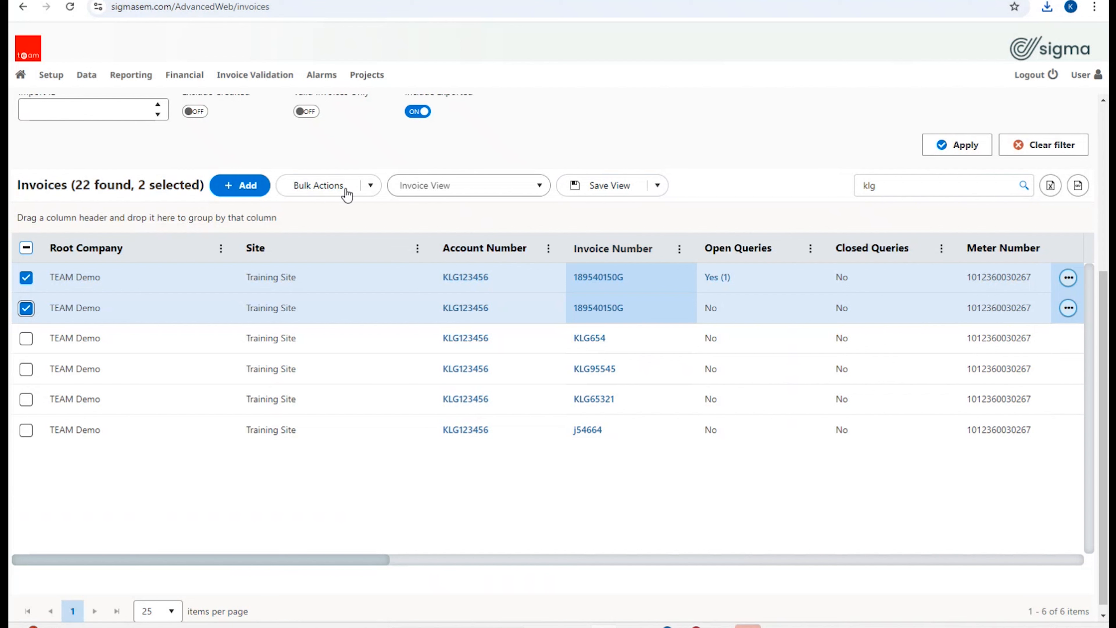
pyautogui.rightClick(369, 317)
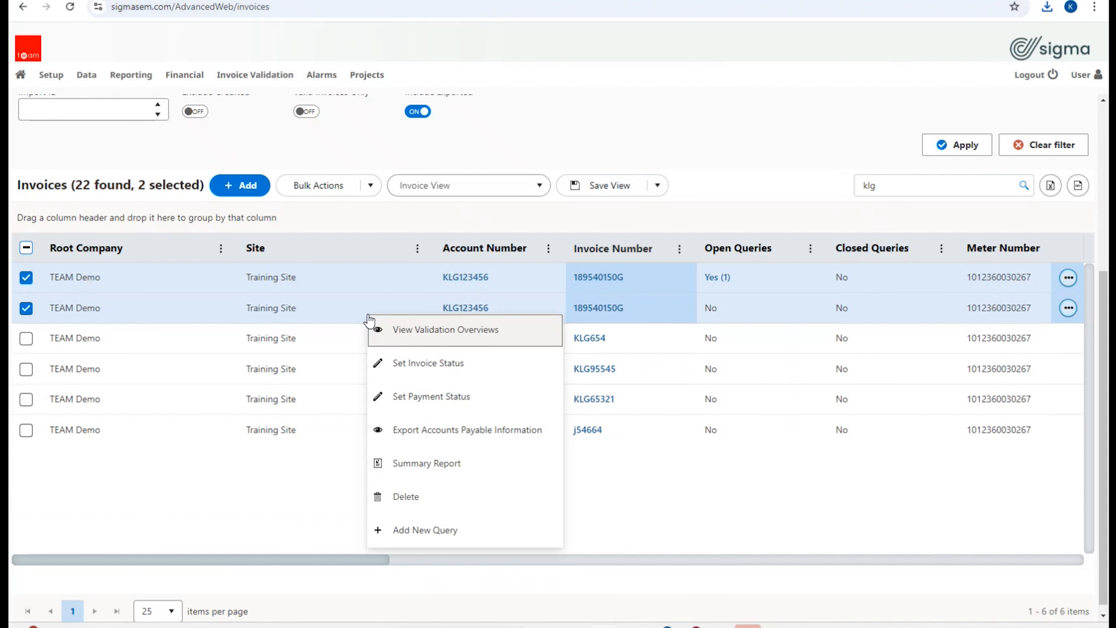
# Look at the bulk actions available for the two selected invoices, and dismiss them without choosing any
pyautogui.click(371, 186)
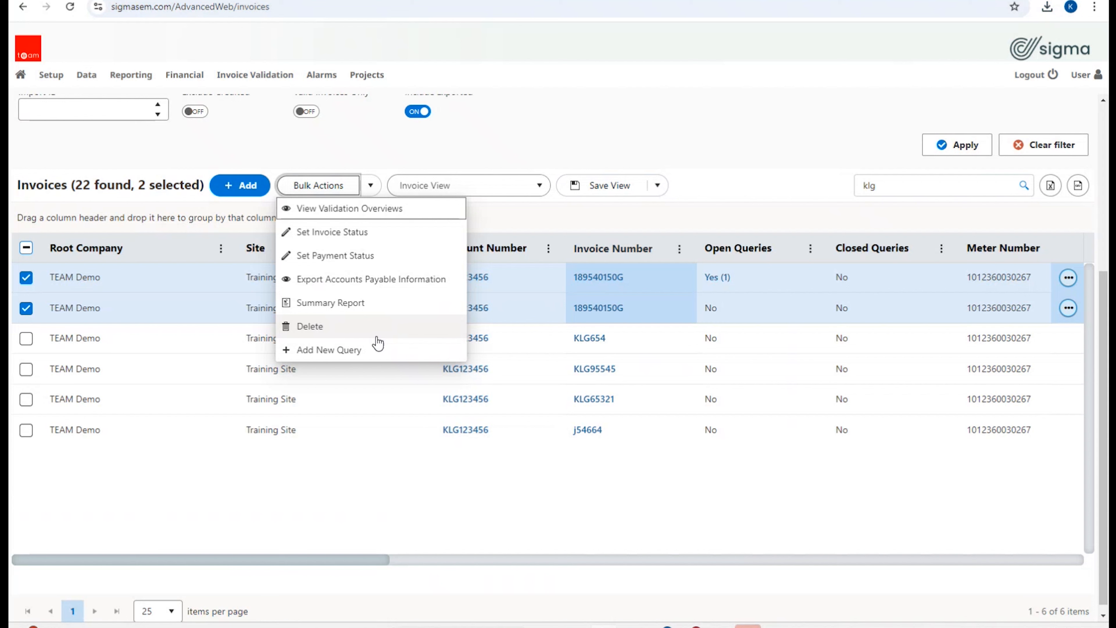
pyautogui.click(358, 477)
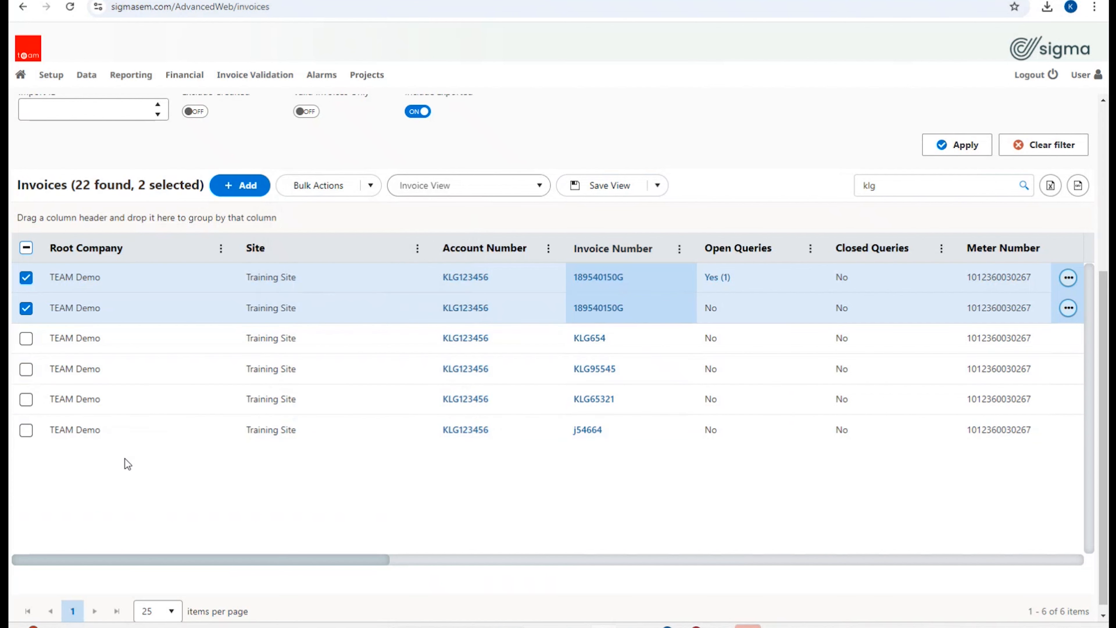
# Select all the filtered invoices, clear the selection again and remove the klg search from the invoices list
pyautogui.click(27, 249)
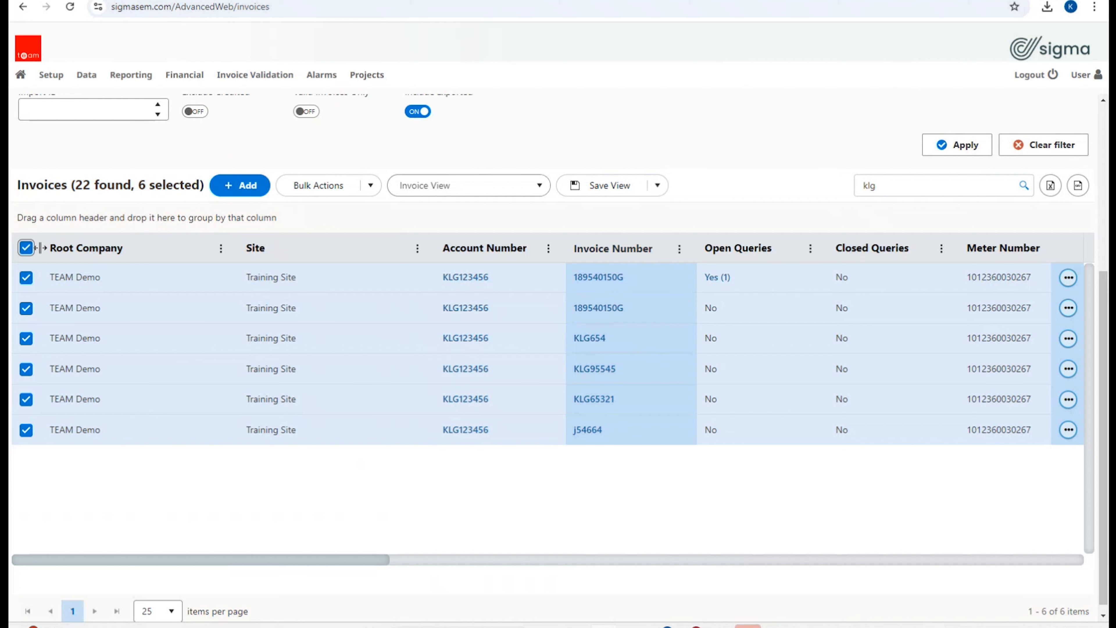
pyautogui.click(27, 249)
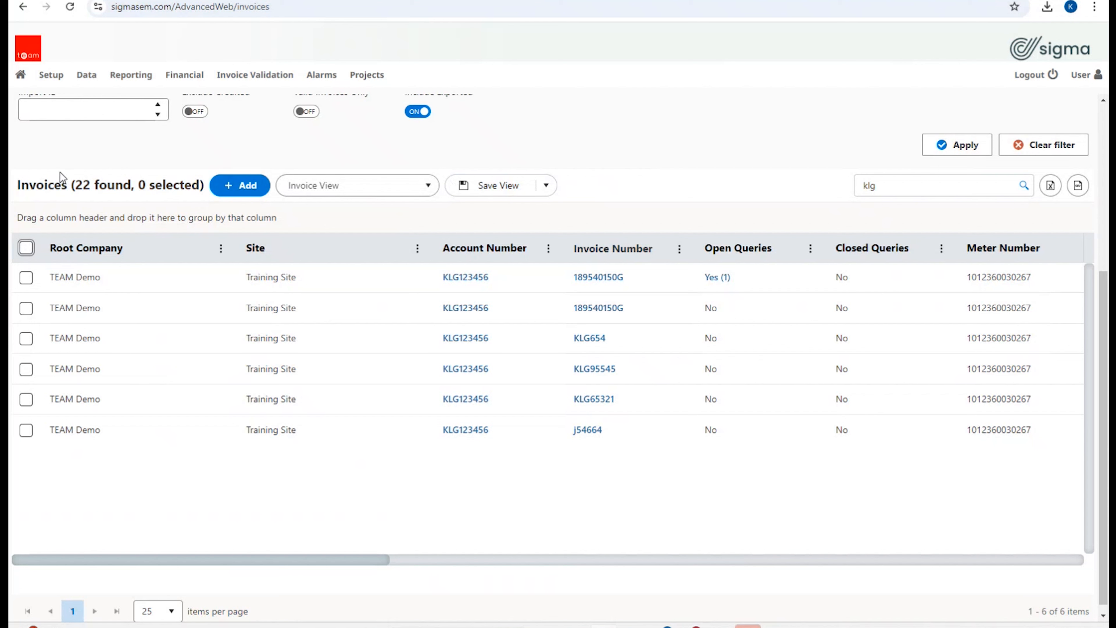
pyautogui.moveTo(901, 189); pyautogui.dragTo(851, 197)
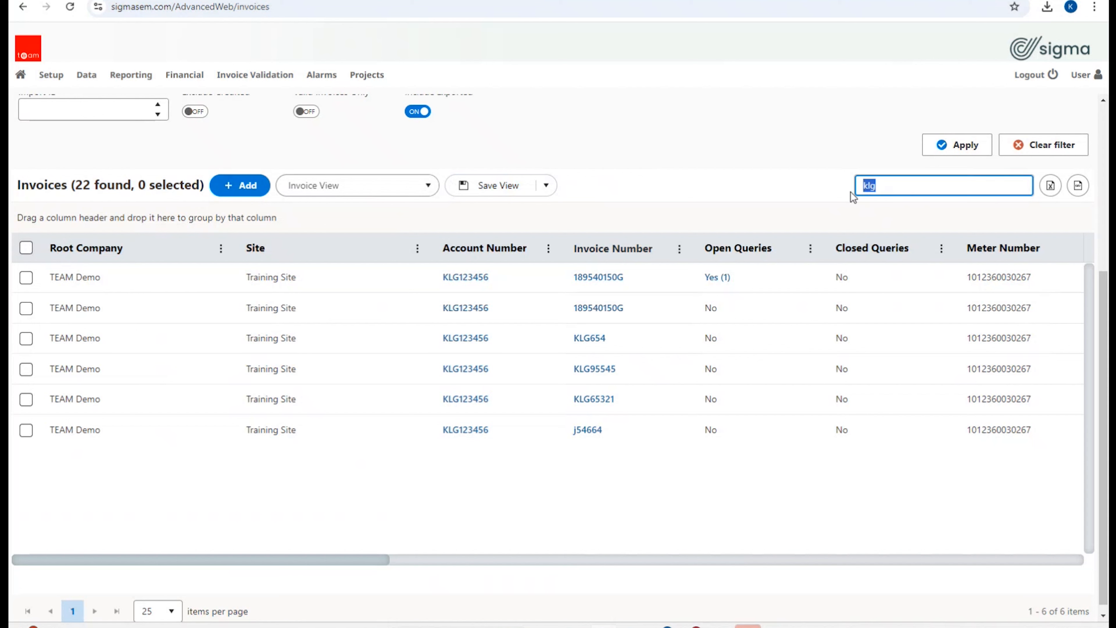
pyautogui.press('BackSpace')
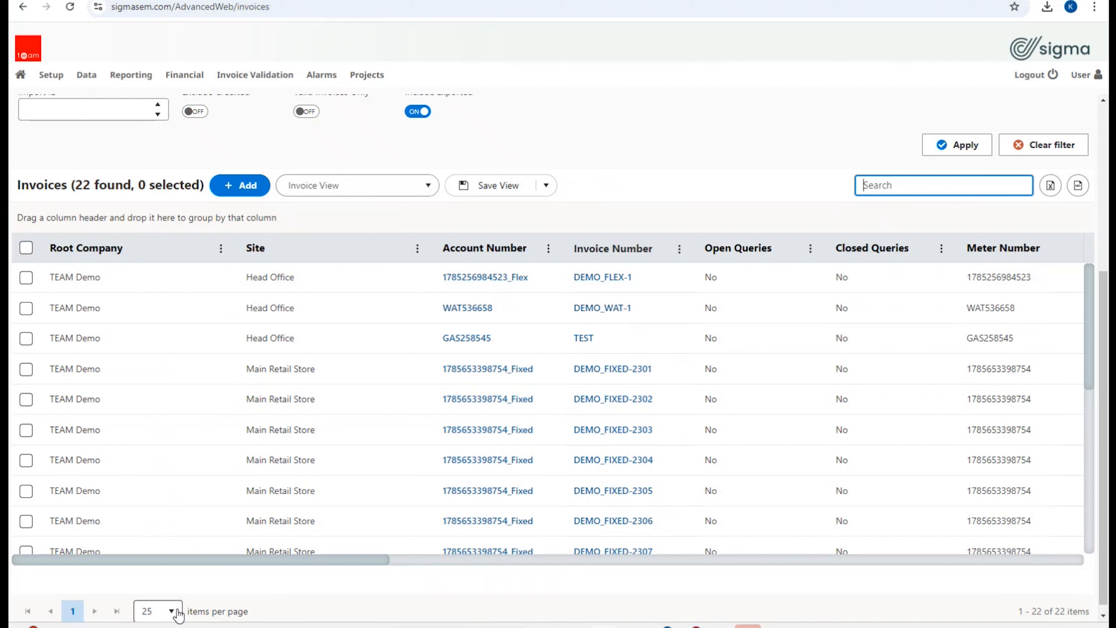
# Show 10 items per page, select every invoice on that page and clear the selection again
pyautogui.click(171, 611)
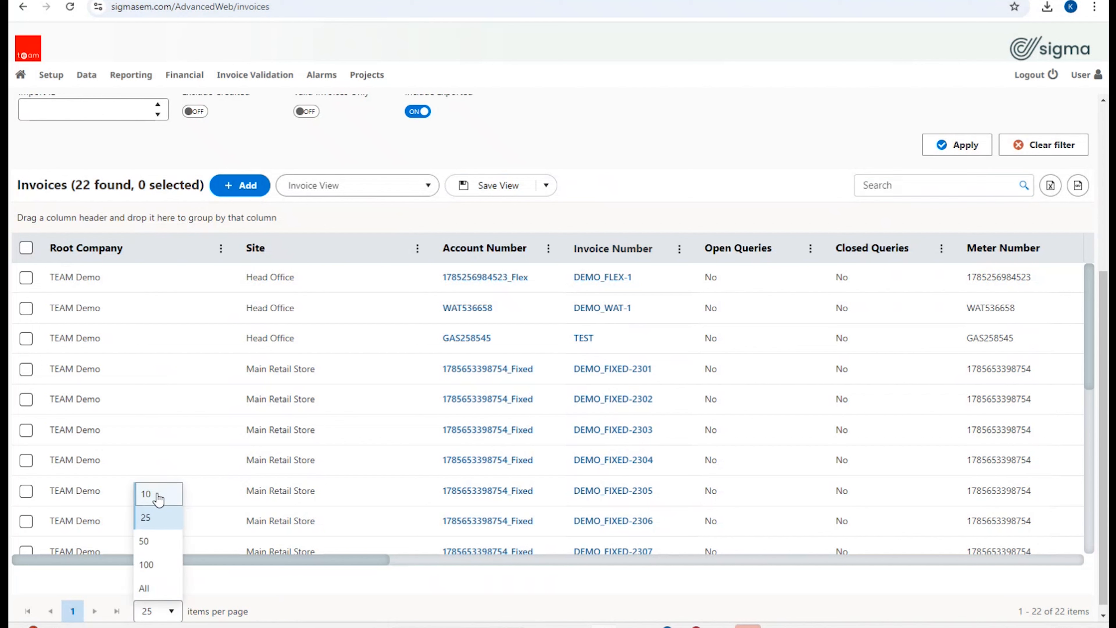
pyautogui.click(158, 498)
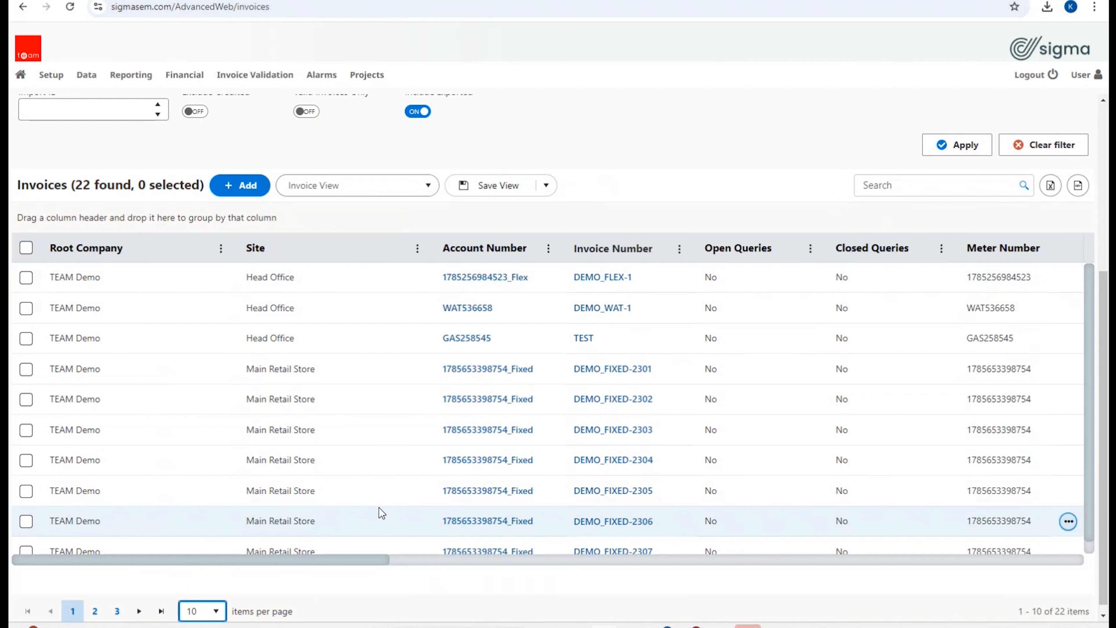
pyautogui.click(27, 250)
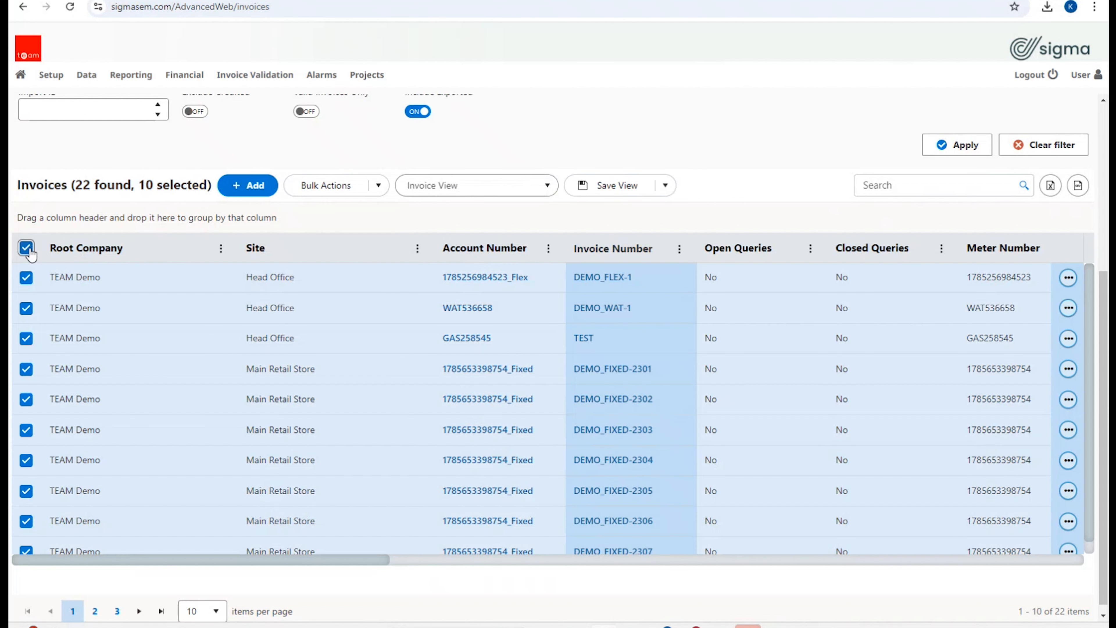
pyautogui.scroll(-1, 151, 308)
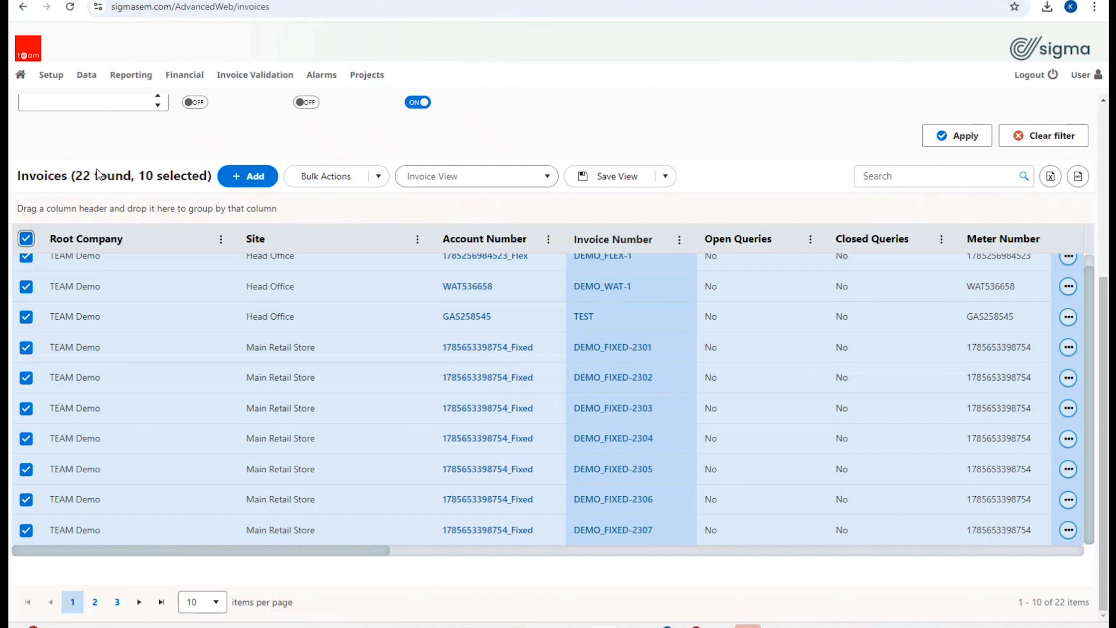
pyautogui.click(26, 239)
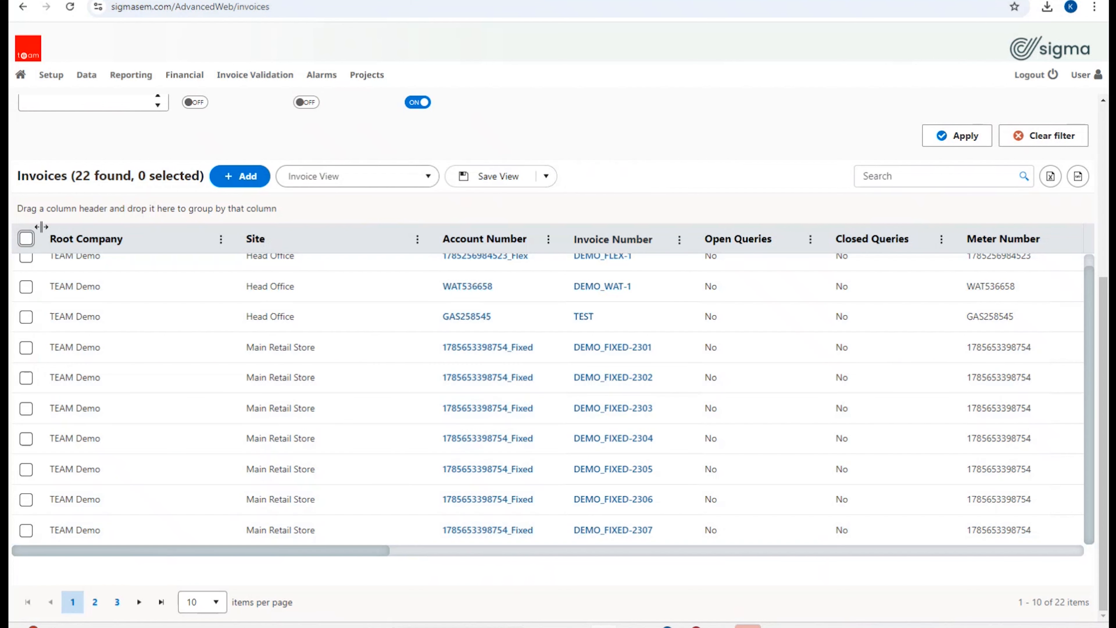
# Set the invoices list to 25 items per page and select all invoices on the page
pyautogui.click(217, 602)
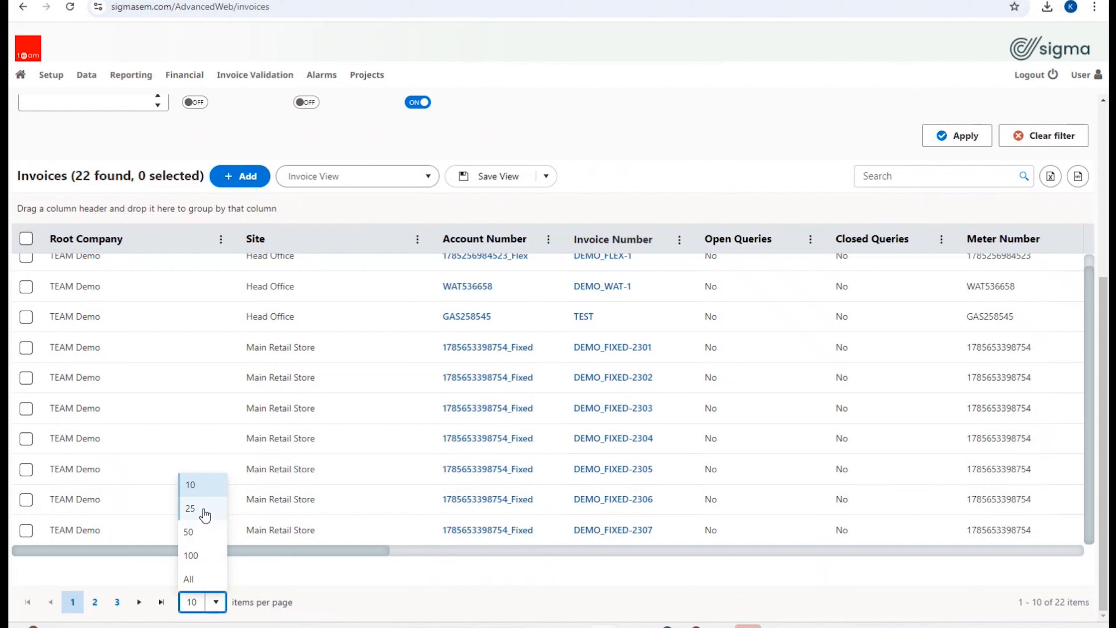
pyautogui.click(205, 515)
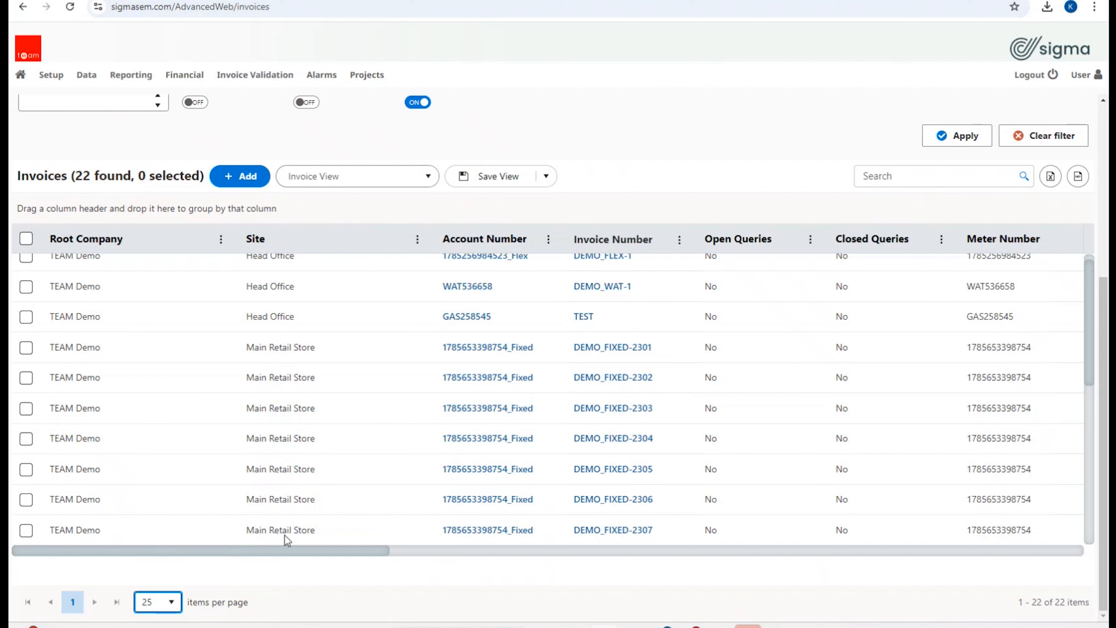
pyautogui.click(27, 240)
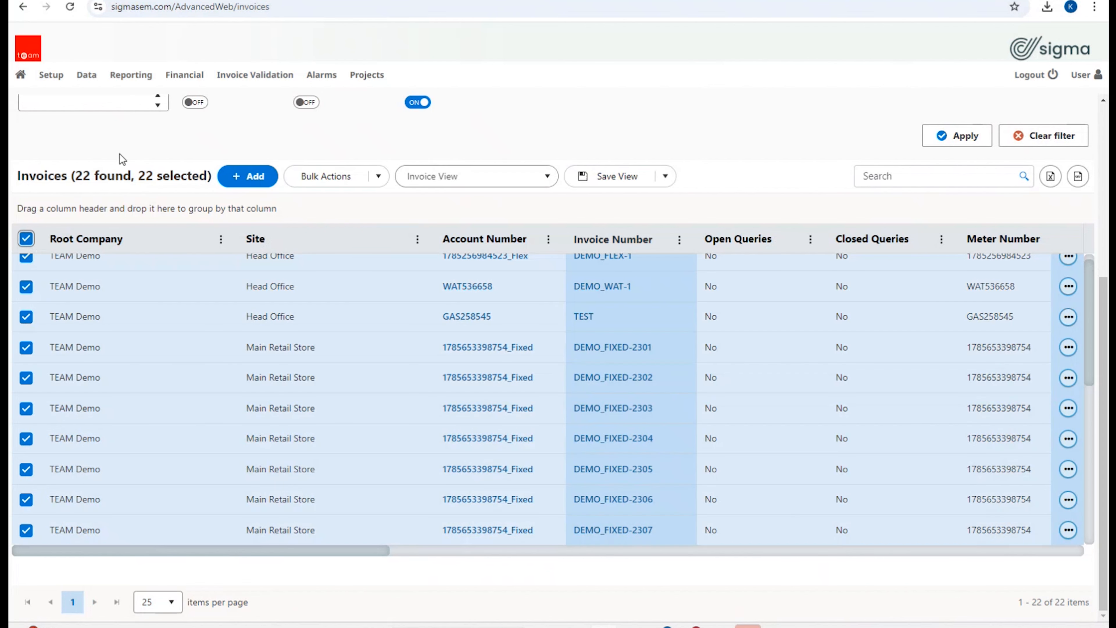
# Look at the Payment Status options for setting all selected invoices in bulk, and close the dialog without updating
pyautogui.click(378, 184)
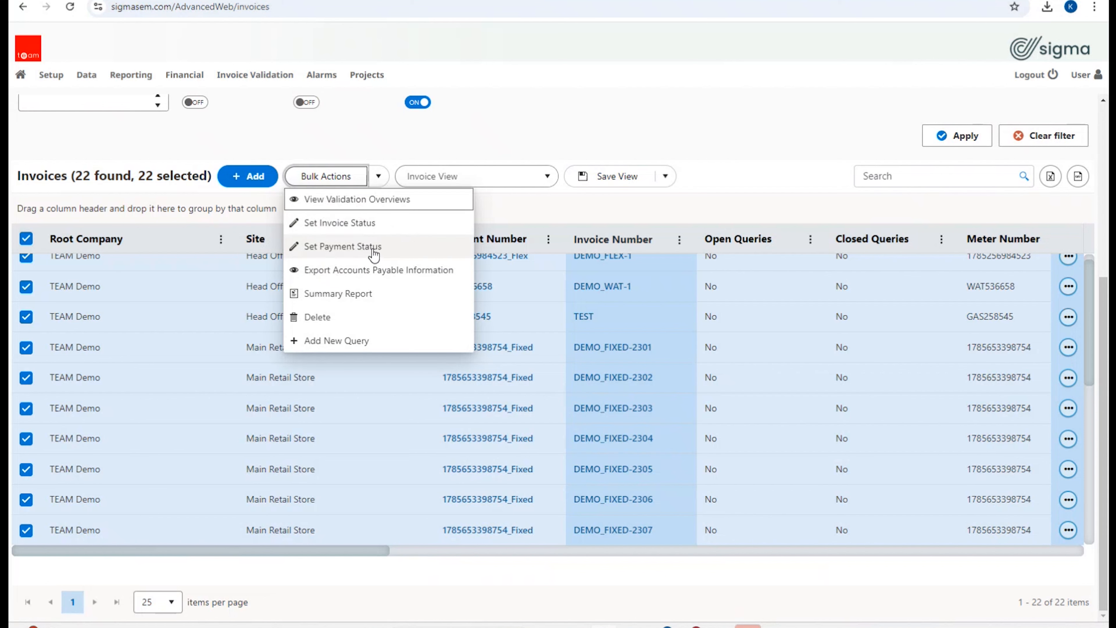
pyautogui.click(373, 253)
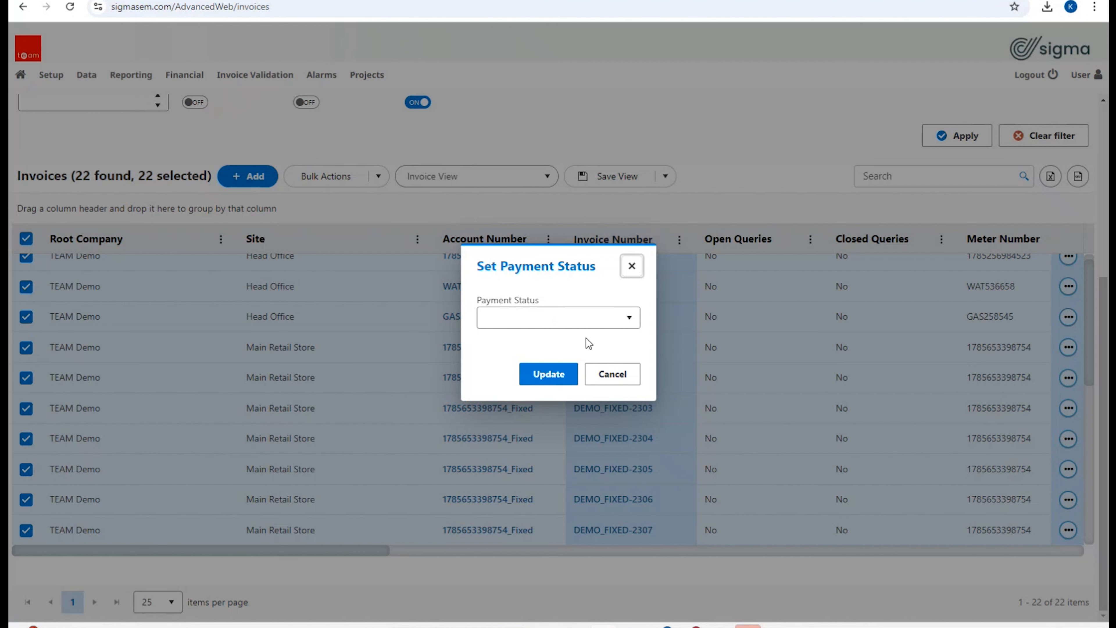
pyautogui.click(628, 319)
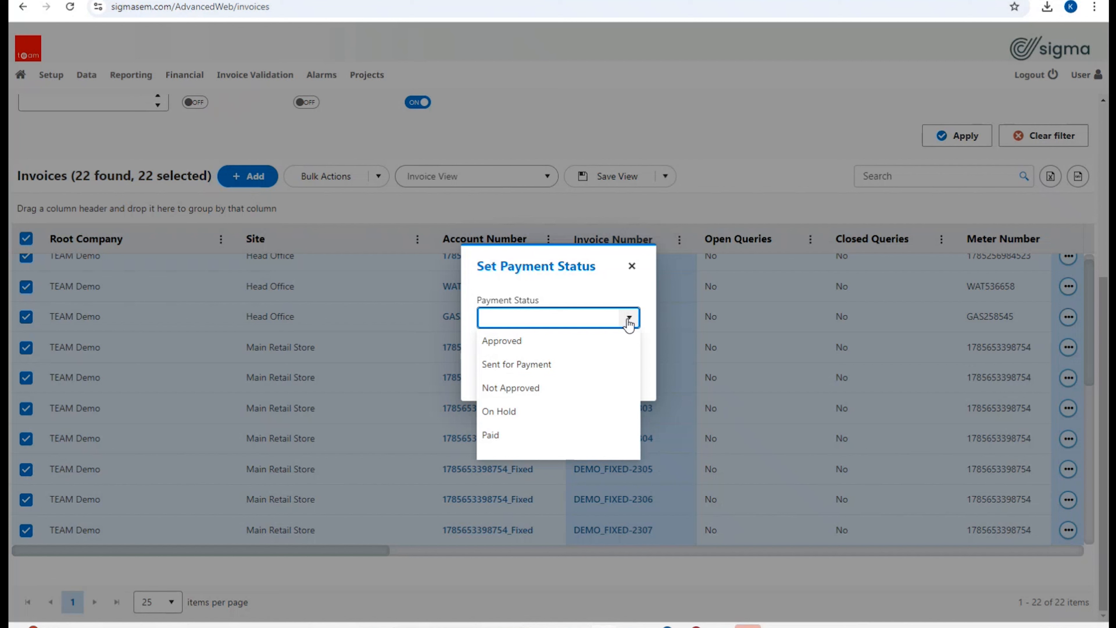
pyautogui.click(632, 266)
pyautogui.click(712, 192)
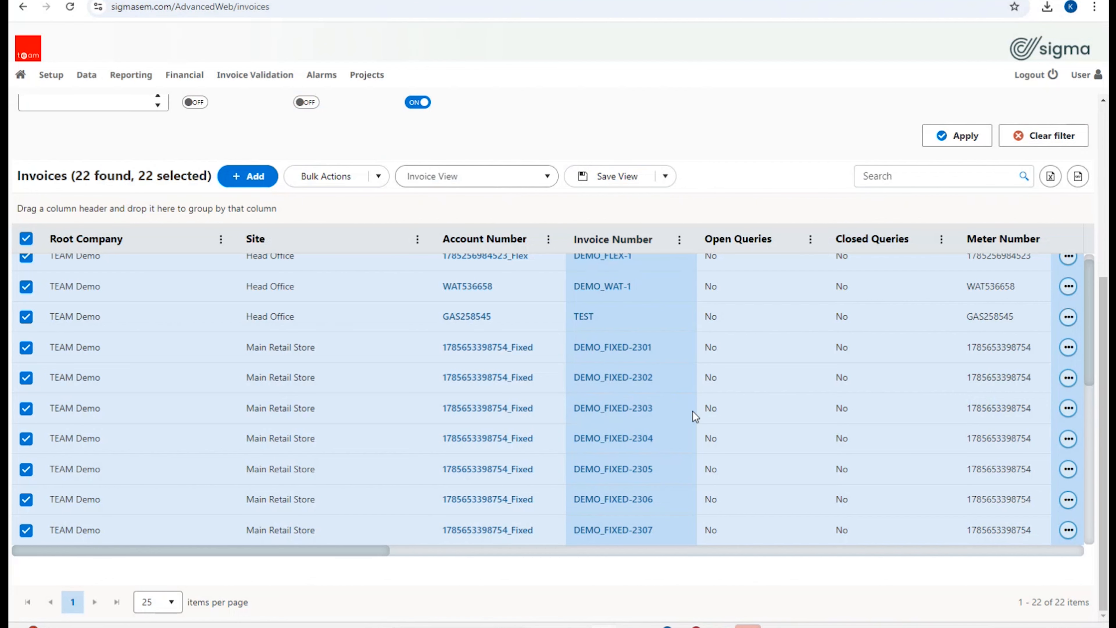
# Deselect all invoices and clear the filters on the Invoices page
pyautogui.click(27, 239)
pyautogui.scroll(1, 338, 326)
pyautogui.scroll(5, 344, 330)
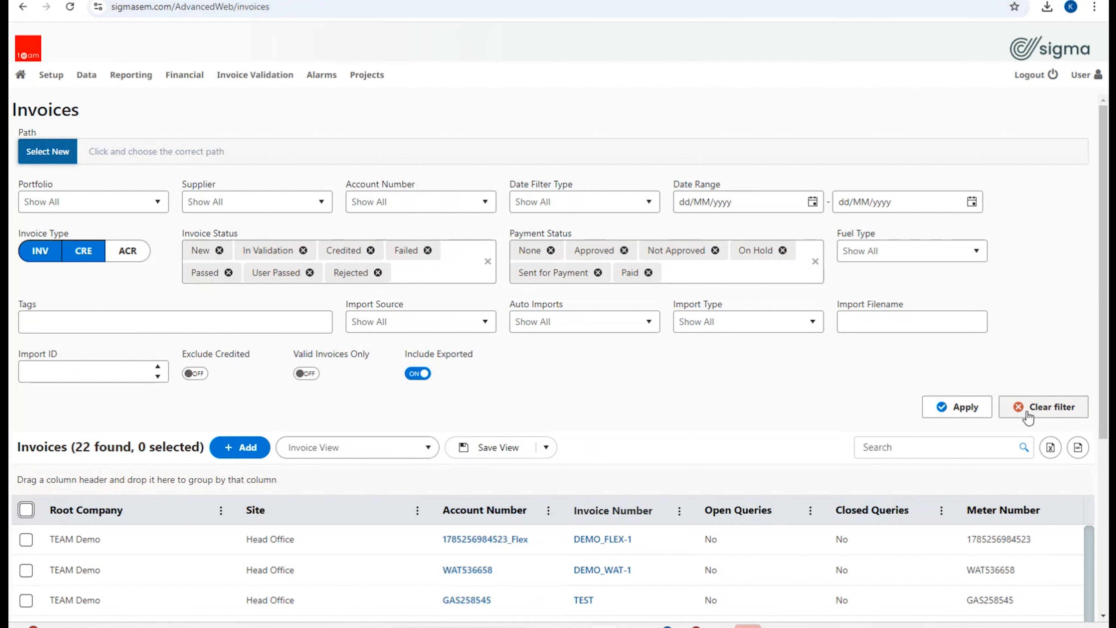
pyautogui.click(1041, 413)
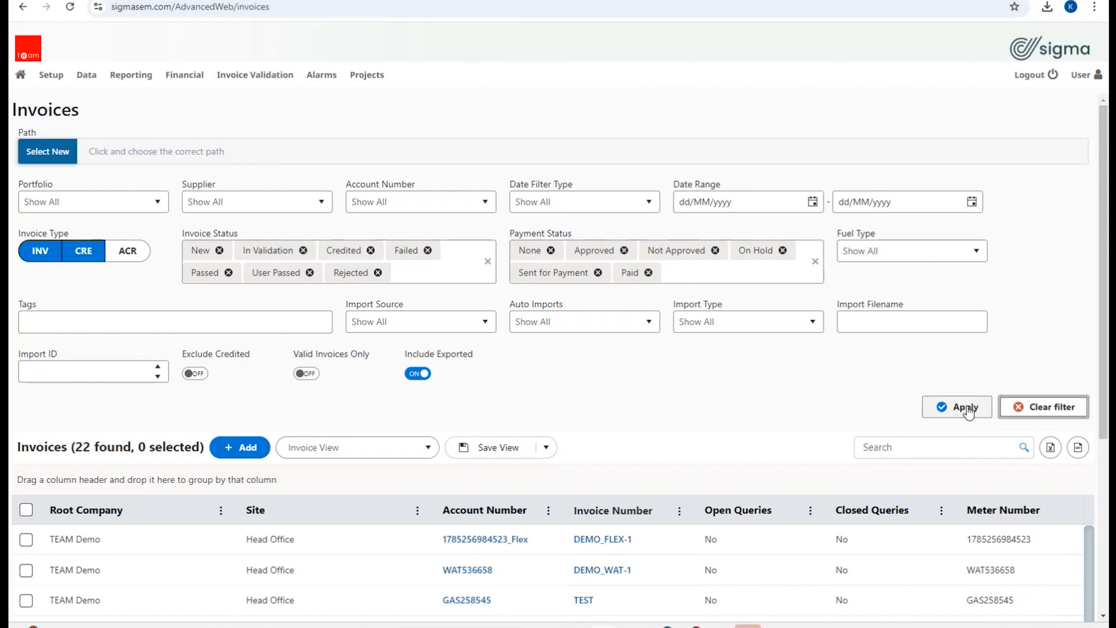
# Look over the invoice search field, filter options and the list down to the Main Retail Store invoices
pyautogui.scroll(-4, 702, 437)
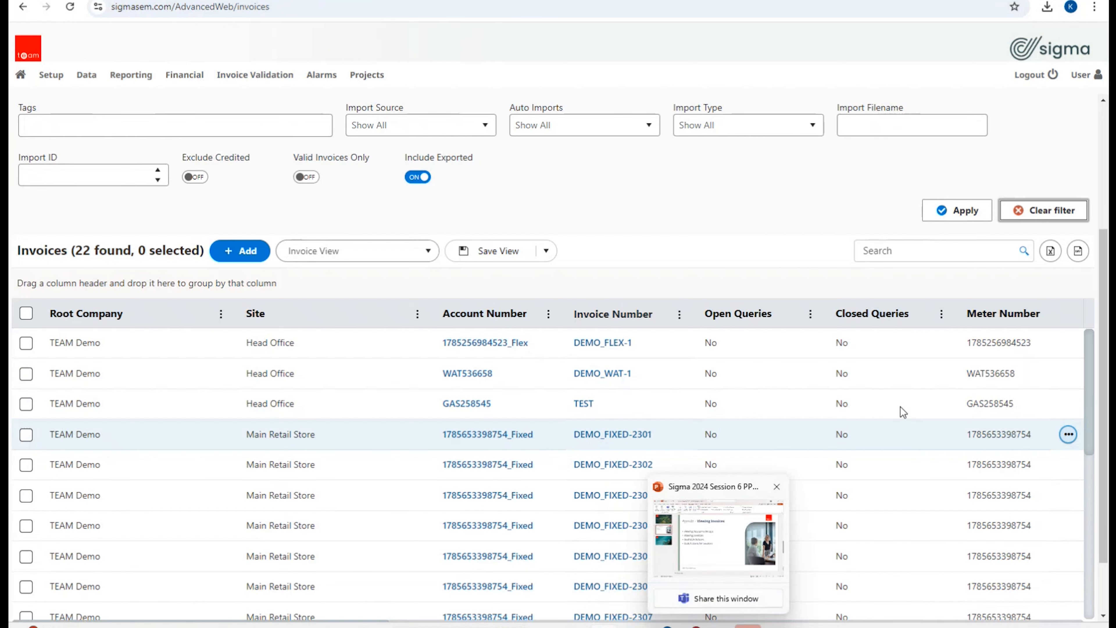
pyautogui.click(924, 255)
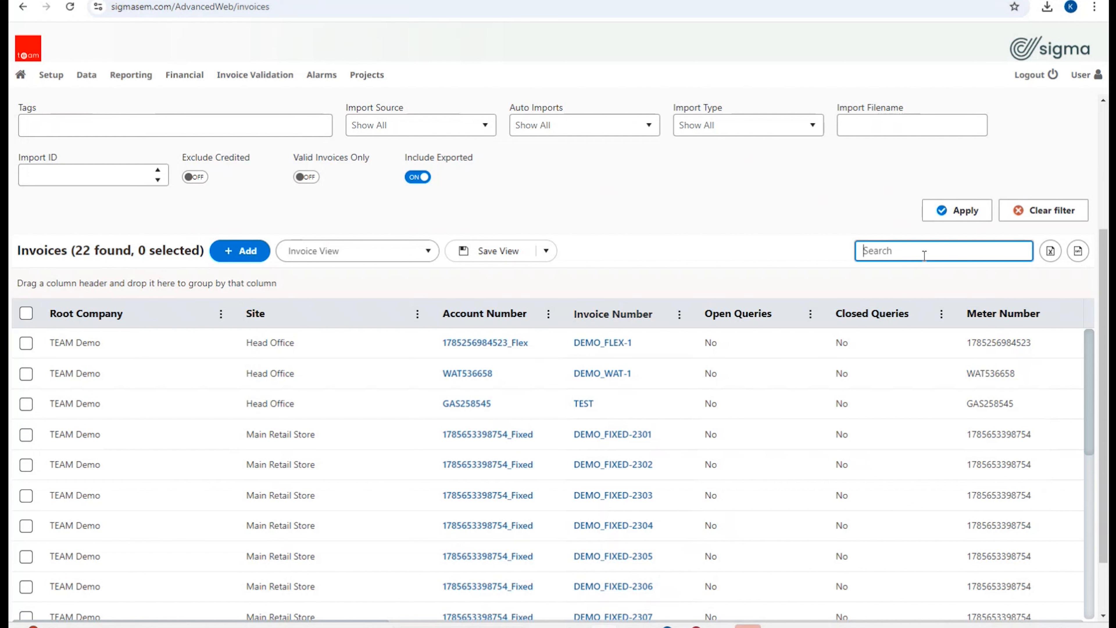
pyautogui.scroll(3, 924, 255)
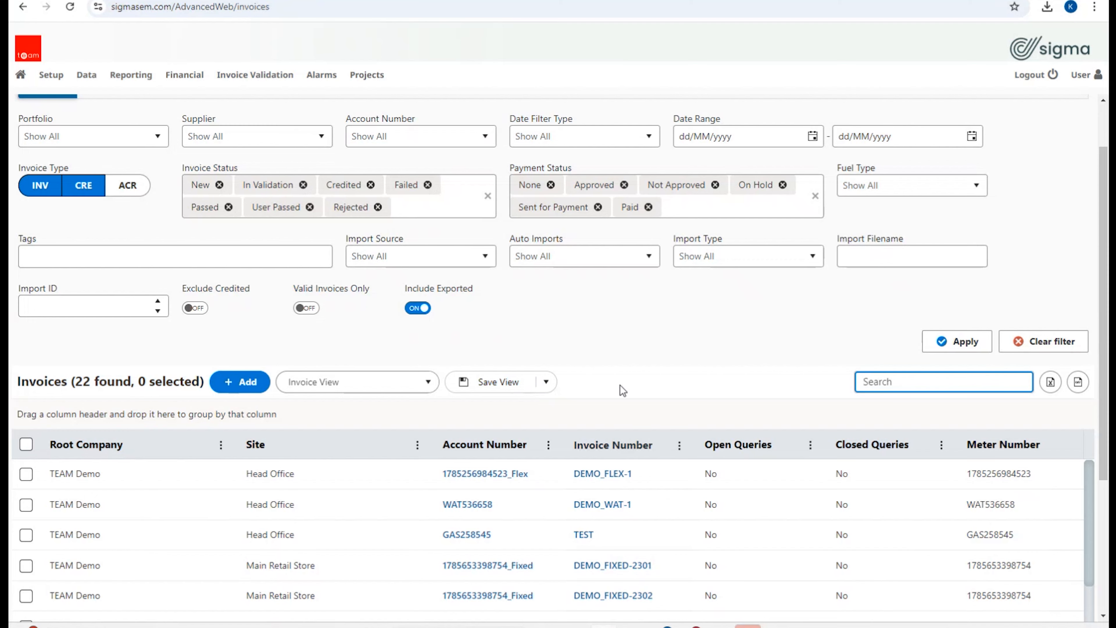
pyautogui.scroll(2, 635, 372)
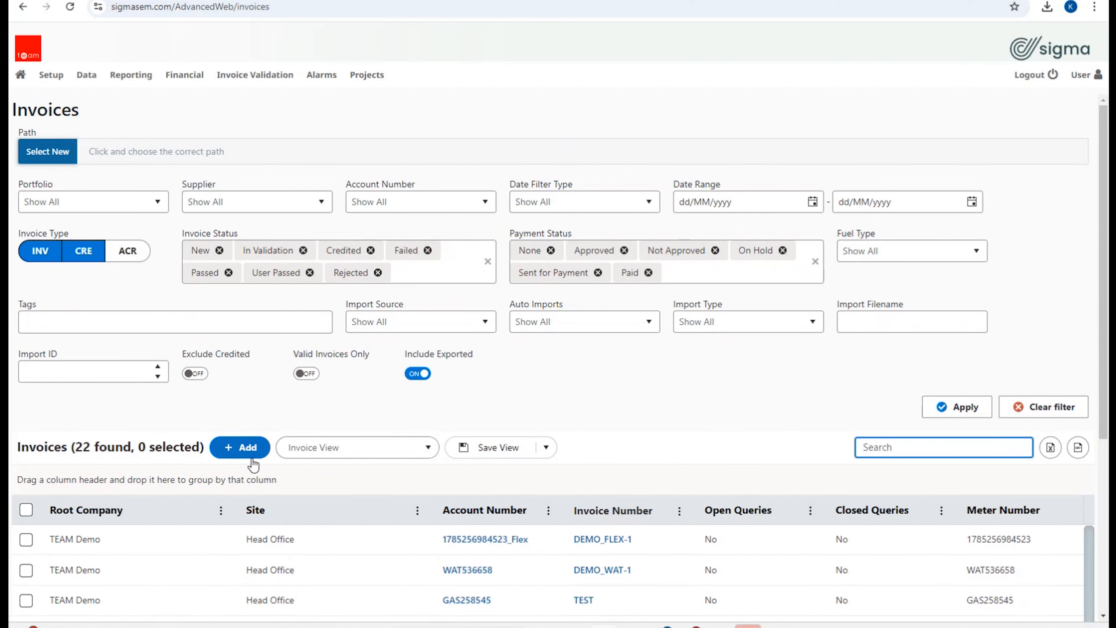
pyautogui.click(685, 412)
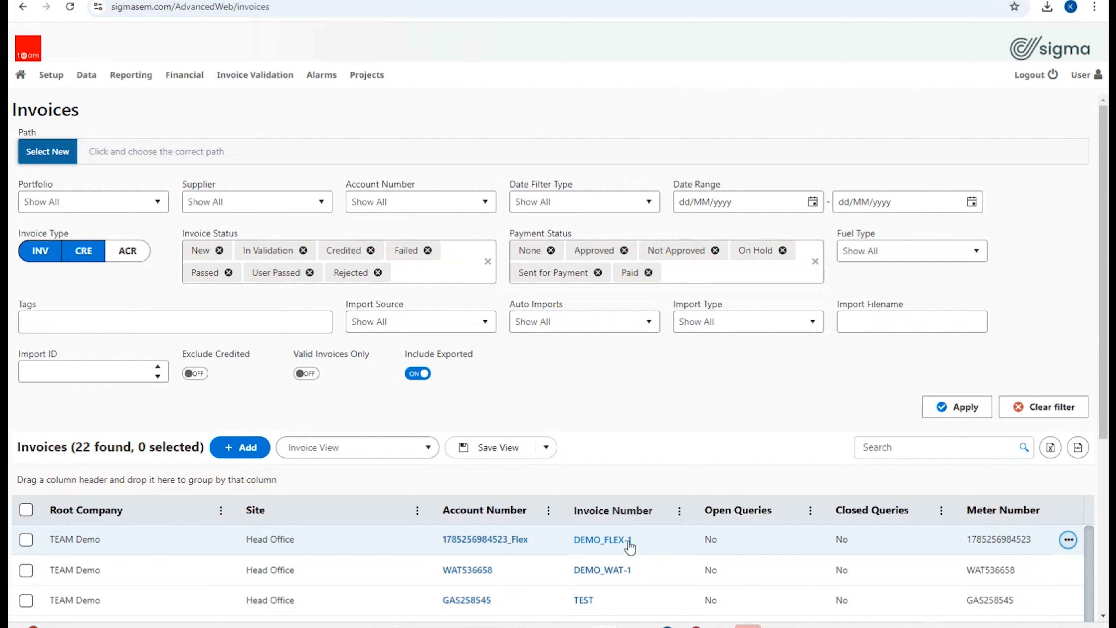
pyautogui.scroll(-5, 631, 546)
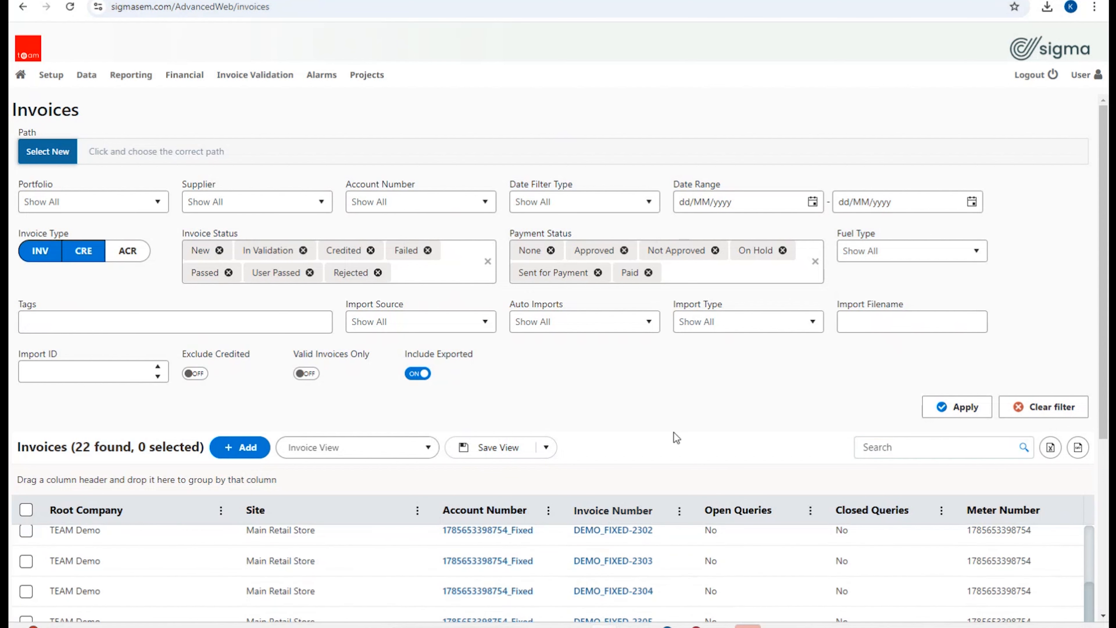
pyautogui.scroll(-4, 677, 437)
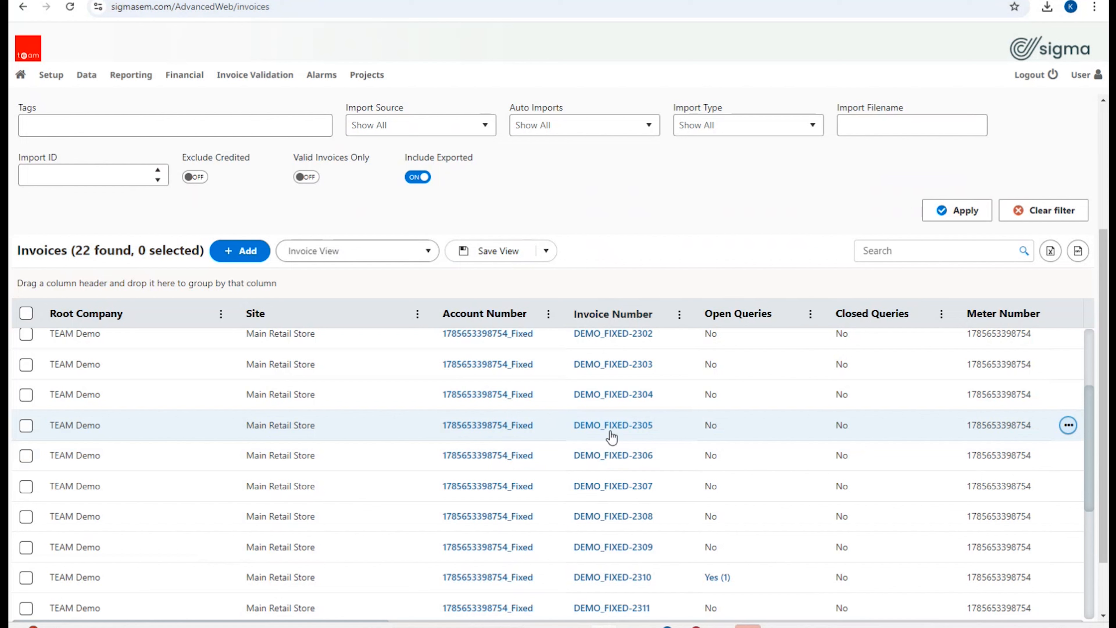
# Look at the actions available for invoice DEMO_FIXED-2304, and dismiss them without choosing any
pyautogui.rightClick(372, 393)
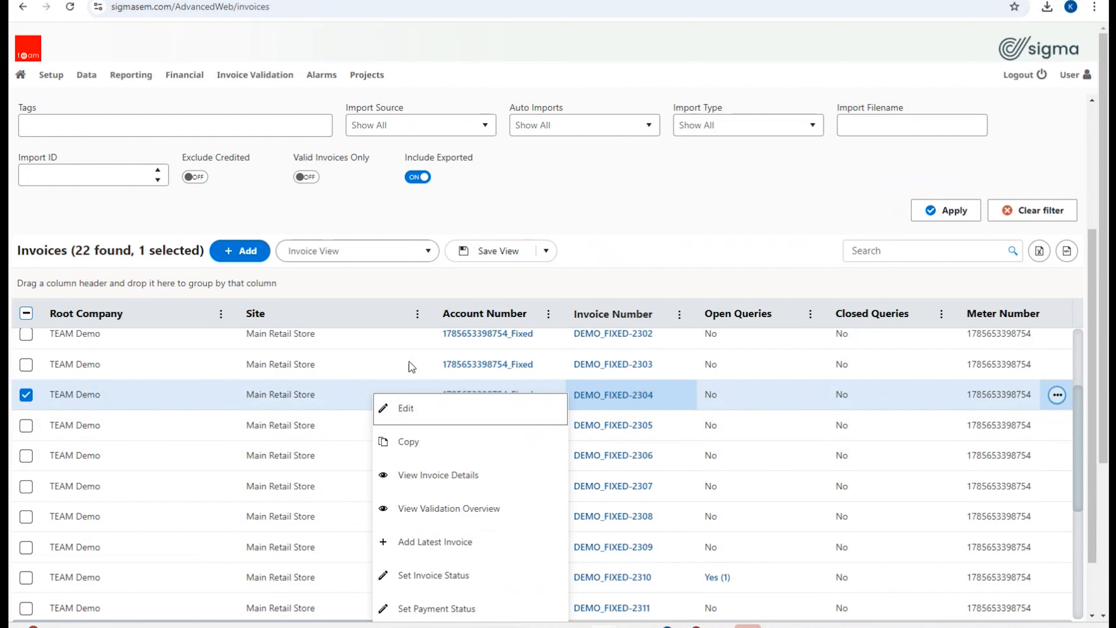
pyautogui.click(678, 227)
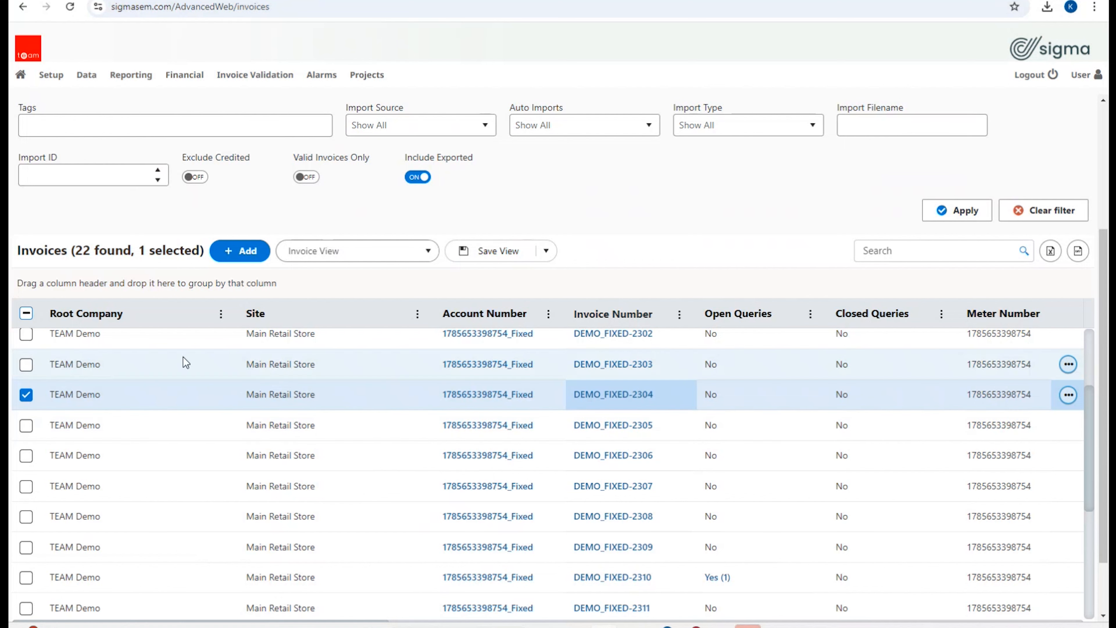
pyautogui.scroll(3, 221, 356)
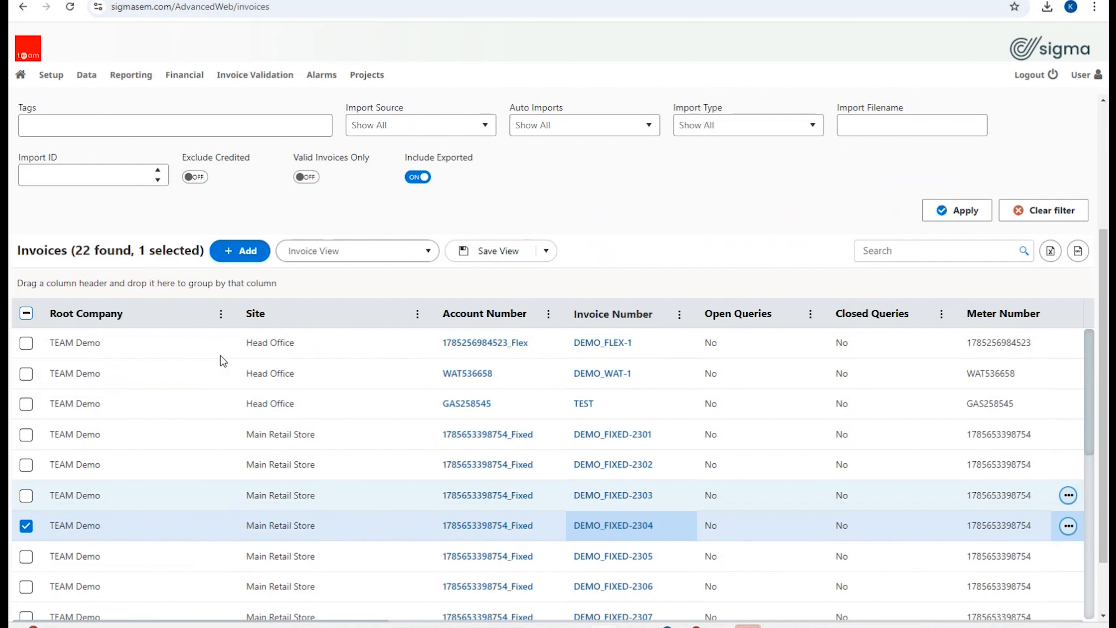
pyautogui.scroll(4, 298, 113)
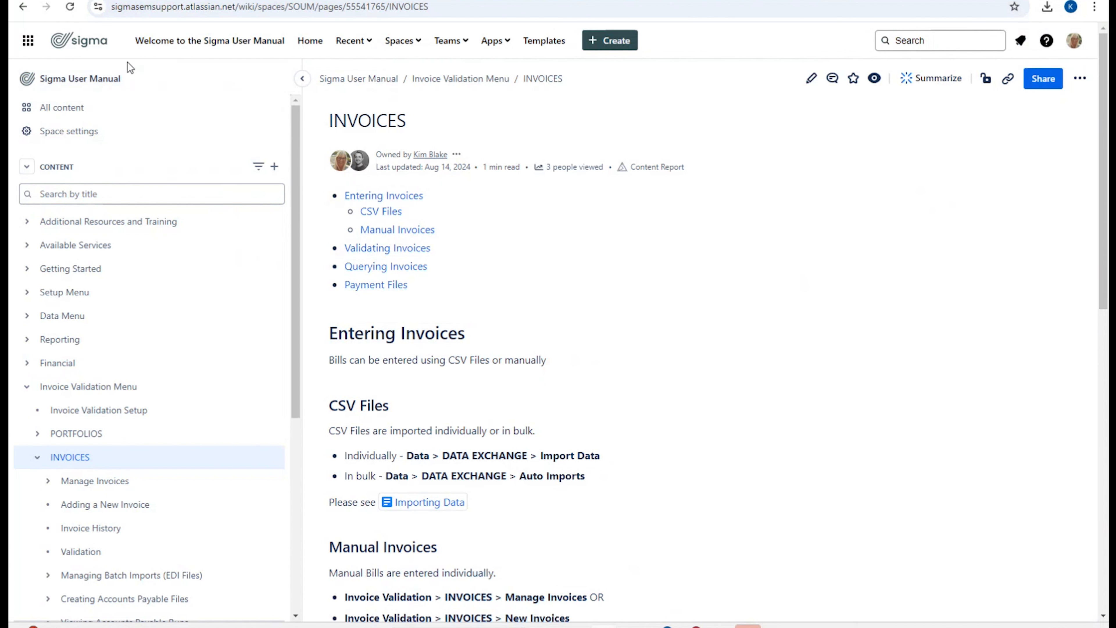
# Switch to the Sigma User Manual, open its Manage Invoices page and read the Search Options and Amending the View sections
pyautogui.moveTo(70, 468)
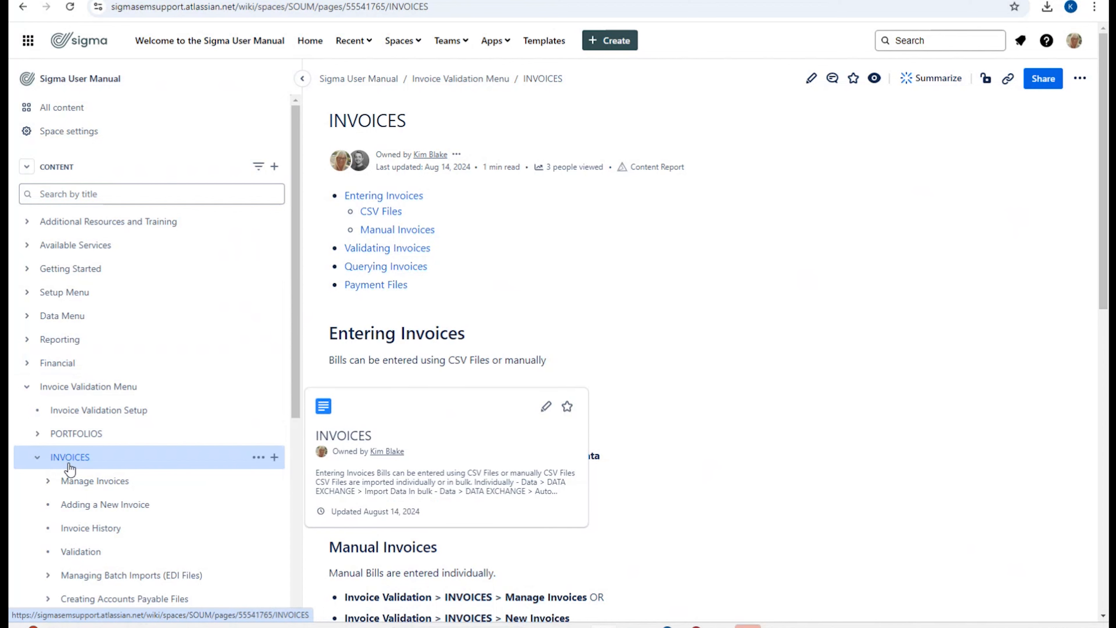
pyautogui.click(117, 481)
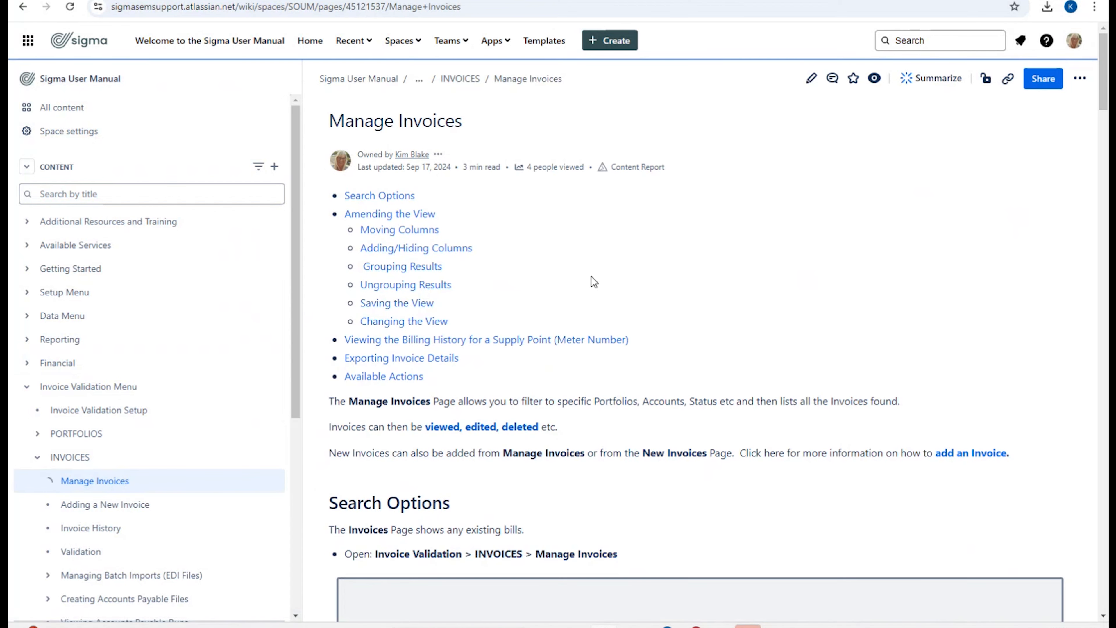
pyautogui.scroll(-9, 502, 290)
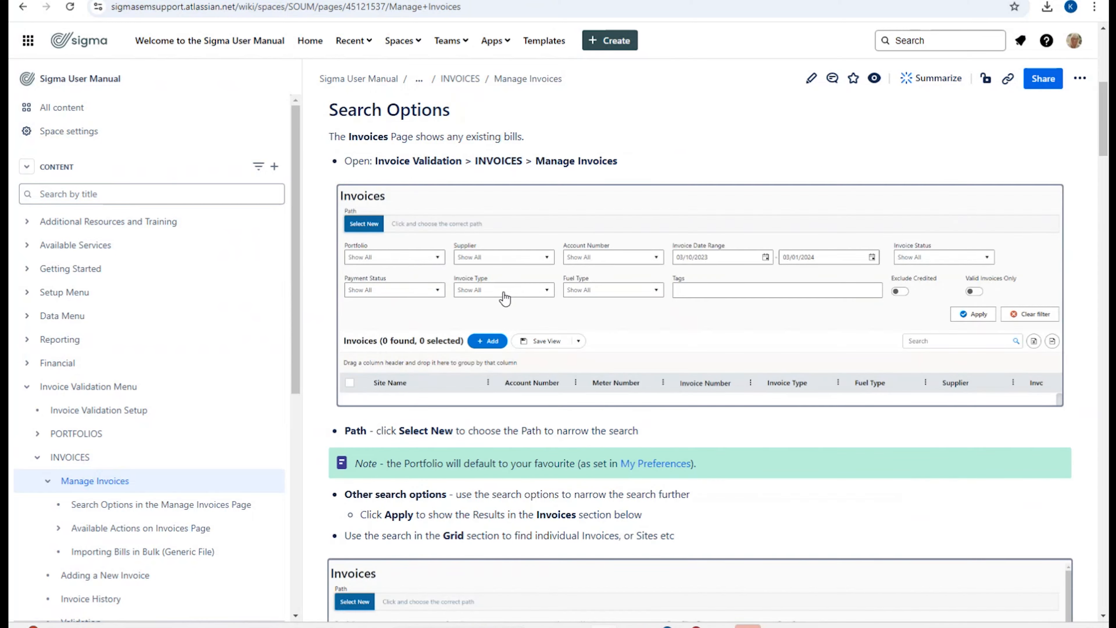
pyautogui.scroll(-15, 504, 298)
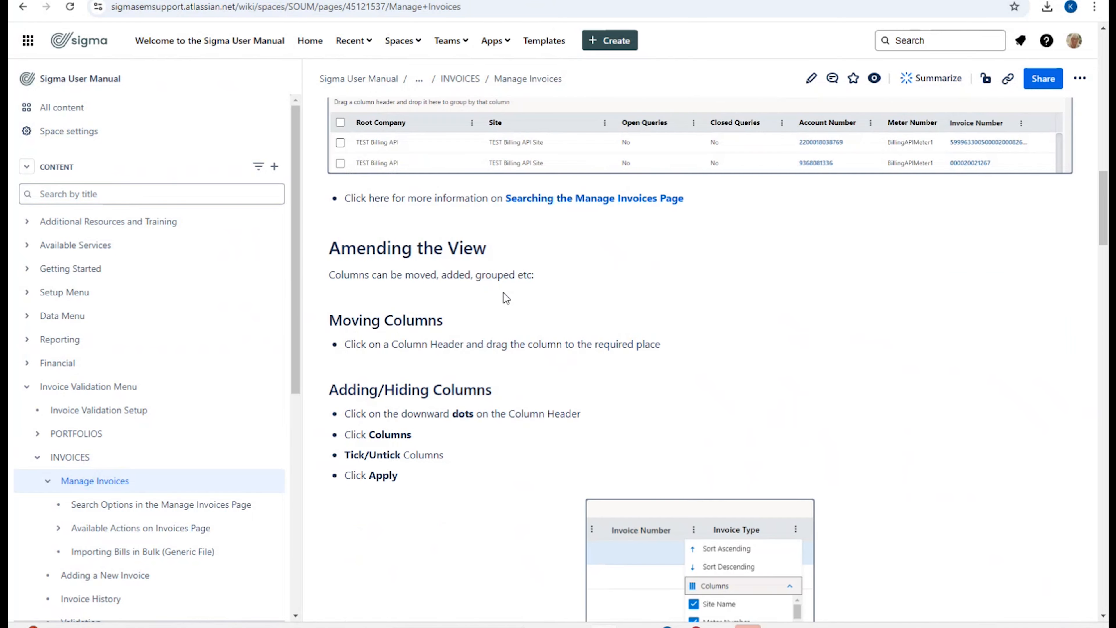
# Read the Manage Invoices sections on saving and changing views, and review the Search Options in the Manage Invoices Page article
pyautogui.scroll(-18, 504, 298)
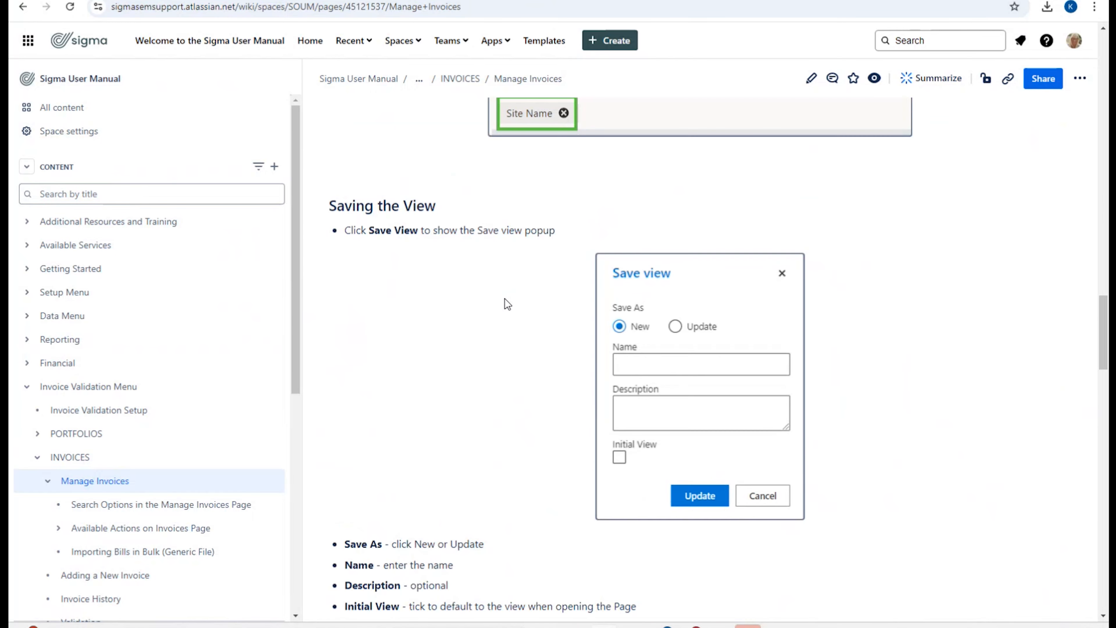
pyautogui.scroll(-12, 504, 304)
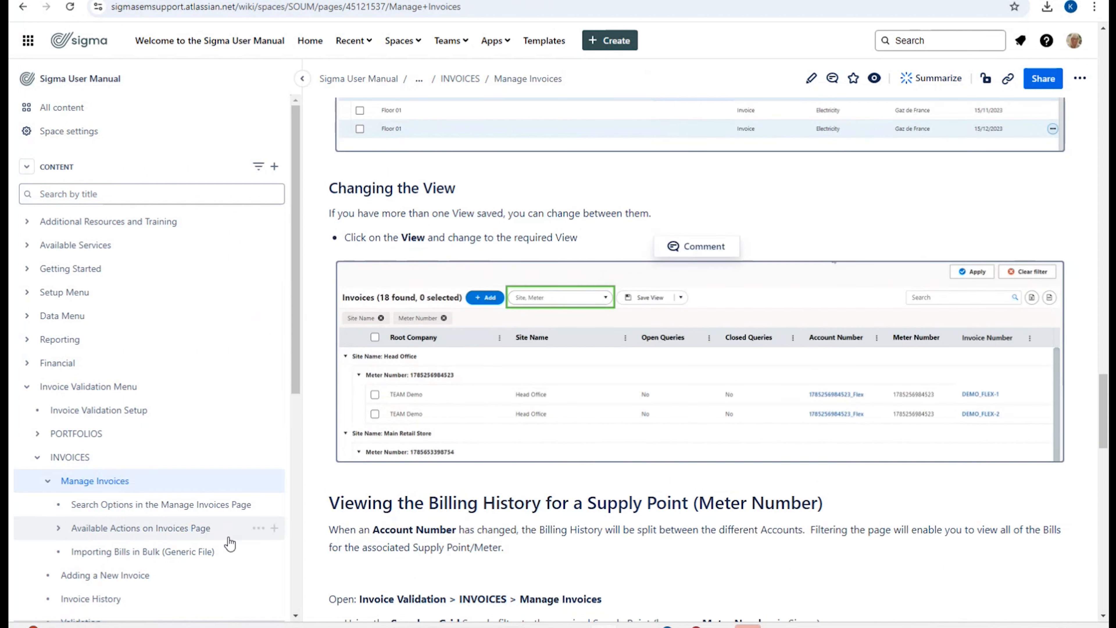
pyautogui.click(161, 505)
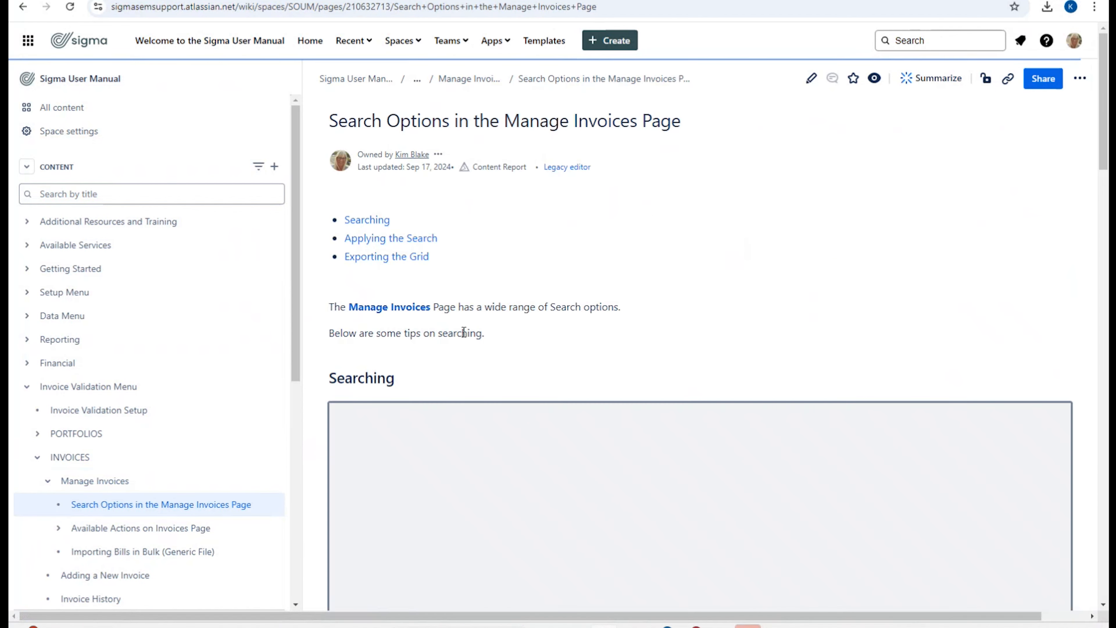
pyautogui.scroll(-4, 479, 334)
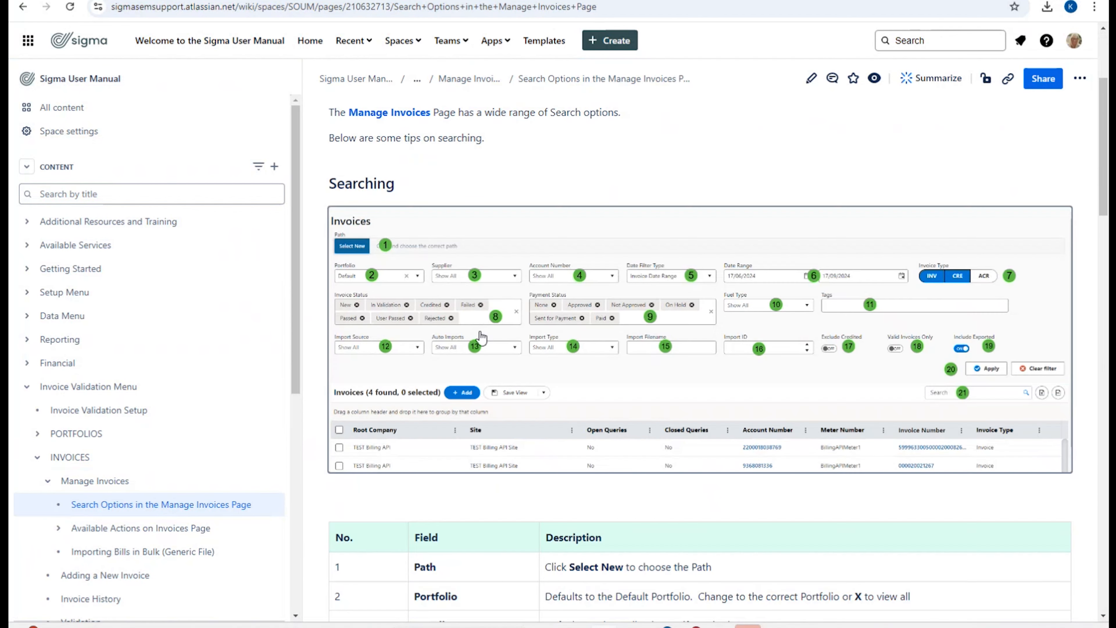
pyautogui.scroll(-20, 481, 333)
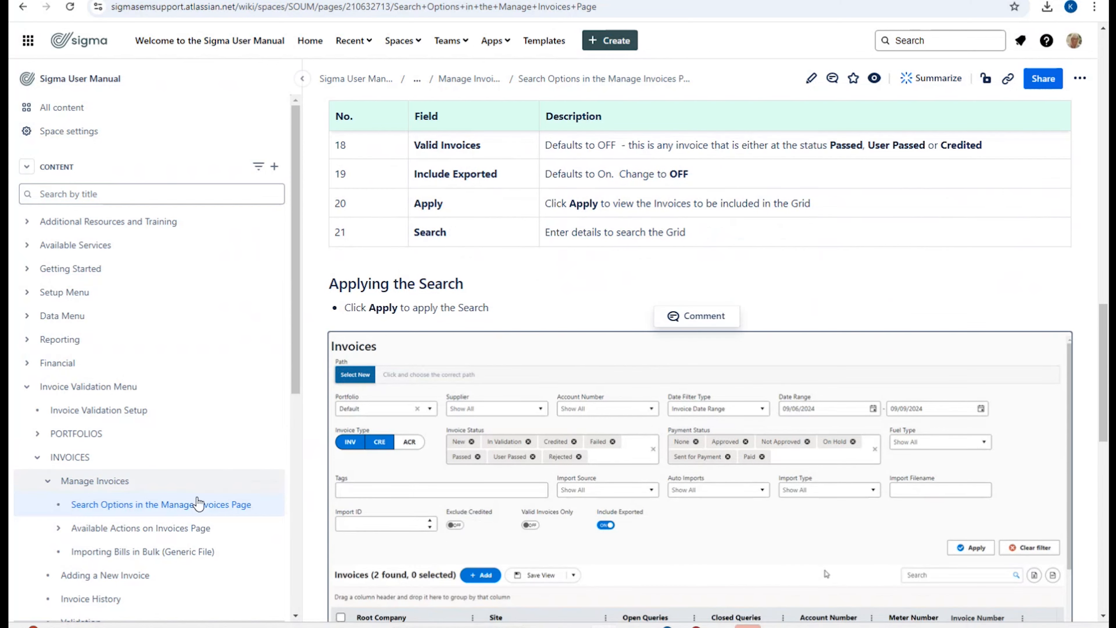
# Open the Available Actions on Invoices Page article and read its Managing Invoices and Available Actions sections
pyautogui.click(149, 530)
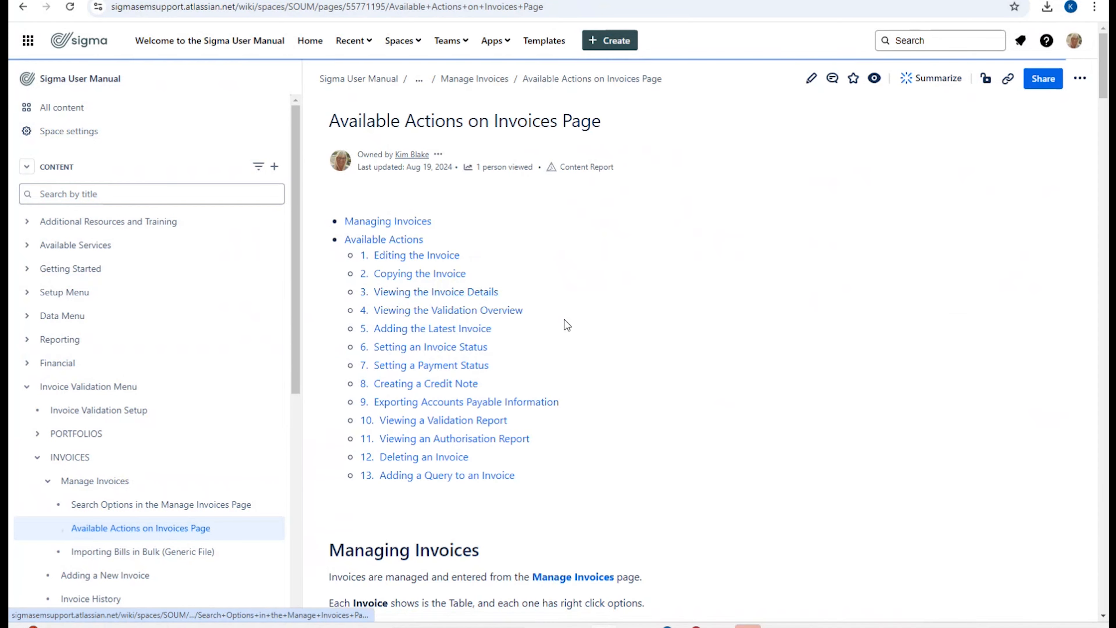
pyautogui.scroll(-6, 567, 325)
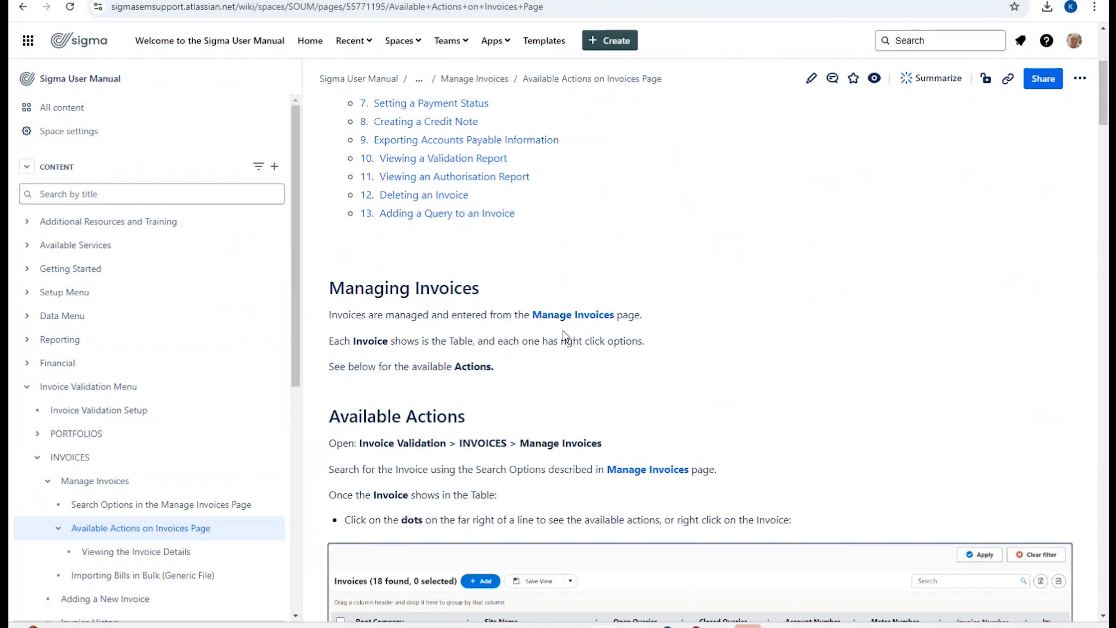
pyautogui.scroll(-6, 566, 337)
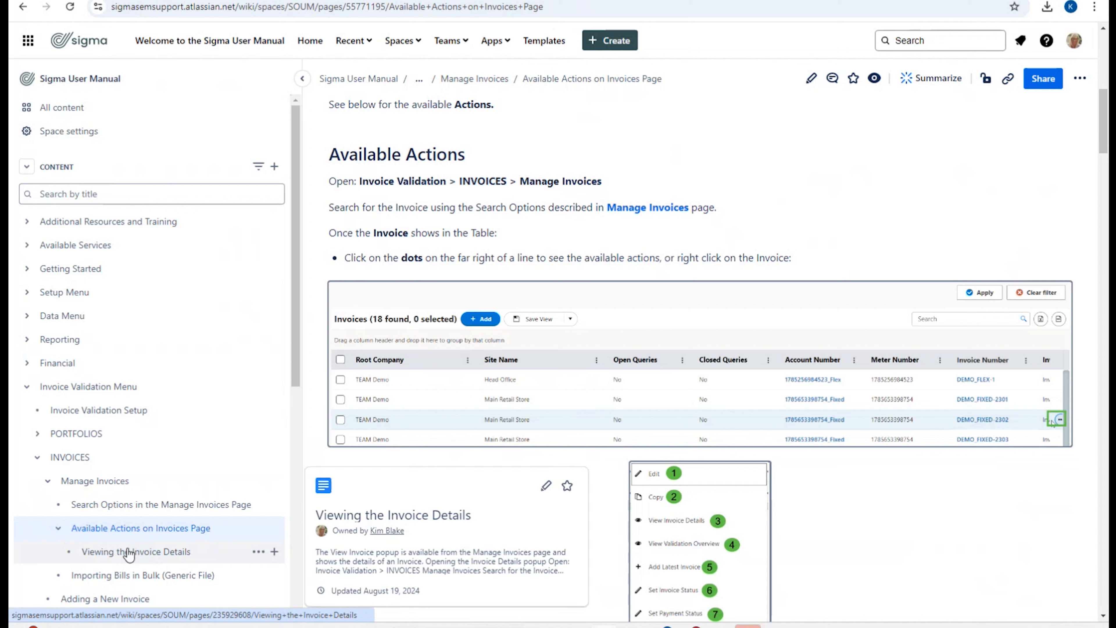
# Open the Viewing the Invoice Details article and look over its popup, Invoice Details and Consumption Details sections
pyautogui.click(129, 553)
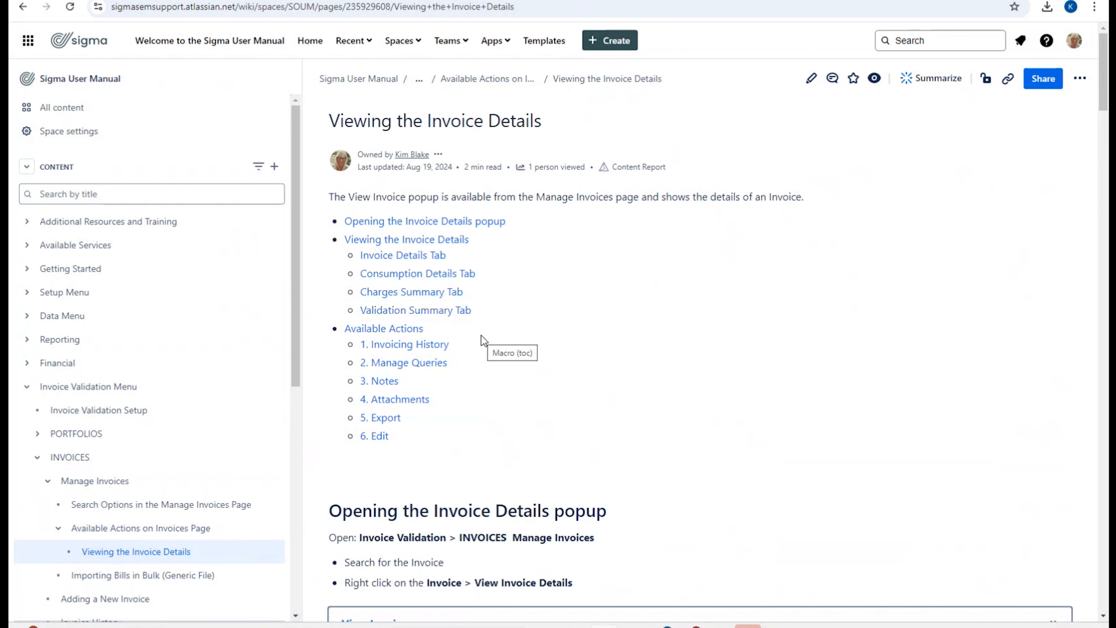
pyautogui.scroll(-20, 481, 336)
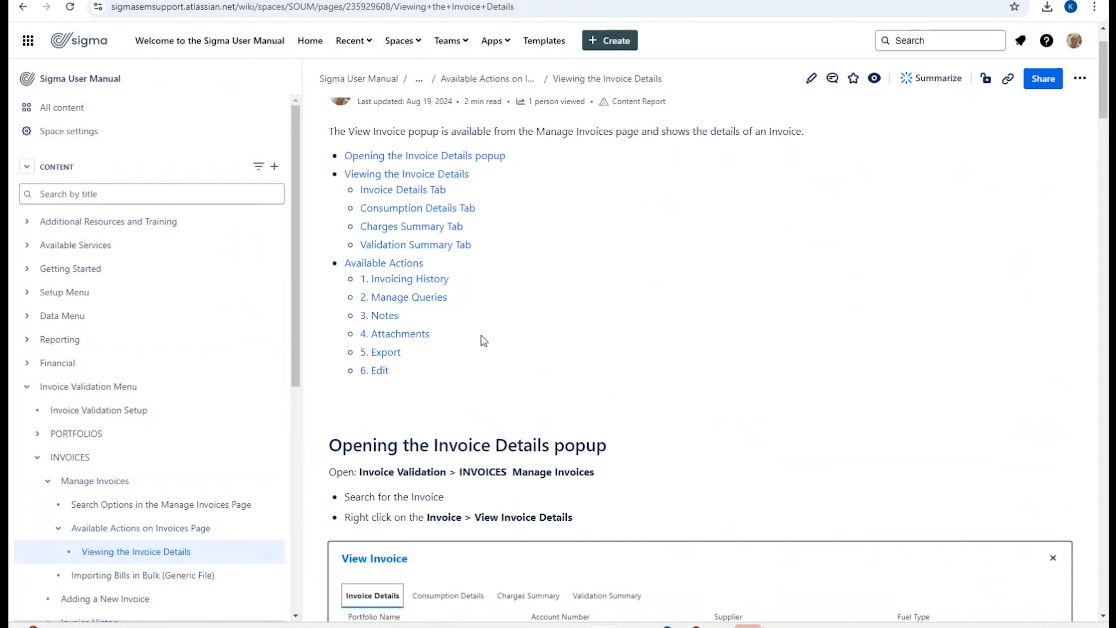
pyautogui.scroll(-10, 481, 336)
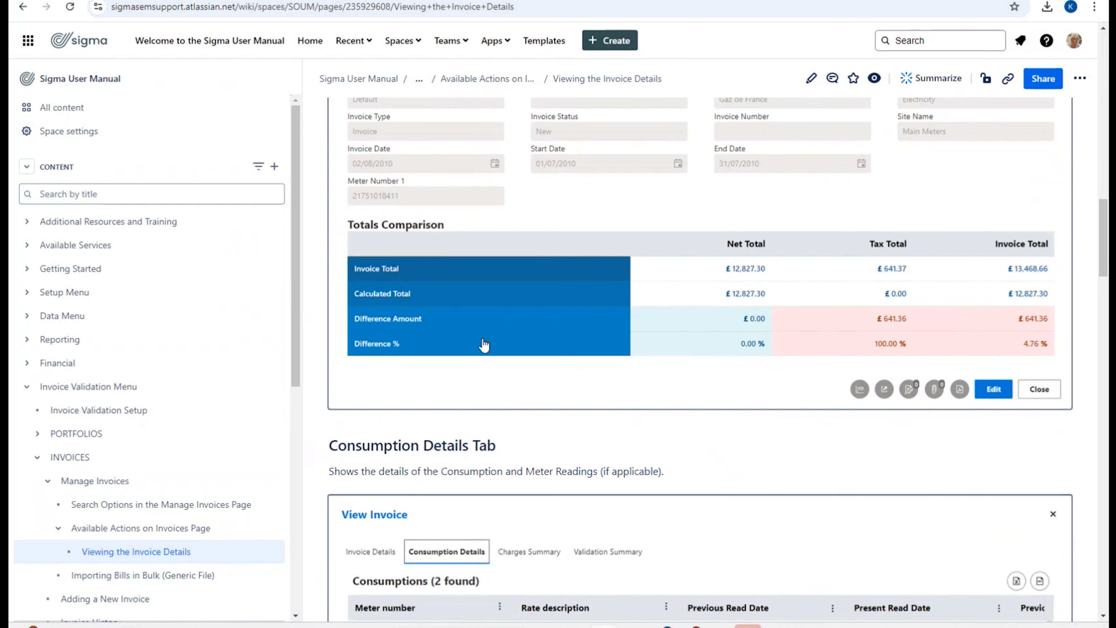
pyautogui.scroll(20, 484, 345)
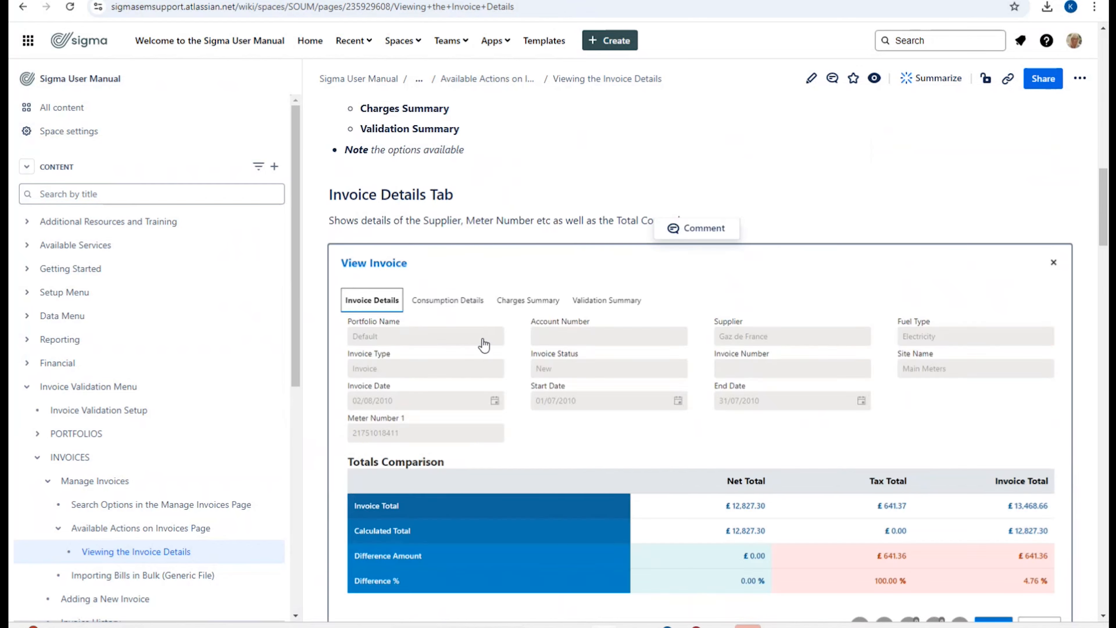